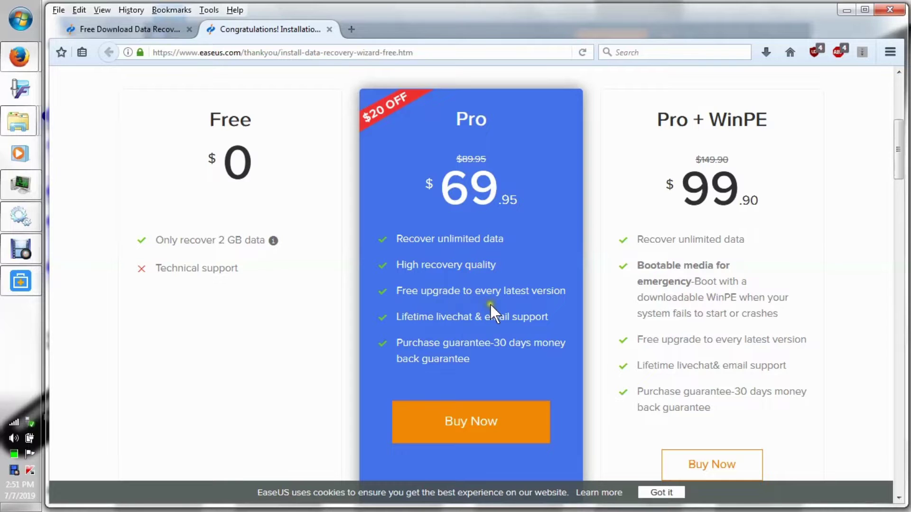
Review the EaseUS pricing plans, the 40% off bundle and the free download page, and minimize the browser
scroll(547, 357, "down", 10)
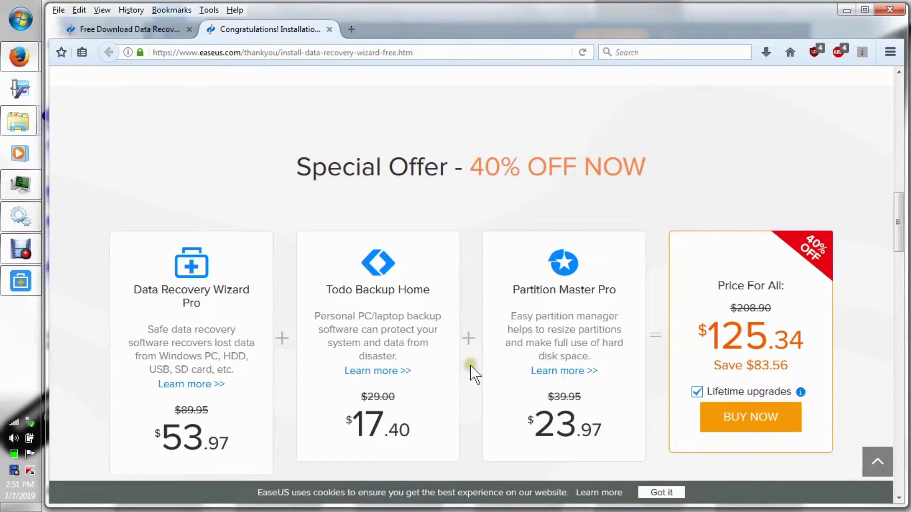
scroll(472, 372, "down", 2)
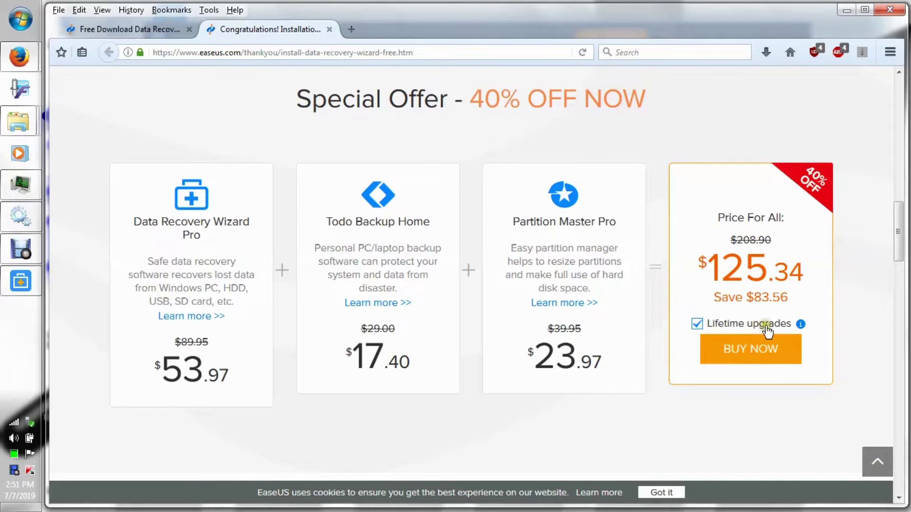
scroll(660, 379, "up", 10)
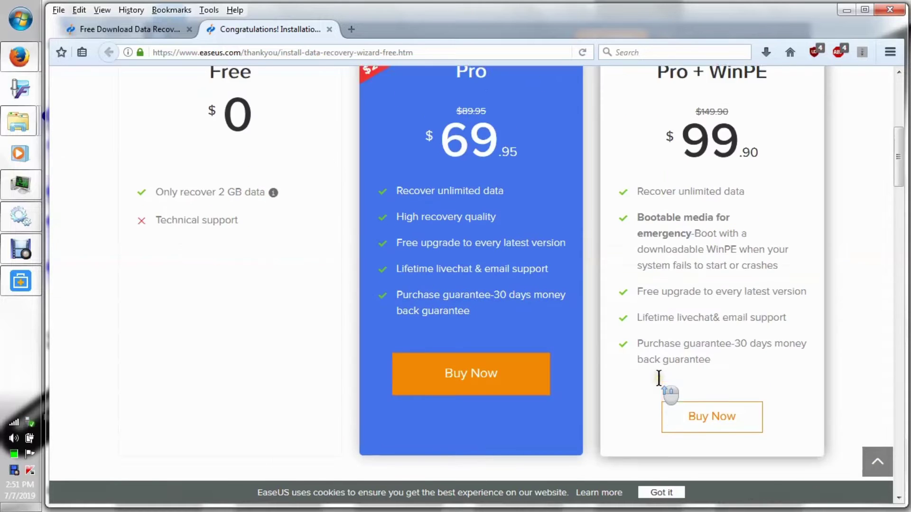
scroll(659, 377, "down", 9)
scroll(657, 377, "down", 3)
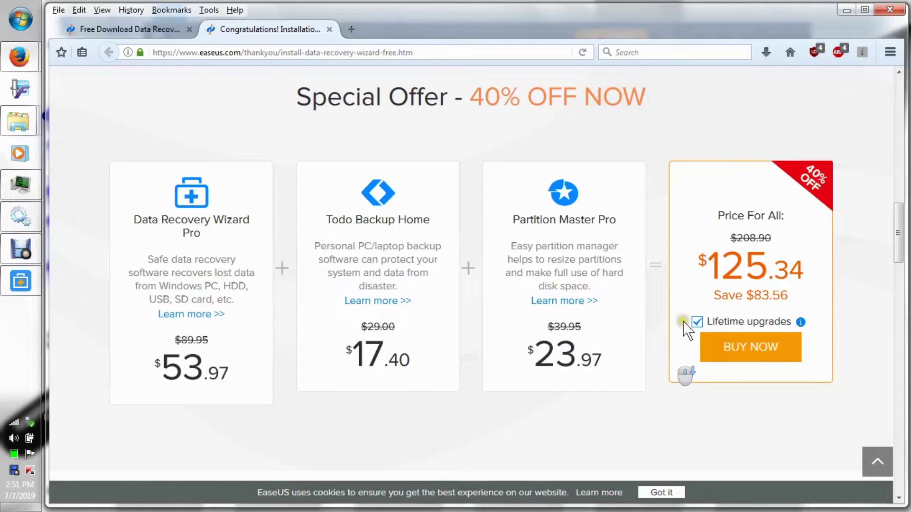
scroll(667, 380, "up", 9)
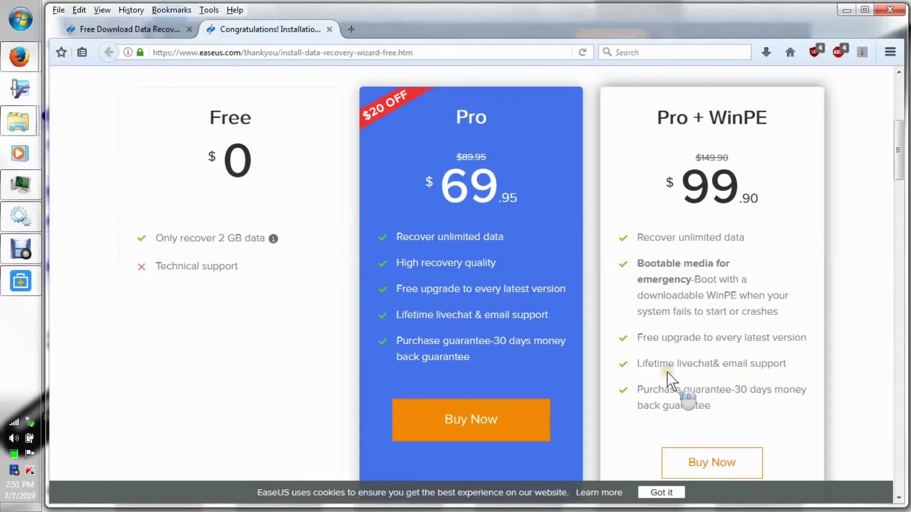
scroll(622, 374, "up", 6)
left_click(142, 30)
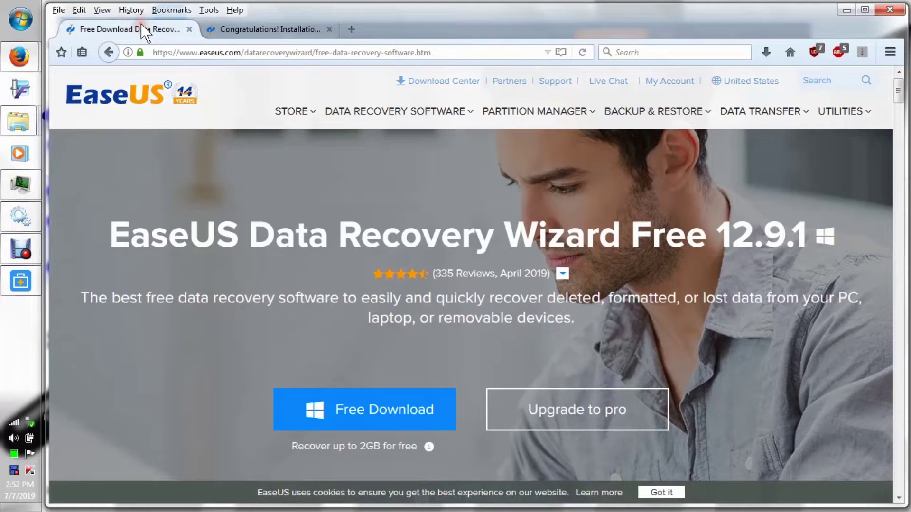
left_click(843, 9)
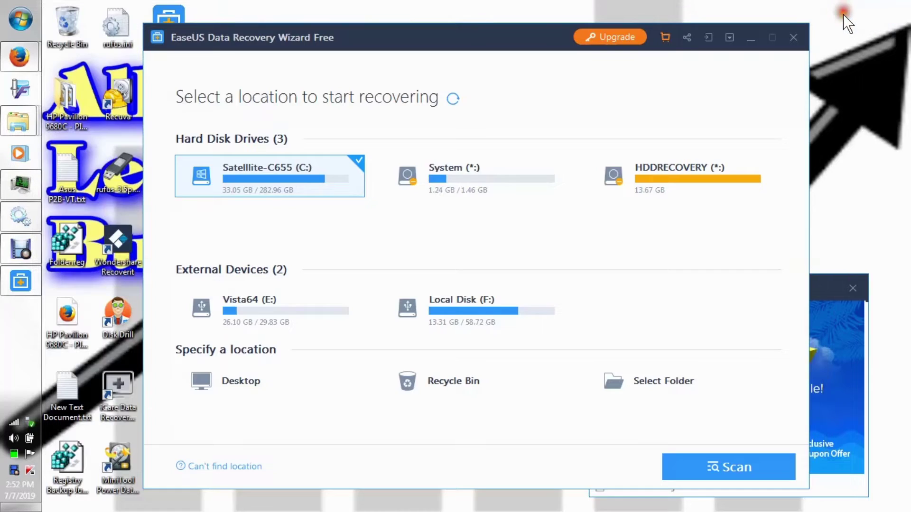
Try to launch EaseUS Todo Backup Free 11.5 from the installed programs
left_click(18, 21)
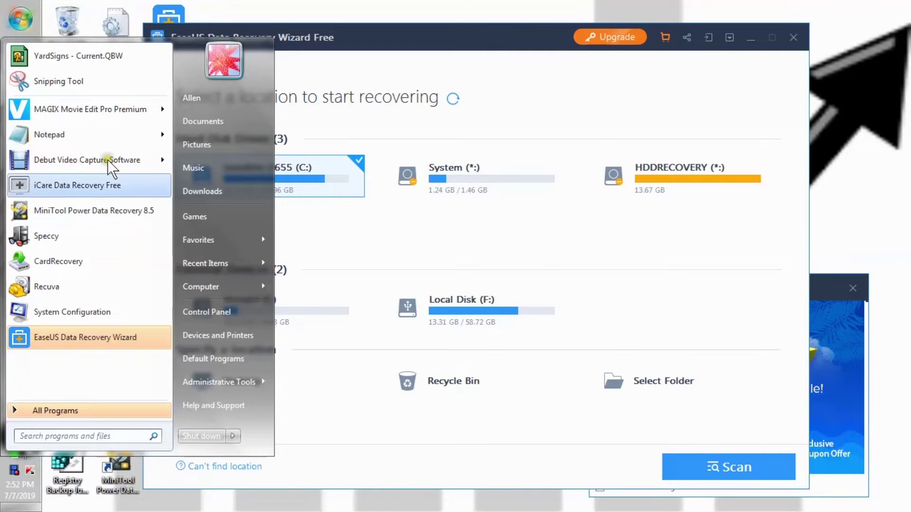
left_click(83, 410)
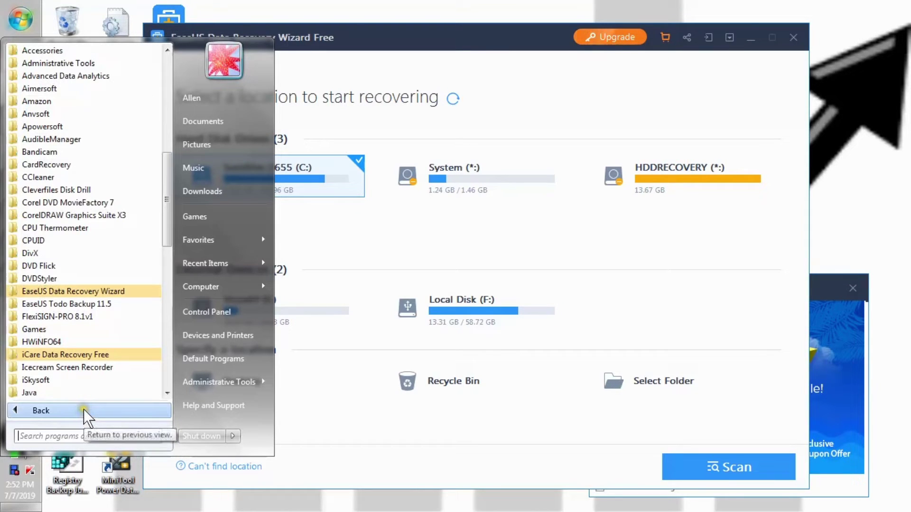
left_click(70, 305)
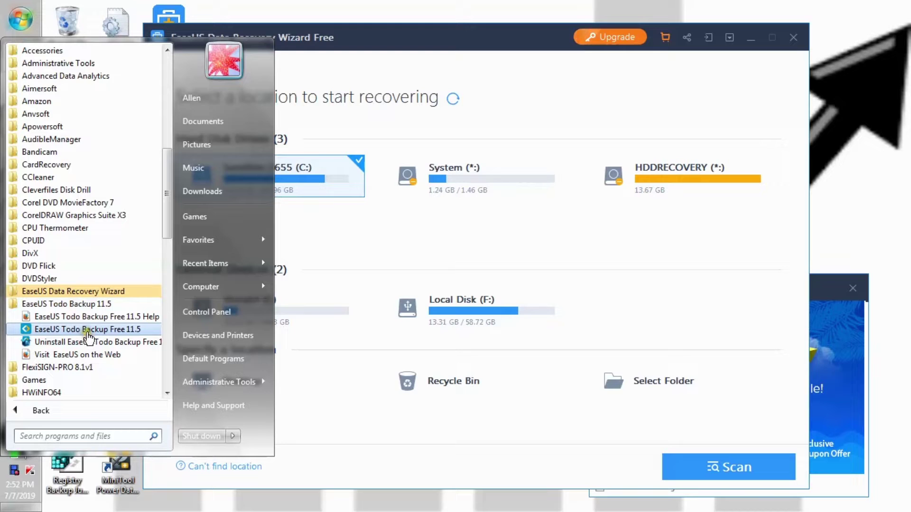
left_click(87, 331)
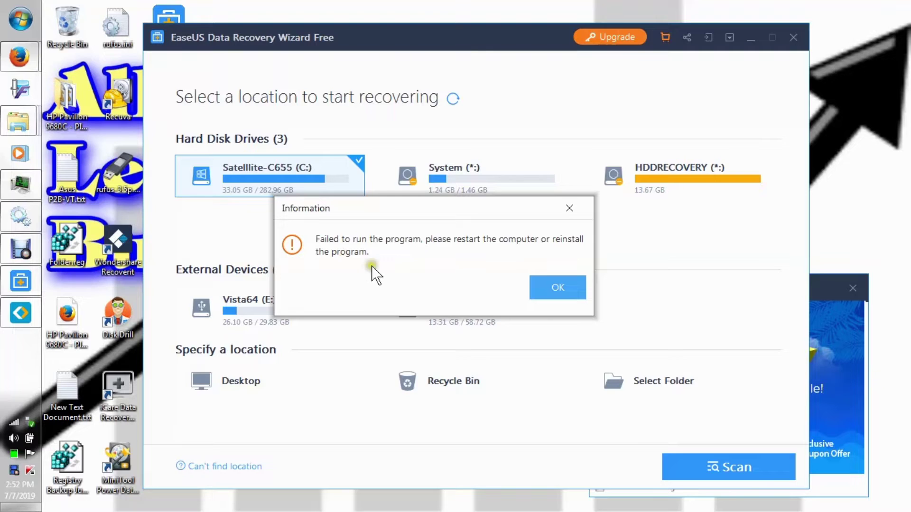
left_click(554, 286)
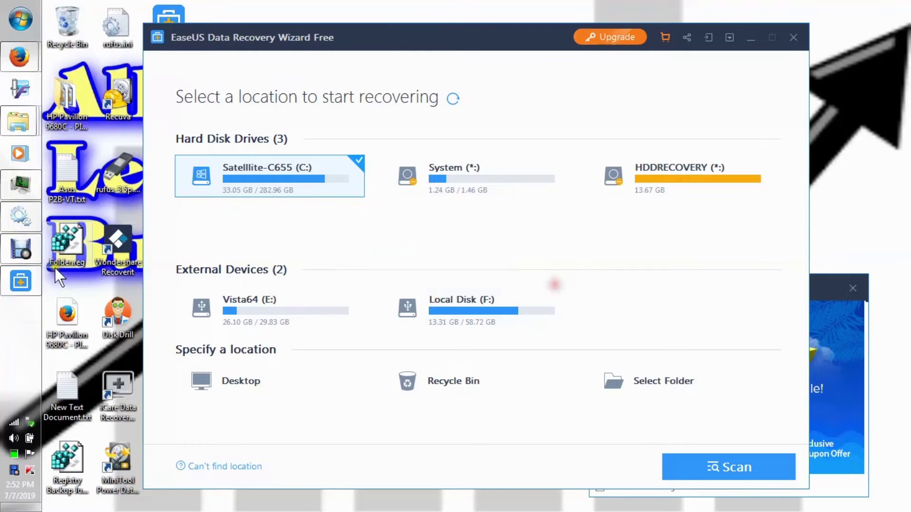
Examine the running processes and their descriptions in Windows Task Manager, and minimize it
left_click(23, 187)
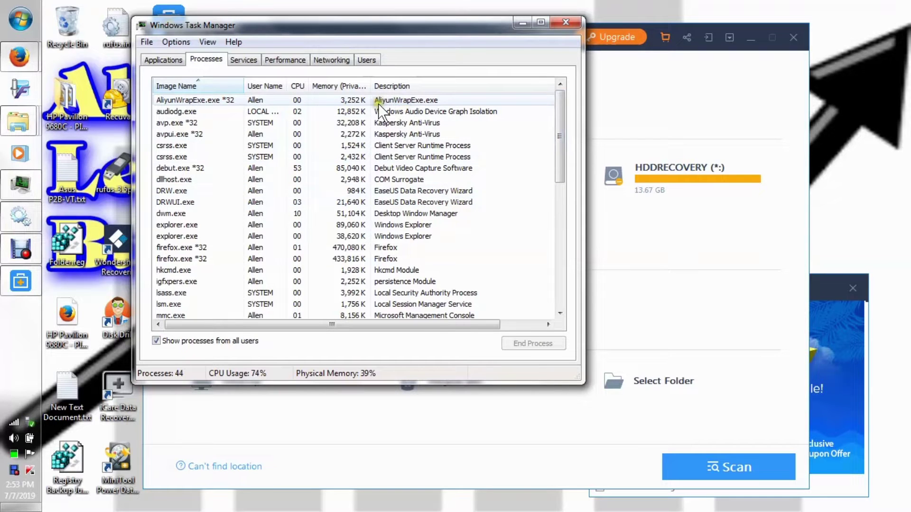
mouse_move(557, 138)
left_mouse_down()
mouse_move(574, 207)
mouse_move(572, 309)
mouse_move(558, 122)
left_mouse_up()
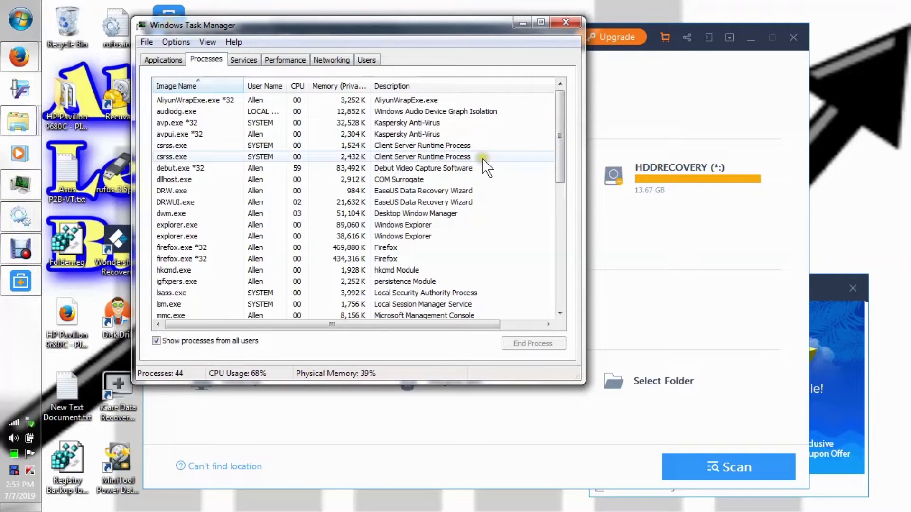
left_click(521, 22)
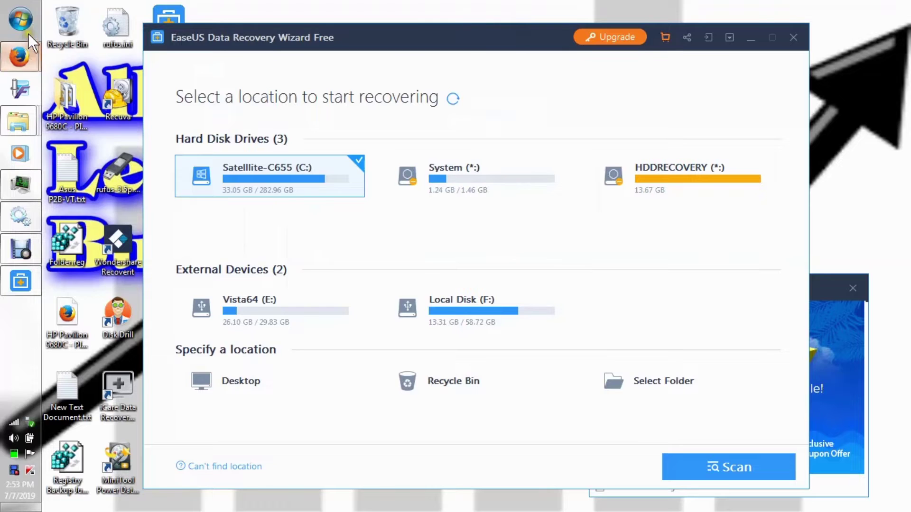
Open System Configuration from the administrative tools and display its list of services
left_click(21, 21)
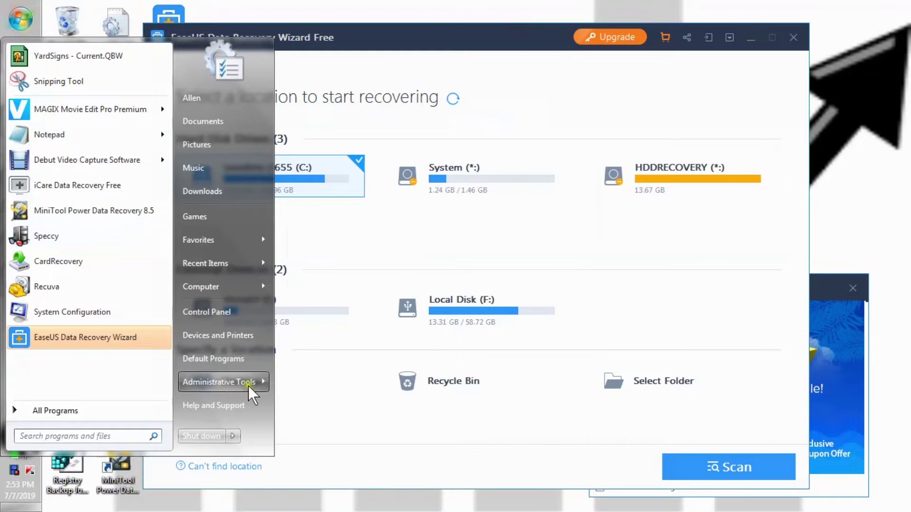
mouse_move(255, 387)
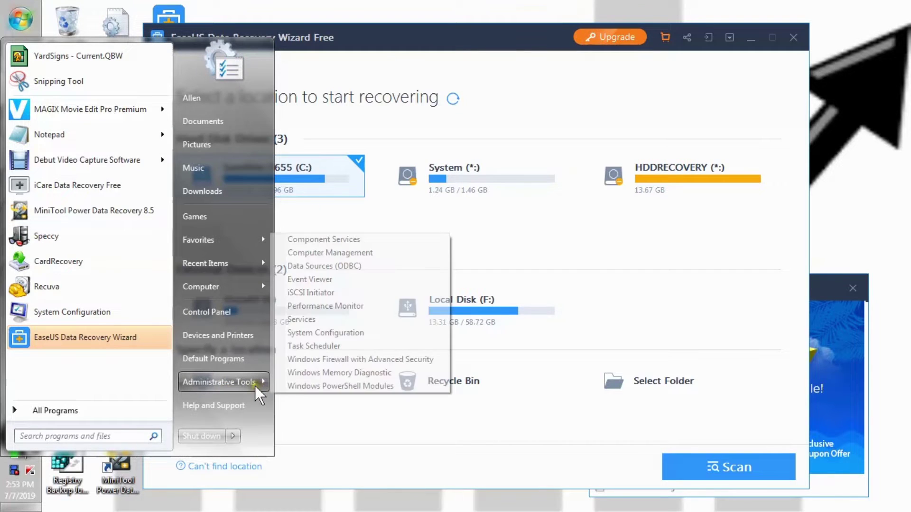
left_click(313, 333)
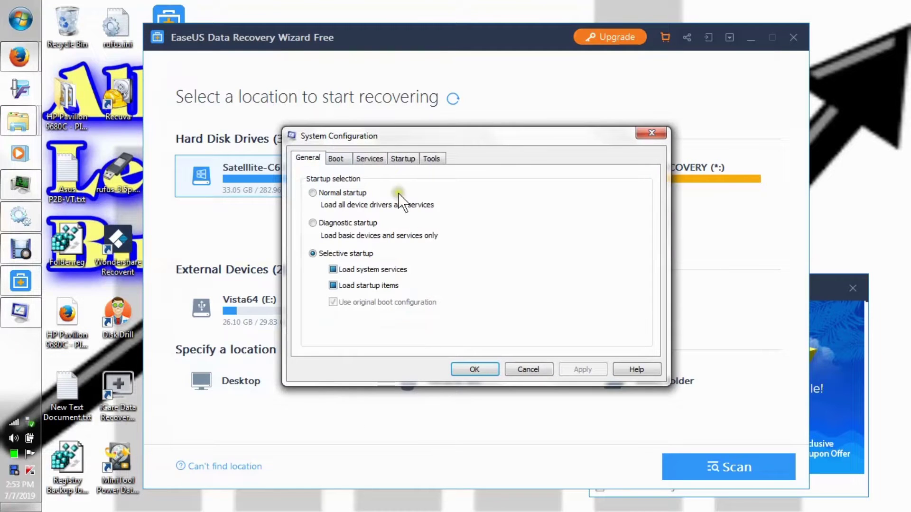
left_click(368, 160)
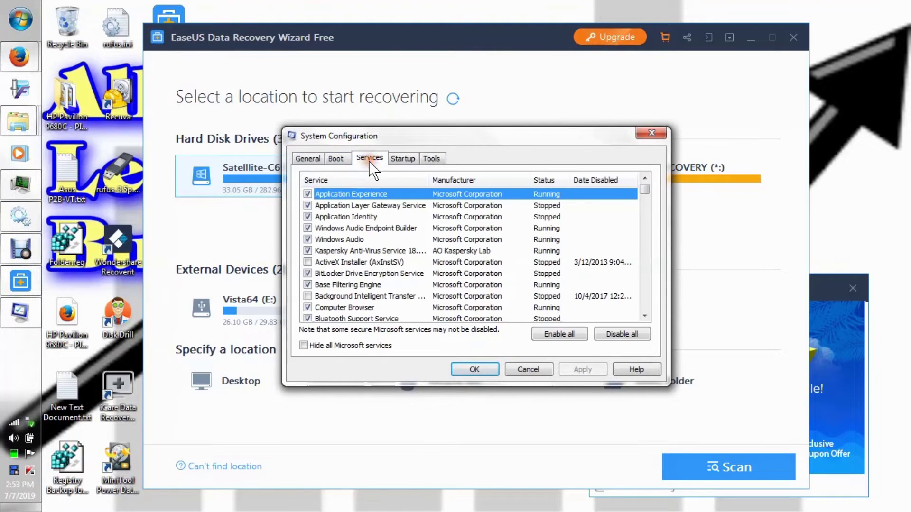
left_click_drag(424, 141, 414, 133)
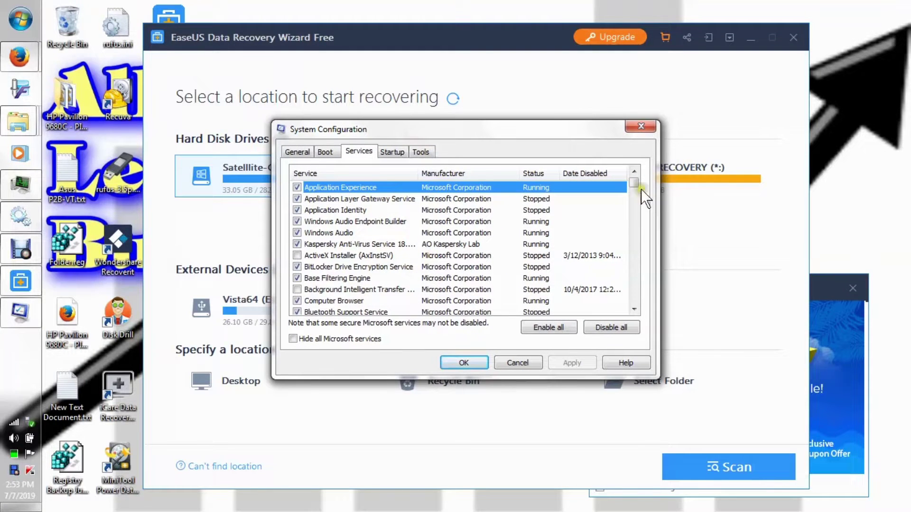
Examine the startup items in System Configuration, including the disabled CCleaner entry
left_click(387, 152)
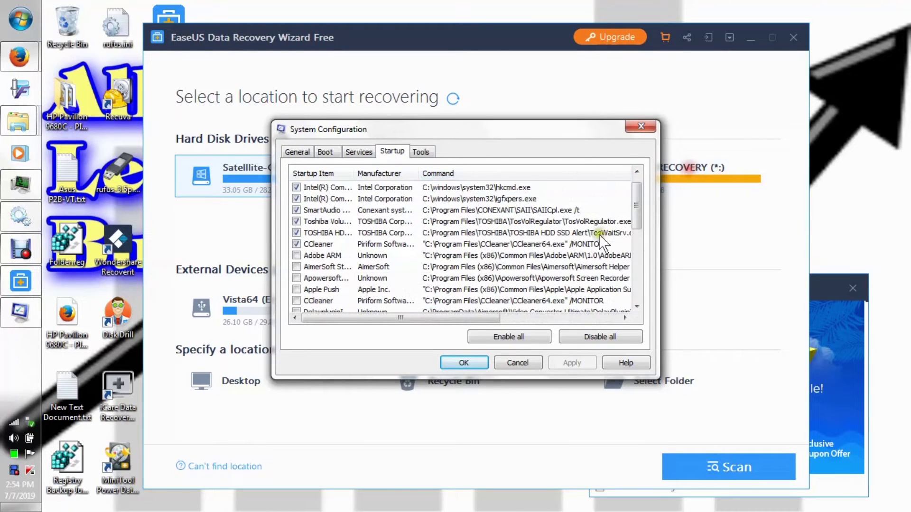
left_click_drag(636, 204, 645, 241)
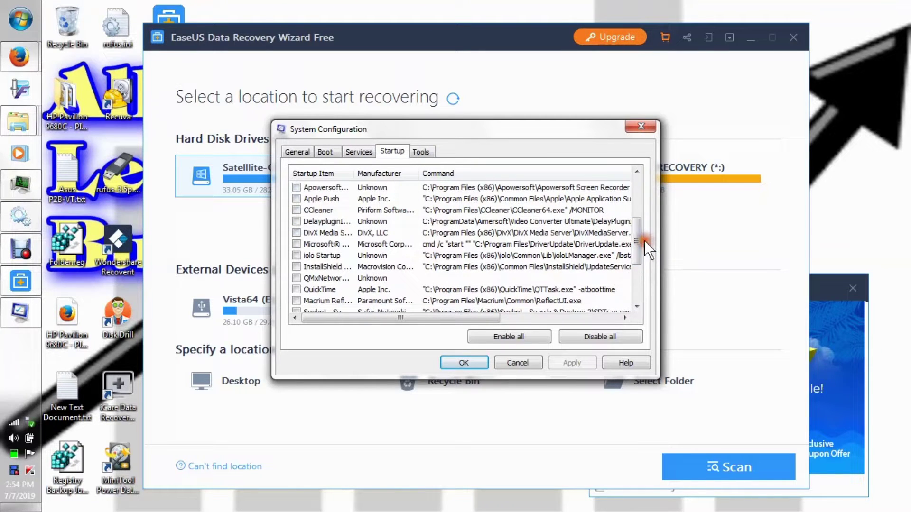
left_click(573, 210)
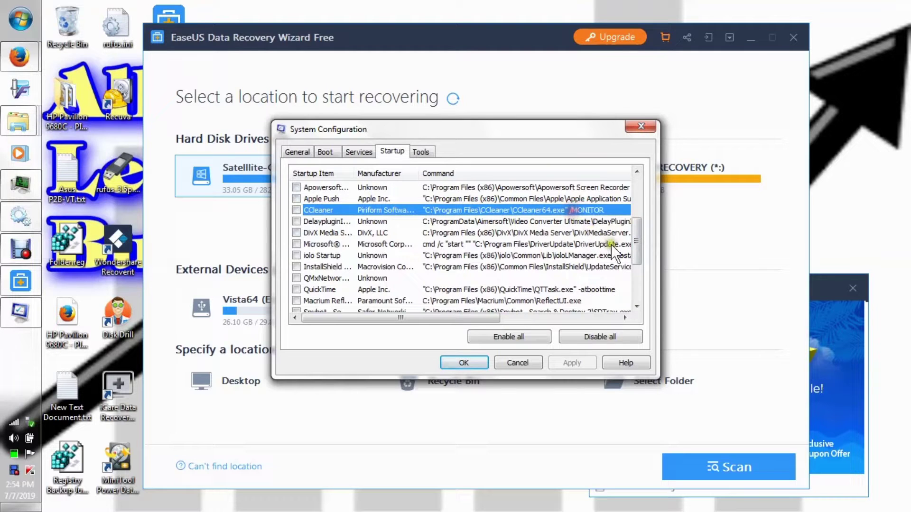
left_click_drag(637, 242, 634, 219)
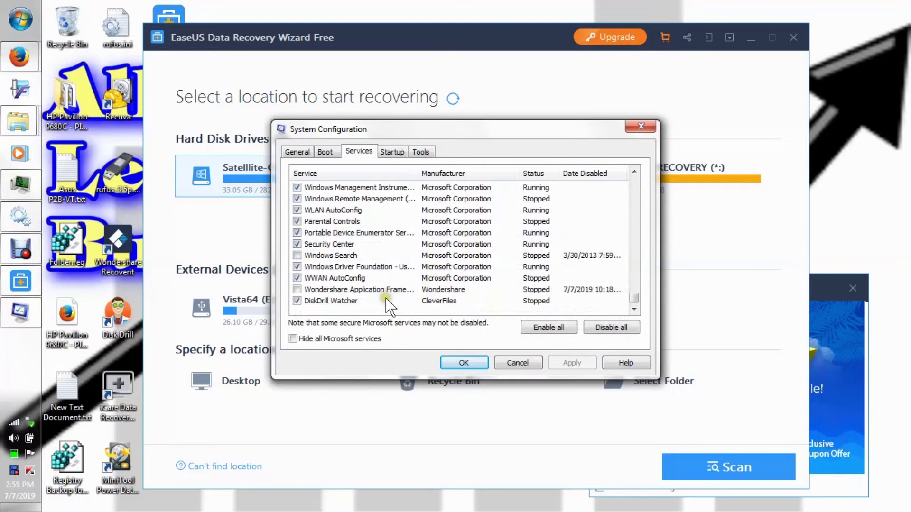
Disable the DiskDrill Watcher service, check the EaseUS Agent Service entry, and apply the configuration
left_click(297, 302)
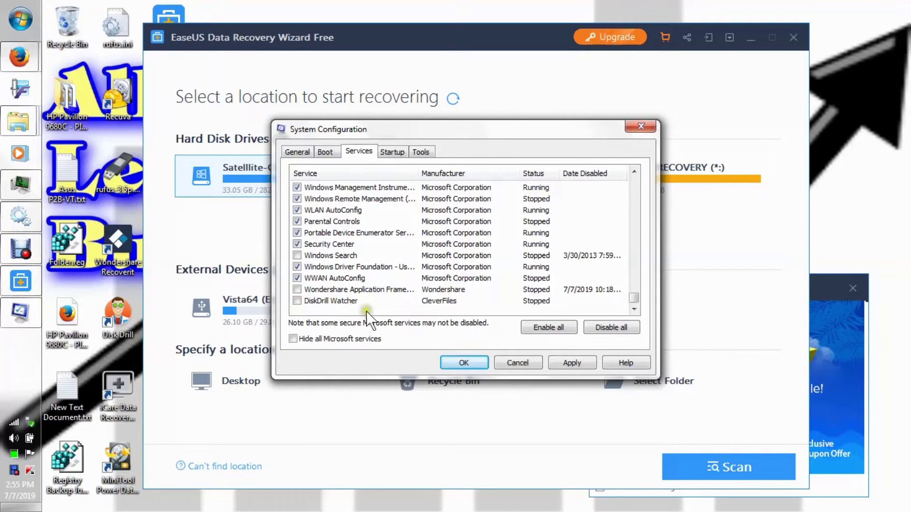
left_click_drag(635, 297, 620, 197)
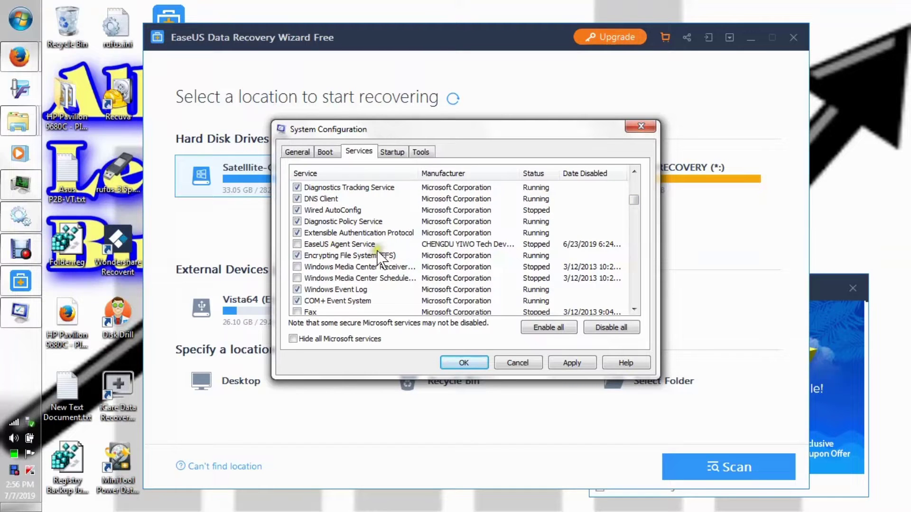
left_click(572, 363)
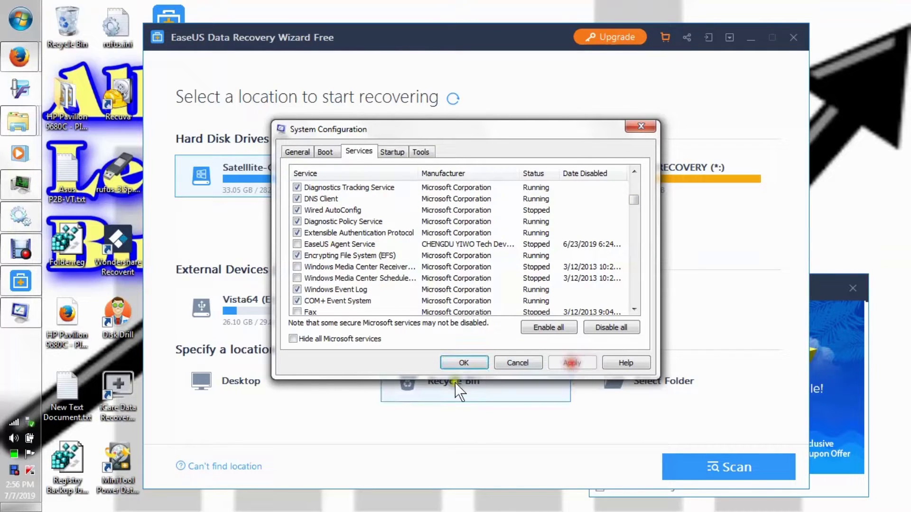
left_click(458, 365)
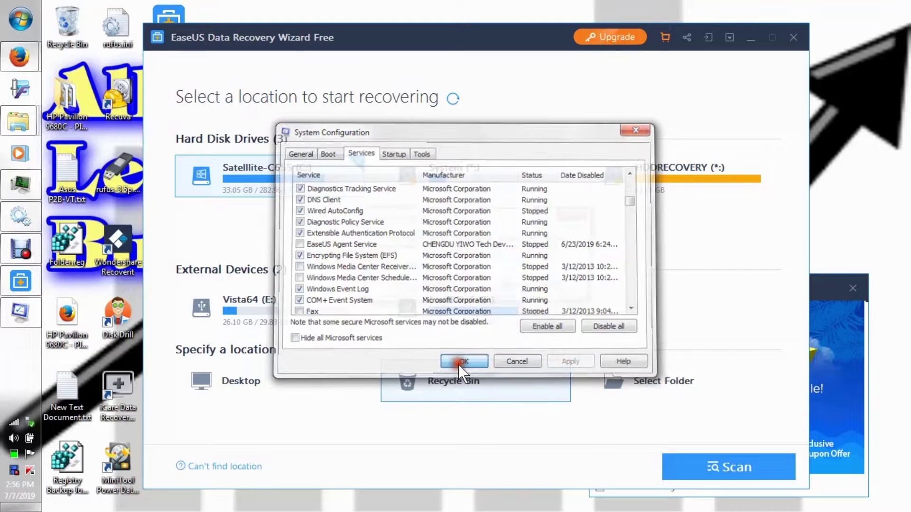
left_click(532, 285)
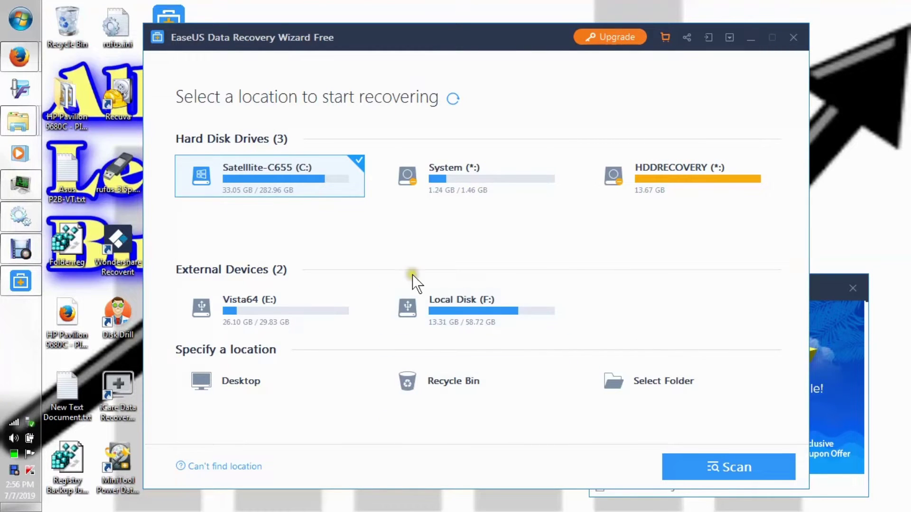
Move the Data Recovery Wizard window clear of the Summer Sale advertisement and close the advertisement
left_click_drag(467, 42, 460, 28)
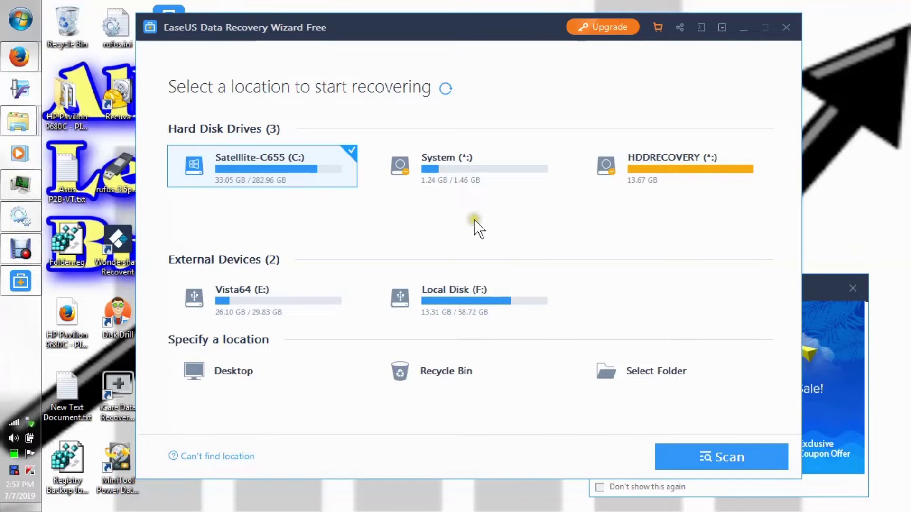
left_click_drag(475, 25, 387, 29)
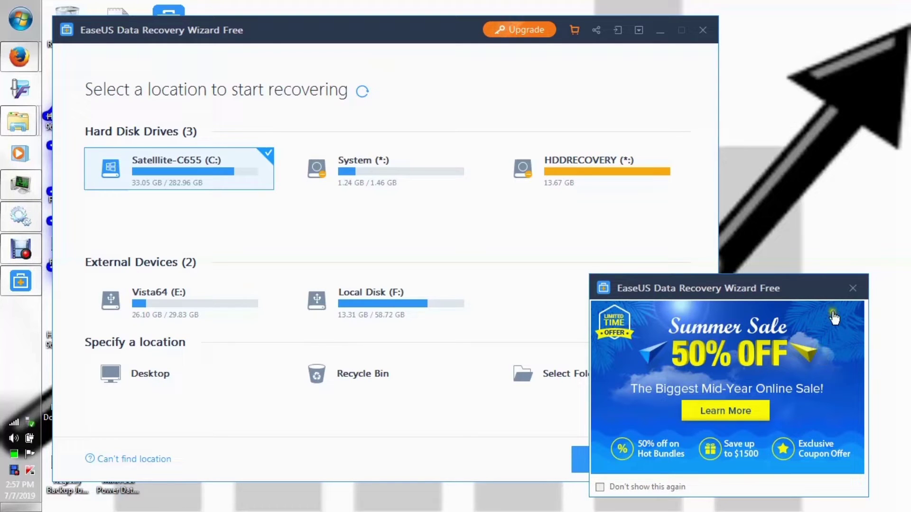
left_click(851, 288)
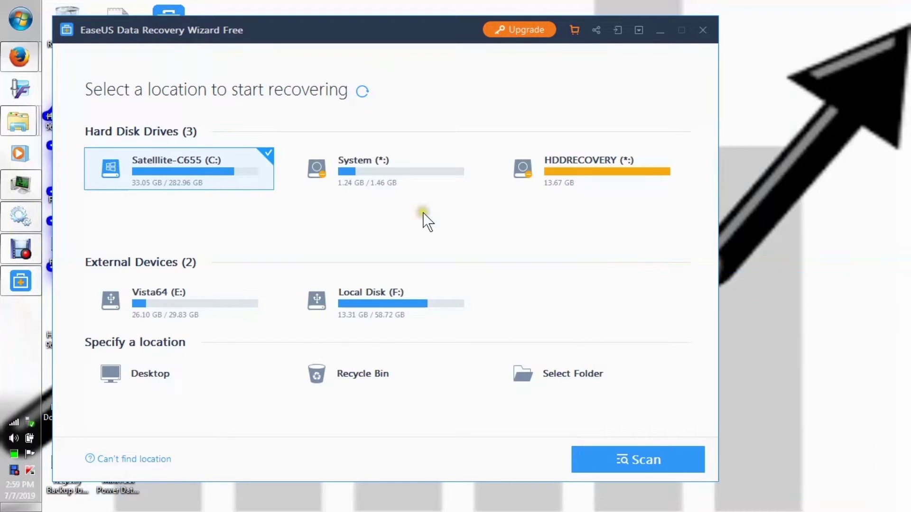
Scan the external drive Vista64 (E:) for recoverable files and reposition the results window
left_click(164, 298)
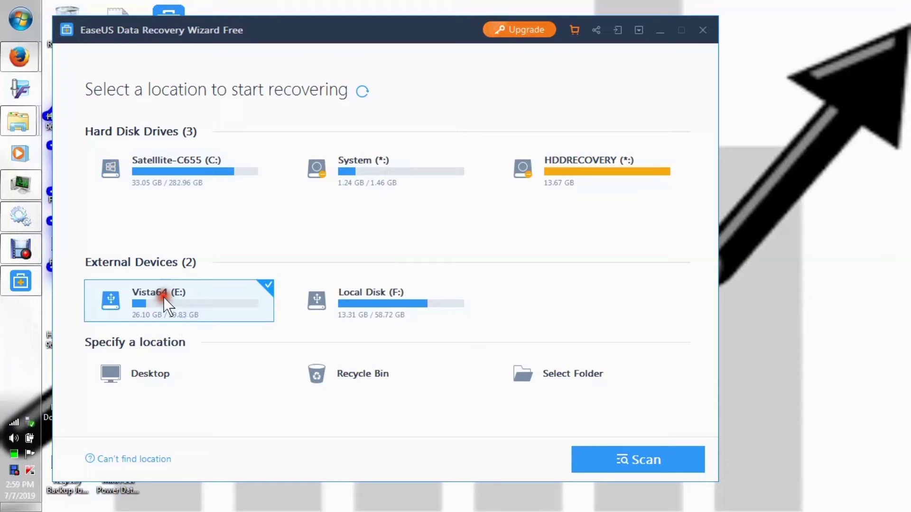
left_click(648, 457)
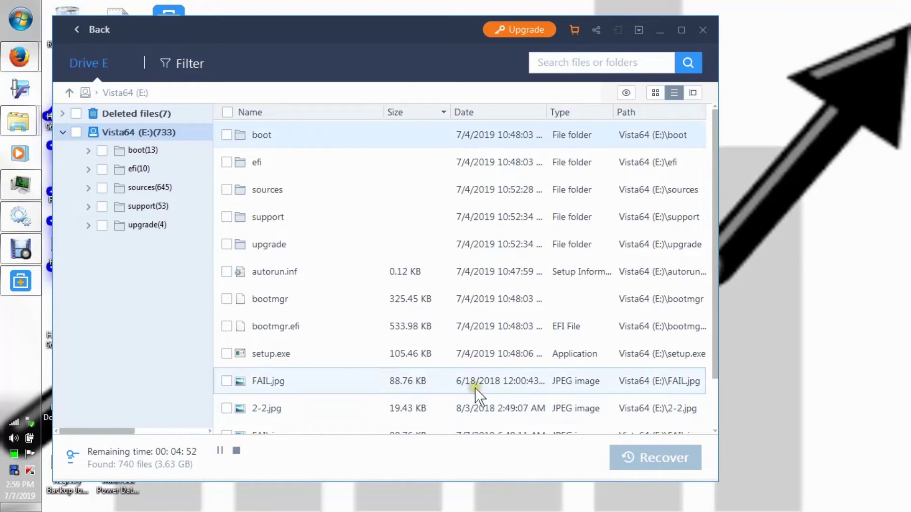
left_click_drag(409, 34, 509, 23)
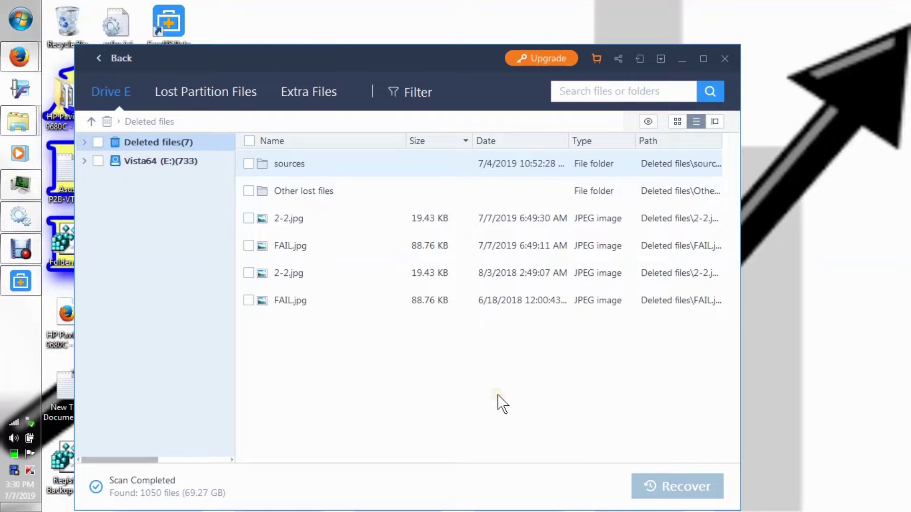
Open the $TxfLog folder inside the deleted Other lost files, preview the $Tops file, and close the preview
left_click(248, 192)
left_click(247, 192)
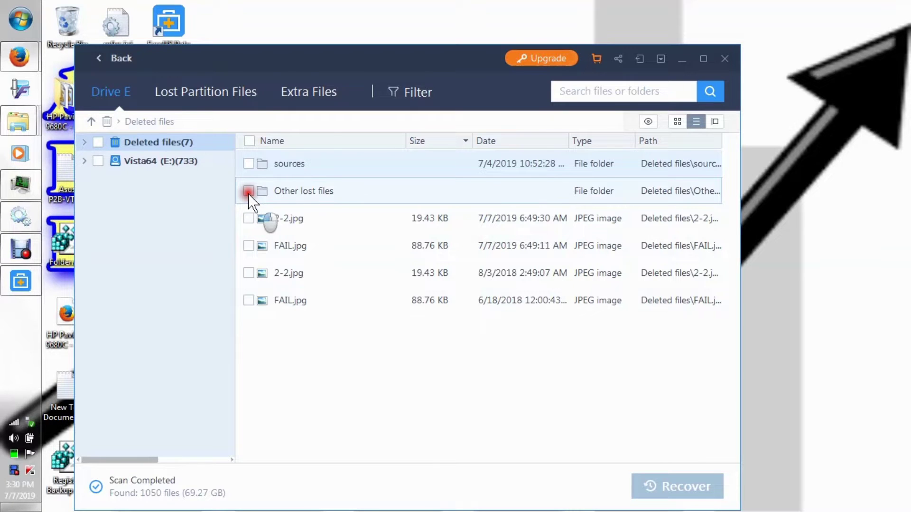
left_click(247, 192)
left_click(287, 192)
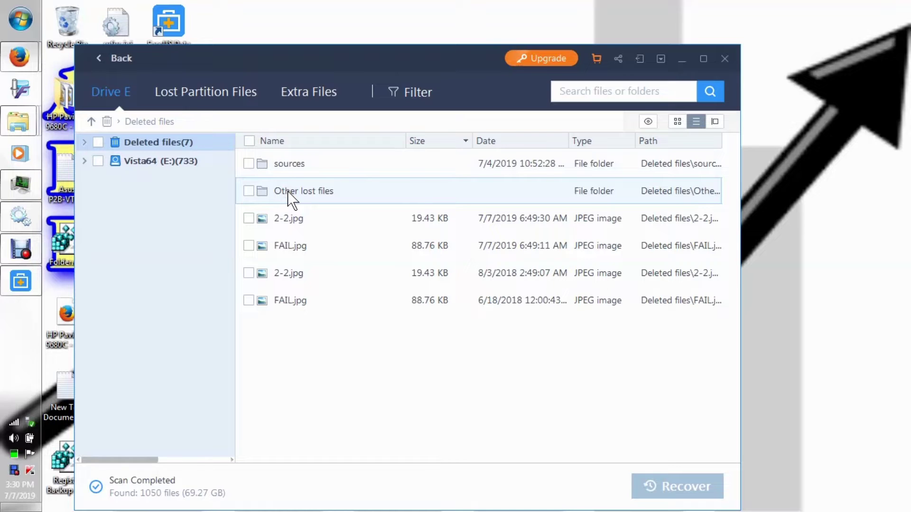
double_click(288, 190)
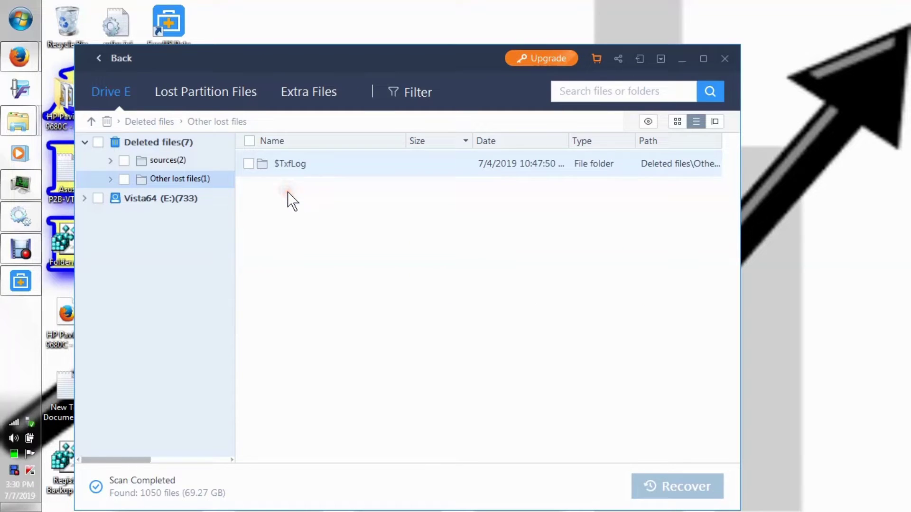
double_click(260, 167)
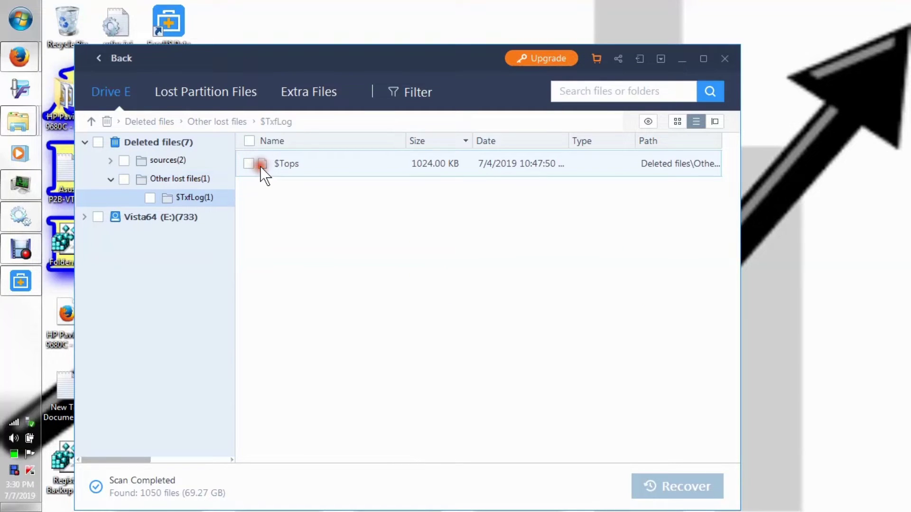
double_click(260, 166)
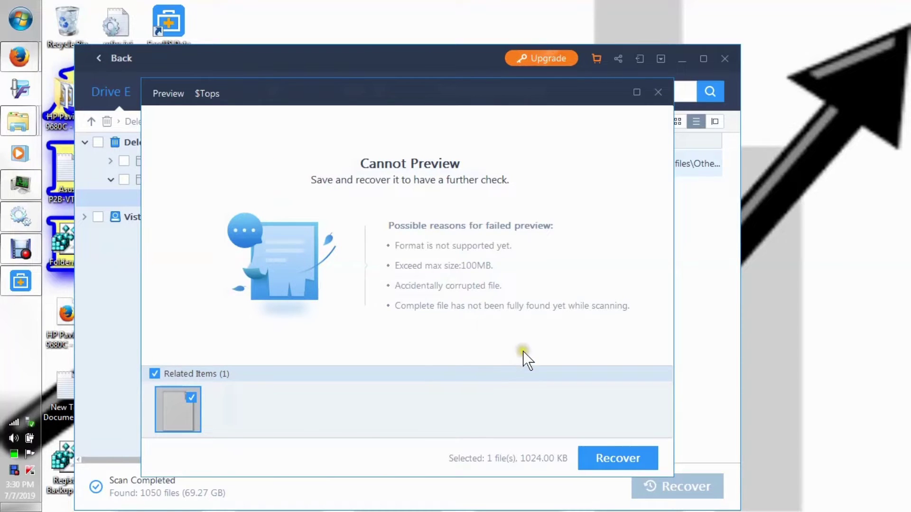
left_click(658, 92)
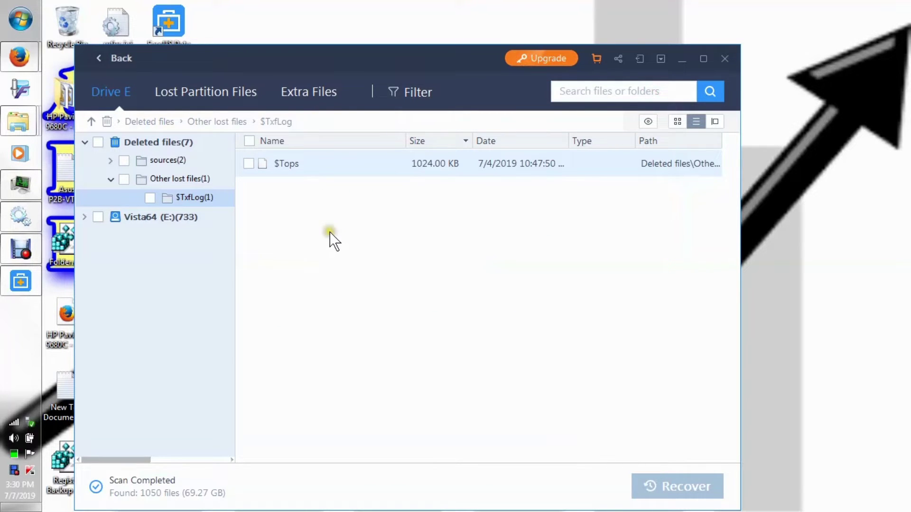
Expand Vista64 (E:) and its sources folder, reposition the window, and widen the folder tree to fit the full folder names
left_click(85, 217)
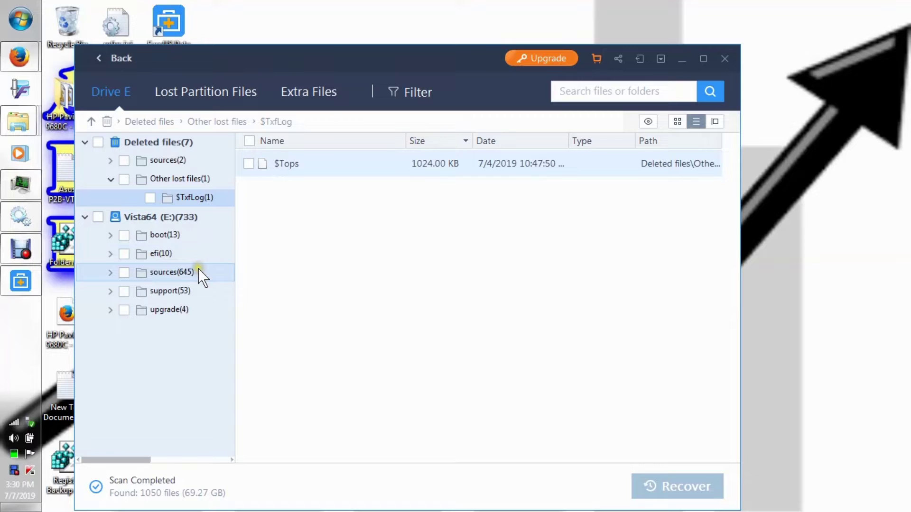
left_click(111, 275)
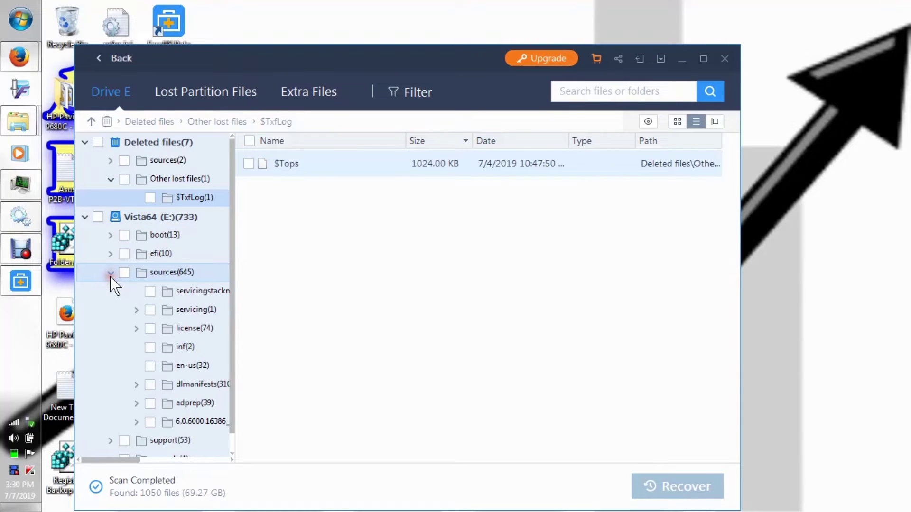
left_click_drag(374, 67, 425, 27)
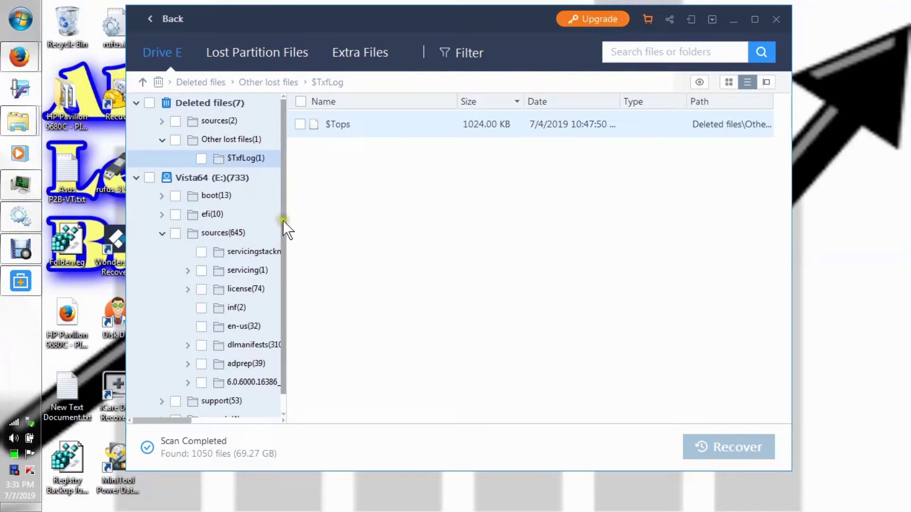
left_click_drag(285, 221, 312, 217)
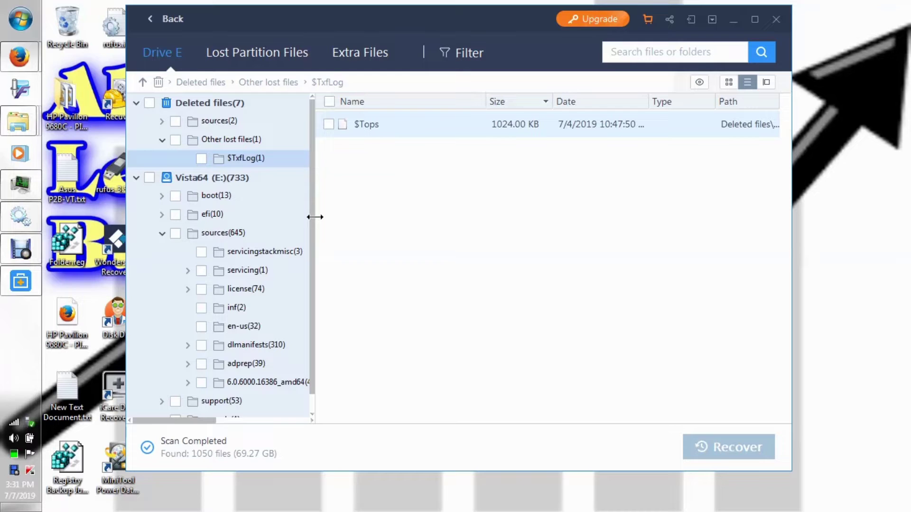
left_click_drag(315, 217, 340, 217)
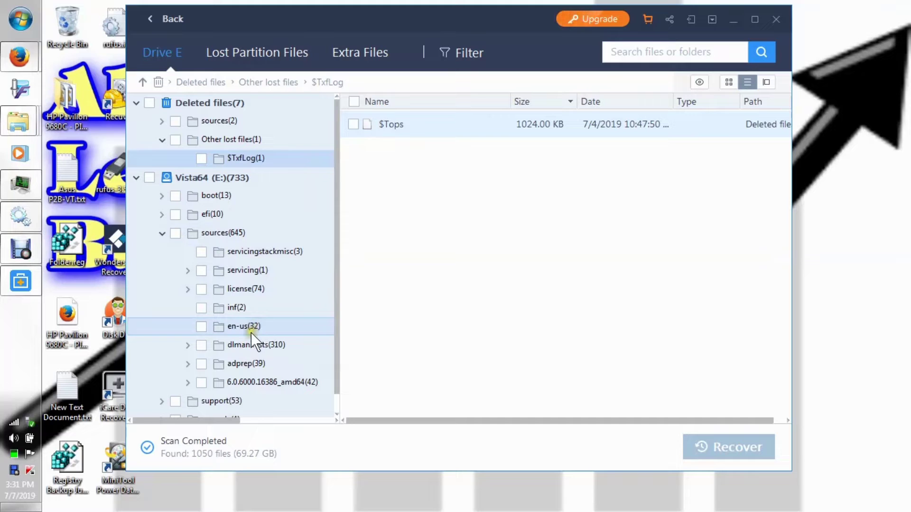
Inspect the license subfolders, collapse the Vista64 (E:) sources folder, and look through its file list
left_click(189, 289)
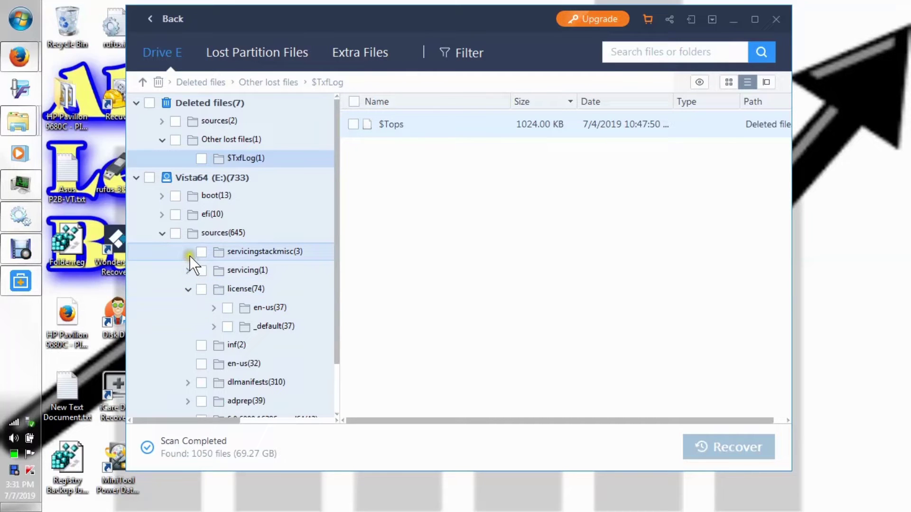
left_click(163, 234)
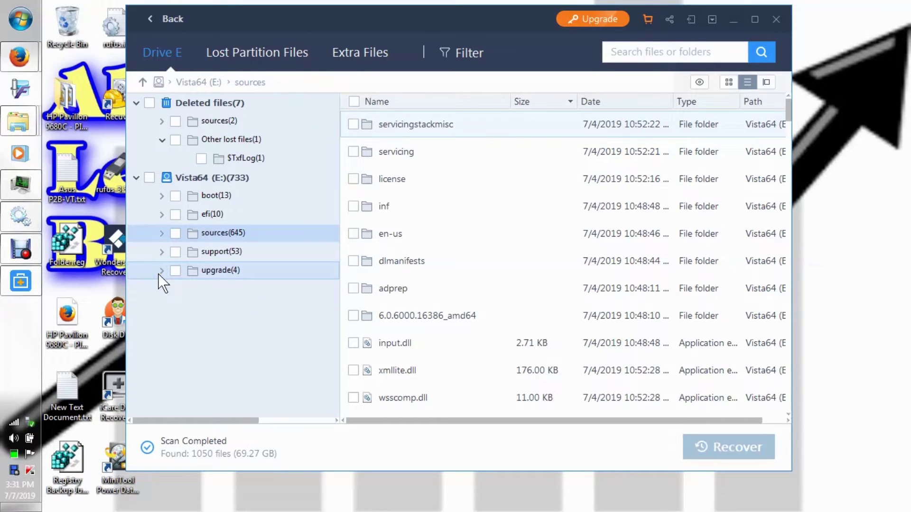
left_click_drag(788, 112, 810, 396)
left_click_drag(796, 215, 795, 105)
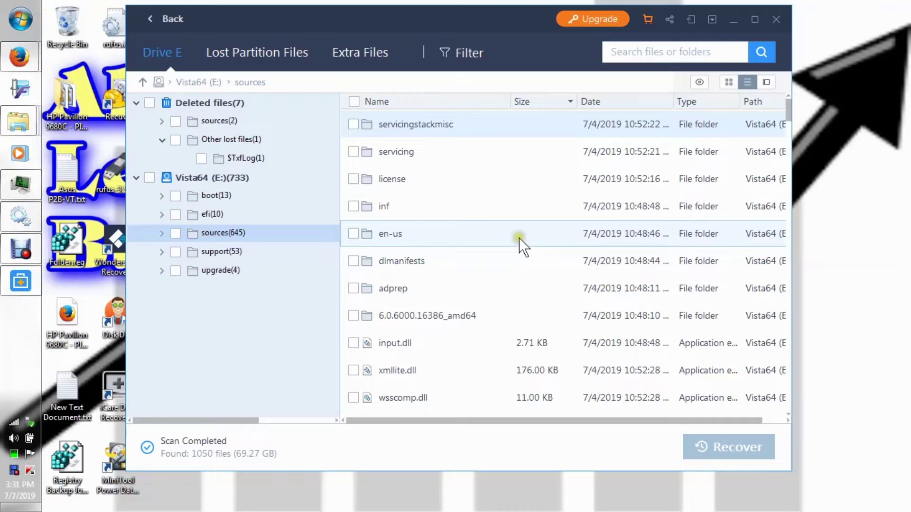
Collapse Vista64 (E:), expand the deleted sources folder, and review the drive's root files down to the JPEG images
left_click(162, 140)
left_click(136, 159)
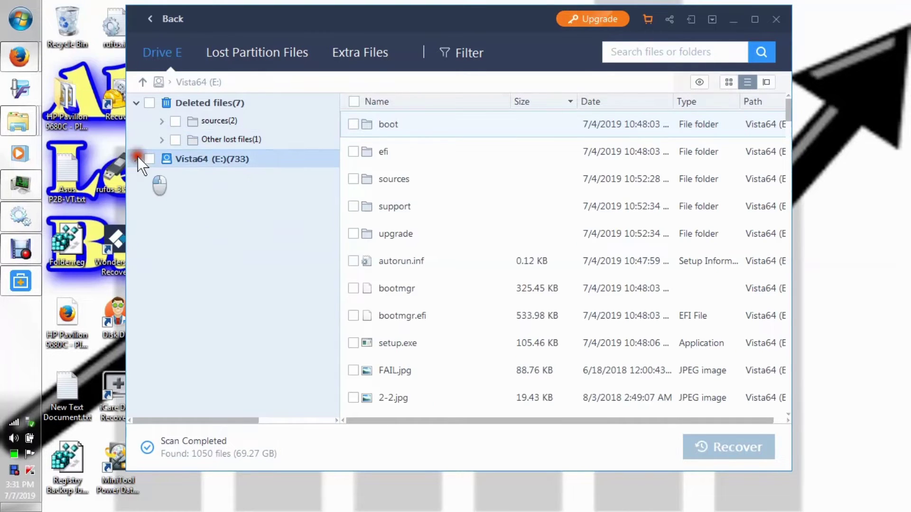
left_click(162, 121)
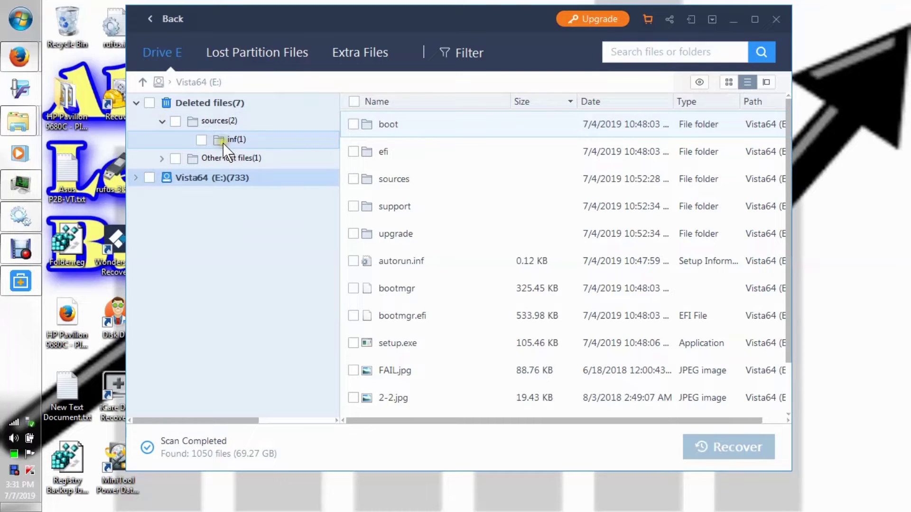
left_click_drag(787, 141, 787, 195)
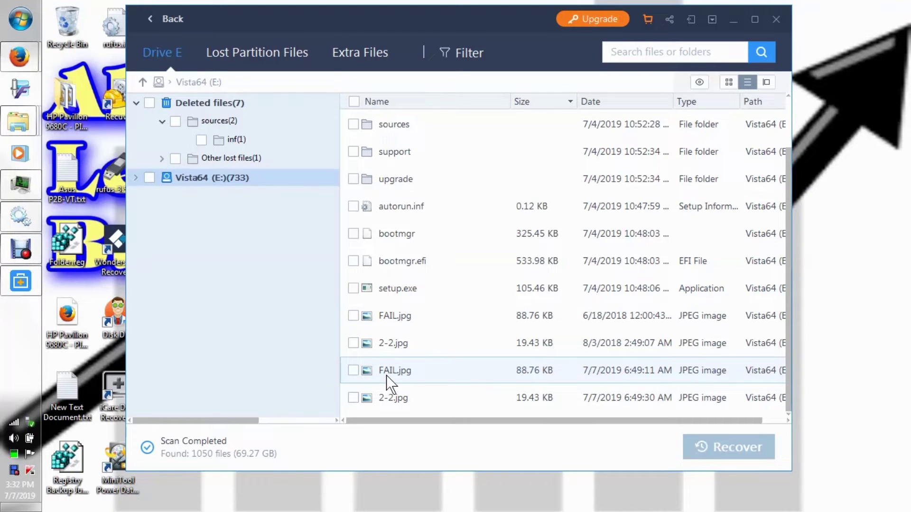
Preview FAIL.jpg dated 7/7/2019 and the related 2-2.jpg, setup.exe and other FAIL.jpg items, and close the preview
right_click(362, 372)
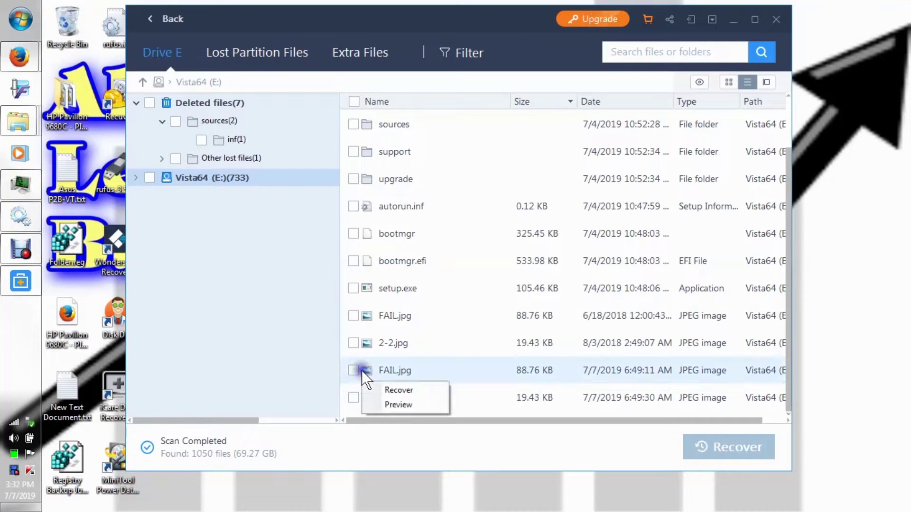
left_click(389, 405)
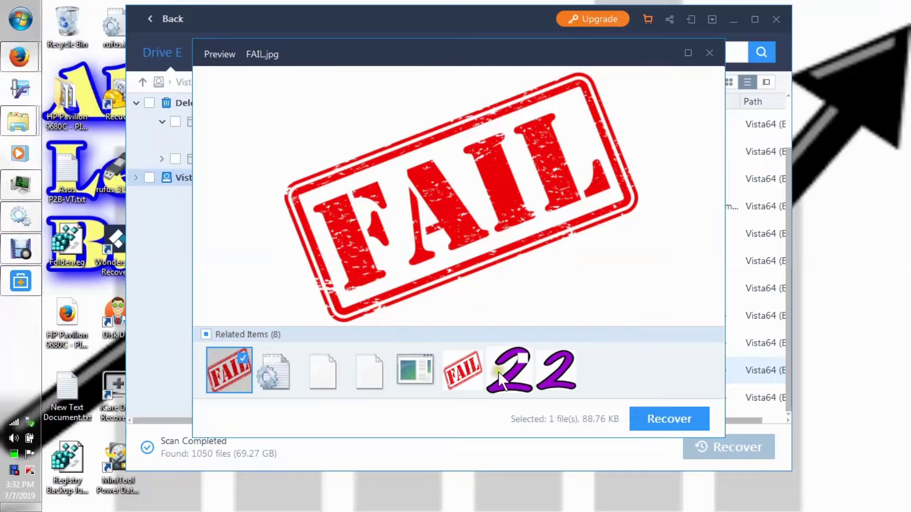
left_click(510, 373)
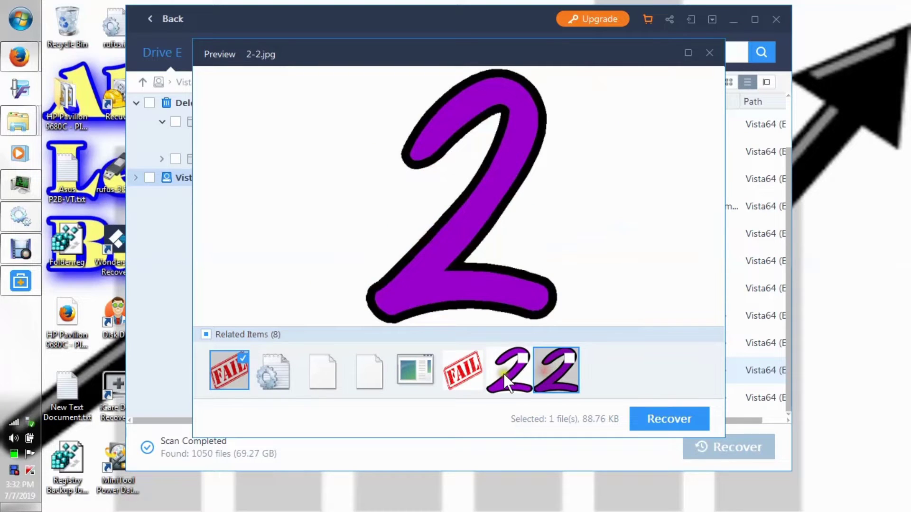
left_click(465, 379)
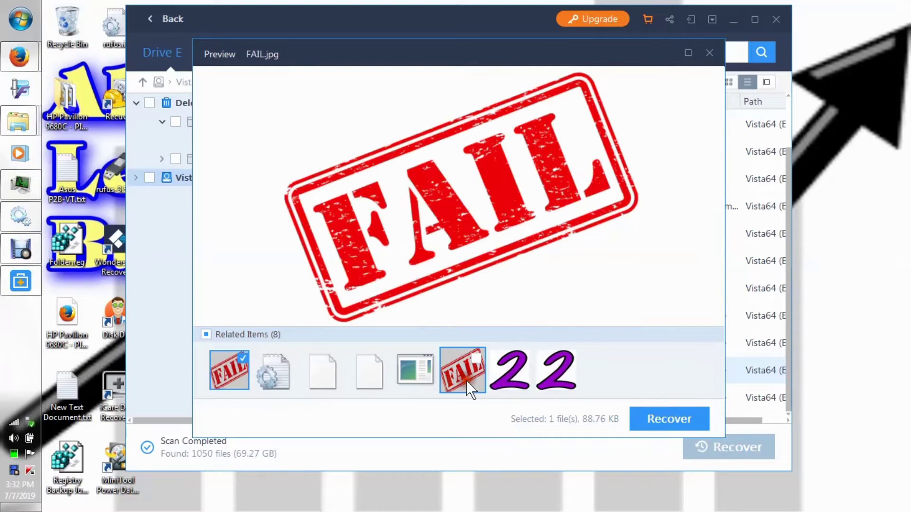
left_click(413, 372)
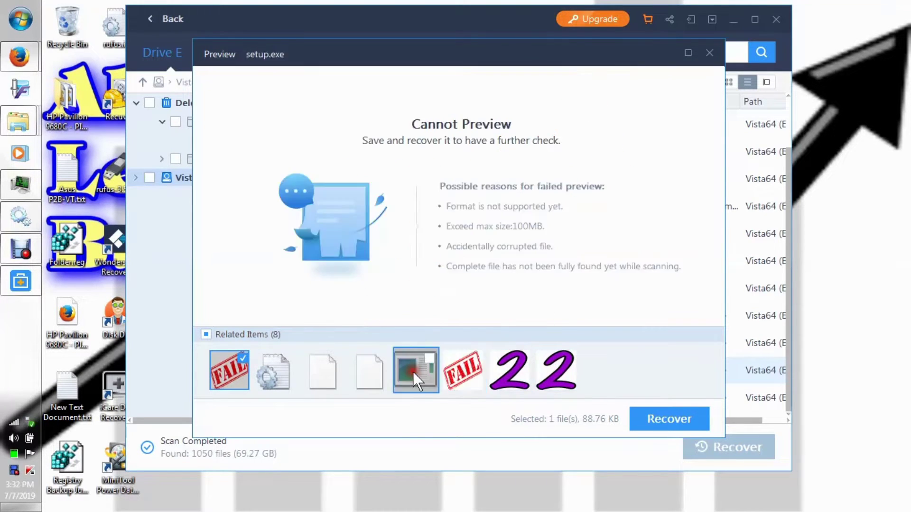
left_click(238, 374)
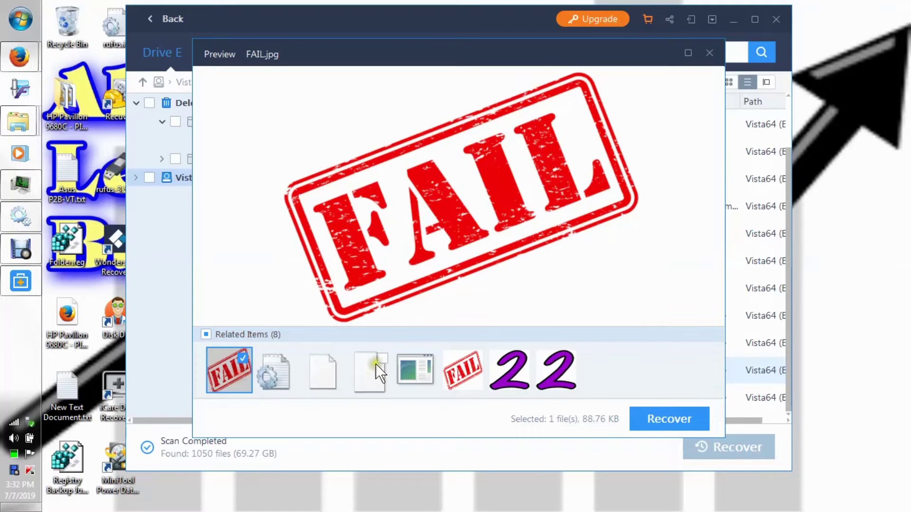
left_click(408, 366)
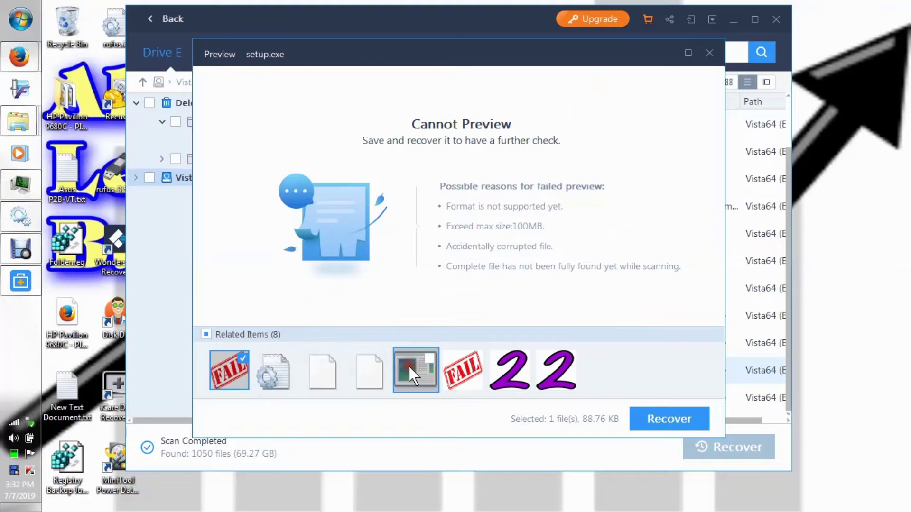
left_click(448, 368)
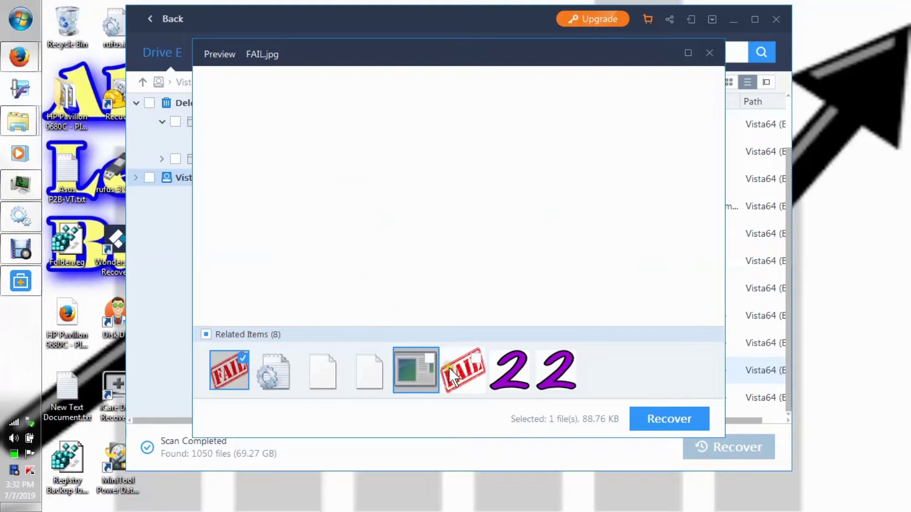
left_click(709, 52)
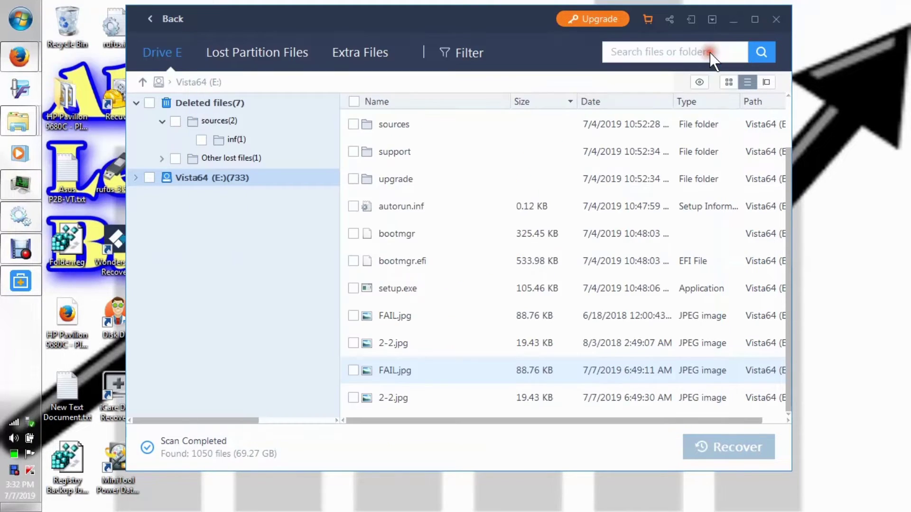
Show the lost partition files and open the DIR1 folder under Other lost files of #1 Vista64 (E:) FAT32
left_click(582, 274)
scroll(582, 274, "up", 2)
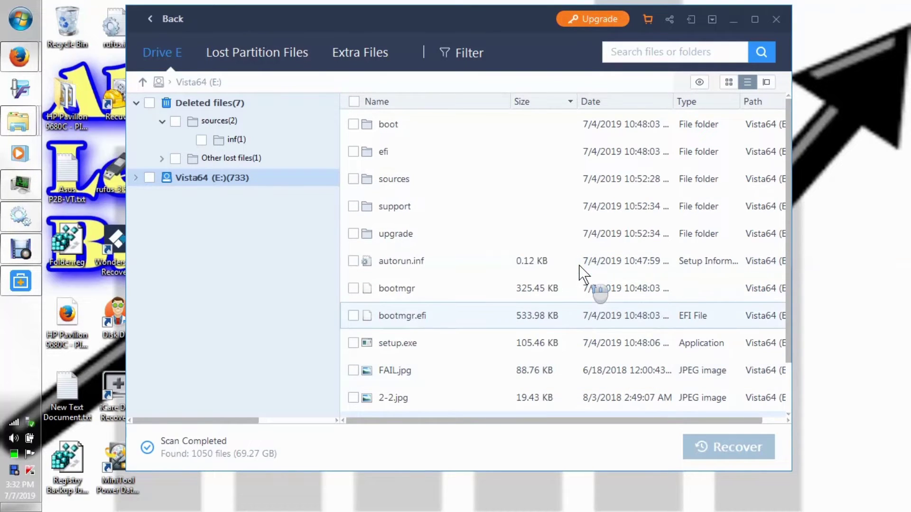
left_click(256, 52)
left_click(255, 51)
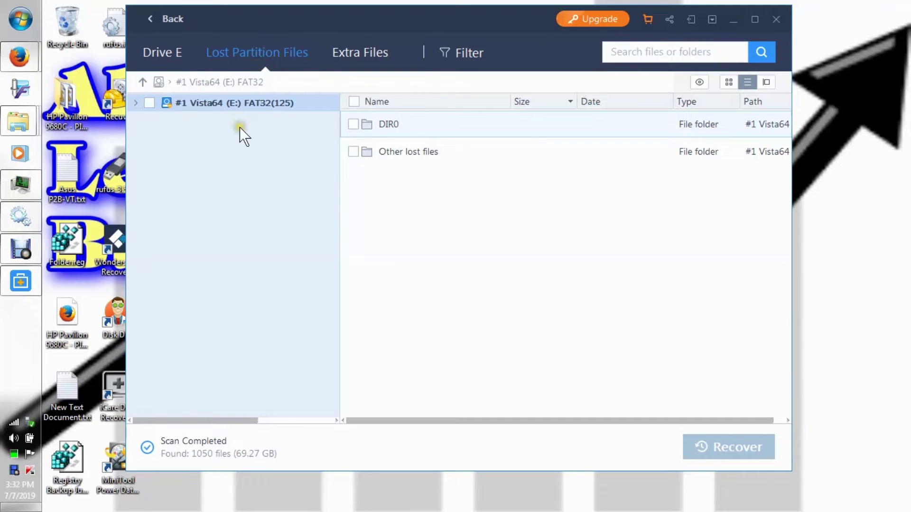
left_click(136, 102)
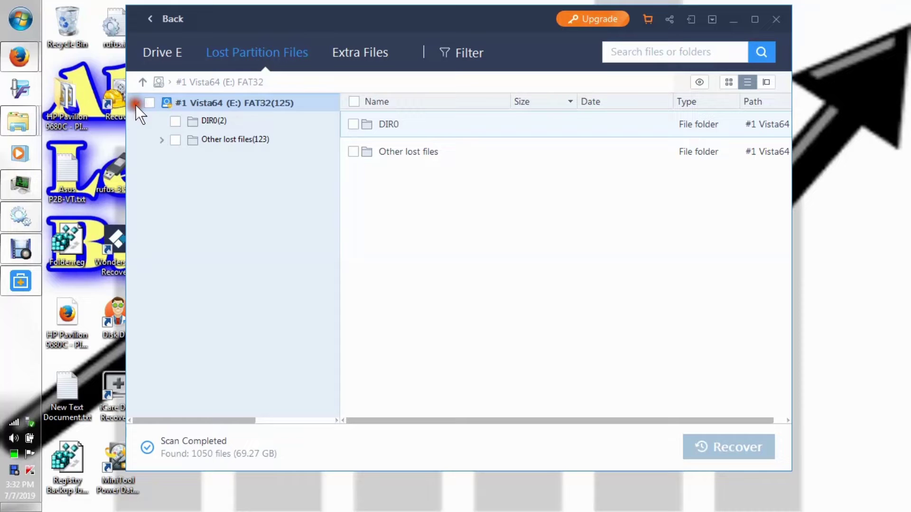
left_click(159, 141)
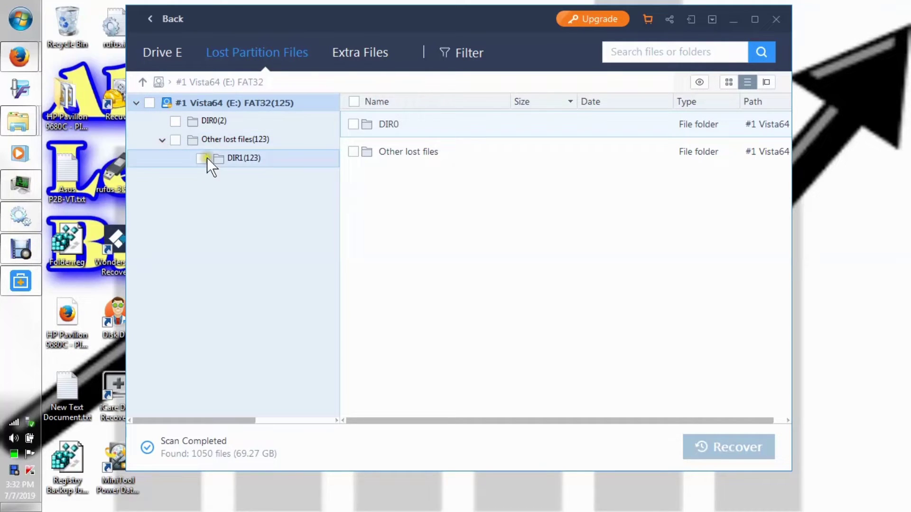
left_click(223, 158)
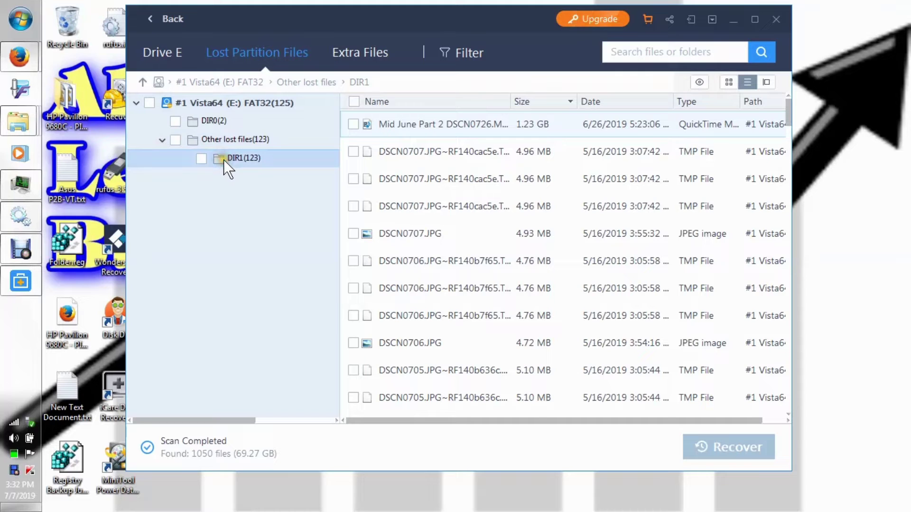
Preview DSCN0707.JPG, the video Mid June Part 2 DSCN0726.MOV, and a DSCN0707 TMP file from the DIR1 folder
left_click(394, 234)
right_click(395, 234)
left_click(423, 269)
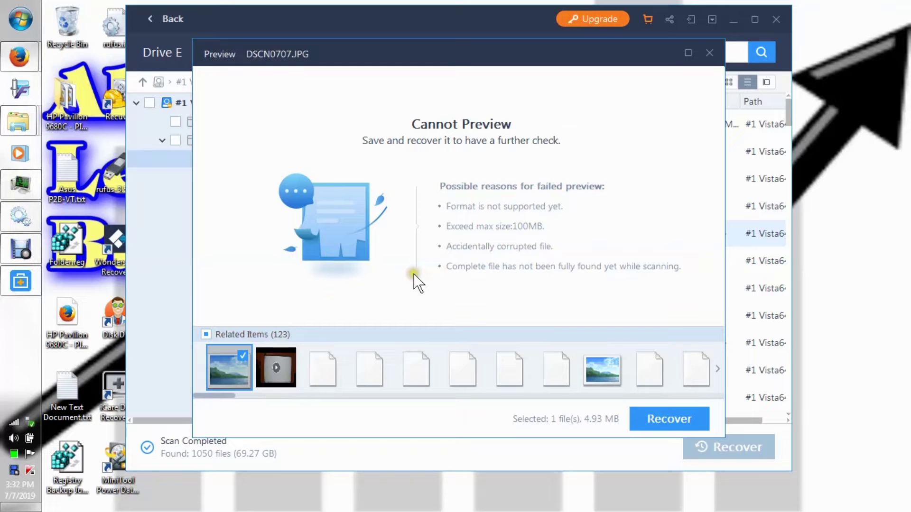
left_click(277, 379)
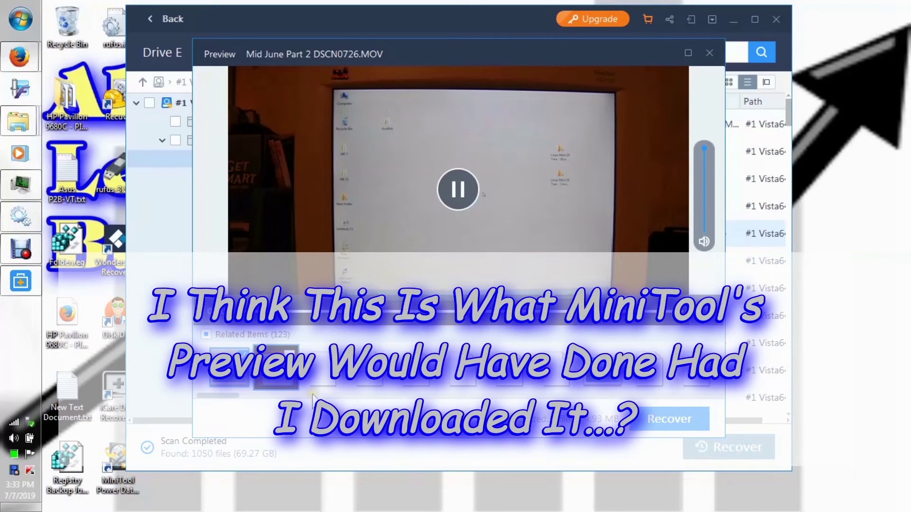
mouse_move(454, 217)
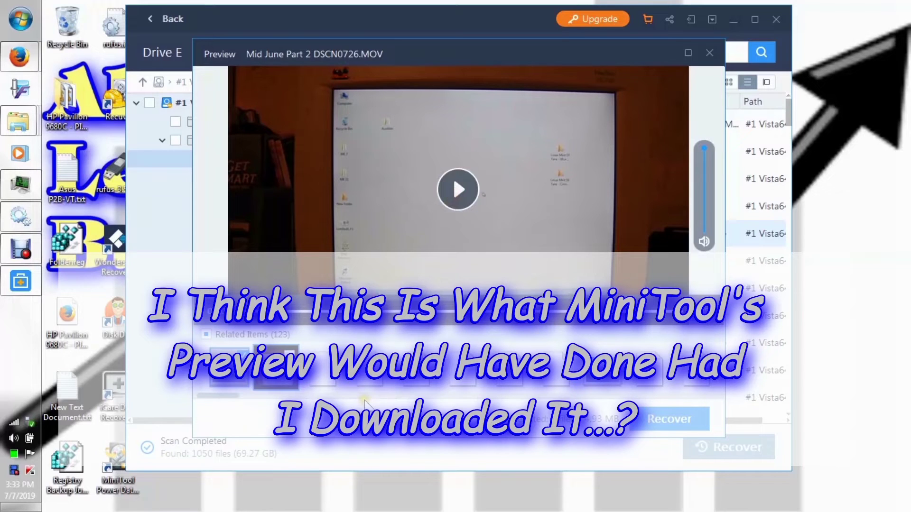
left_click(332, 381)
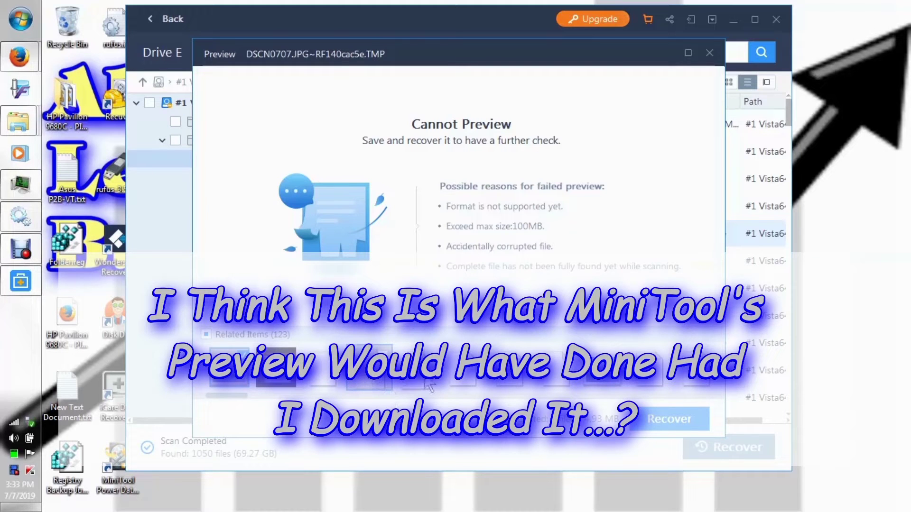
Preview the DSCN0706 TMP file and DSCN0706.JPG from the related items
left_click(465, 385)
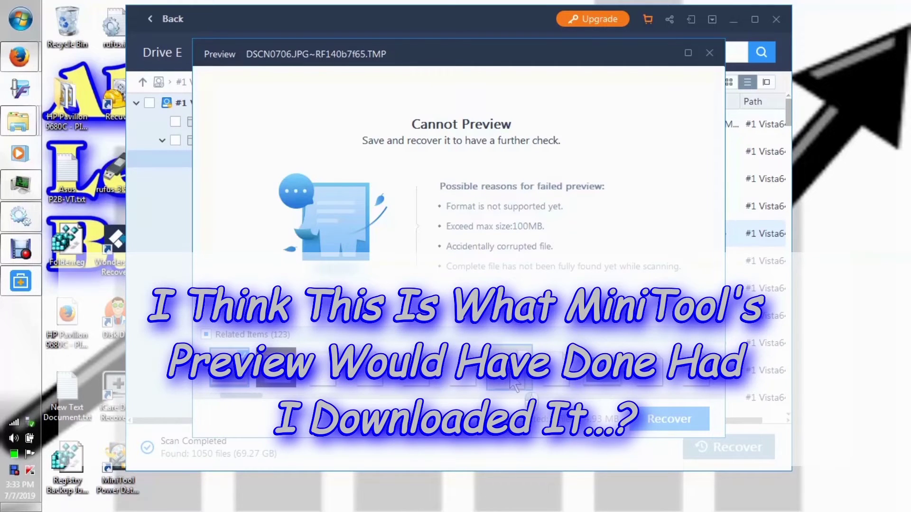
left_click(604, 383)
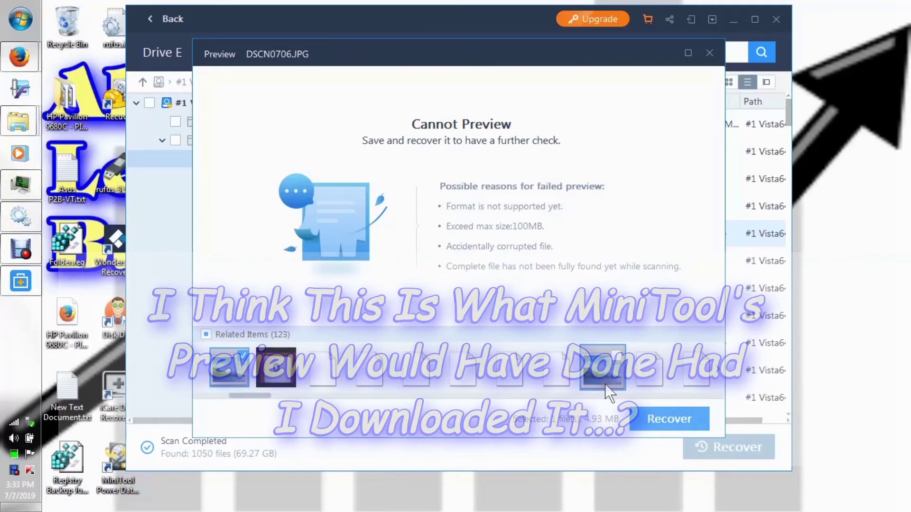
Preview the DSCN0705 TMP files further along the related items, beyond DSCN0706.JPG
left_click(716, 369)
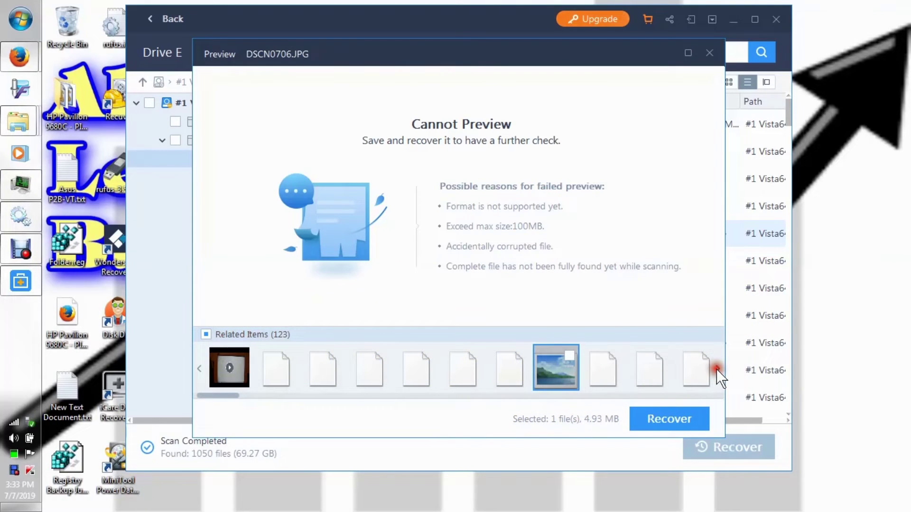
left_click(717, 371)
left_click(718, 370)
left_click(717, 370)
left_click(717, 371)
left_click(717, 371)
left_click(717, 370)
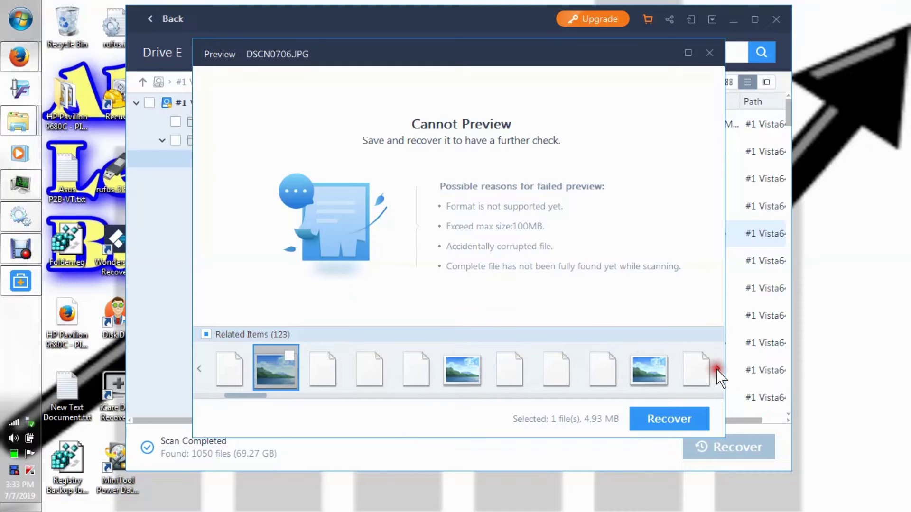
left_click(718, 371)
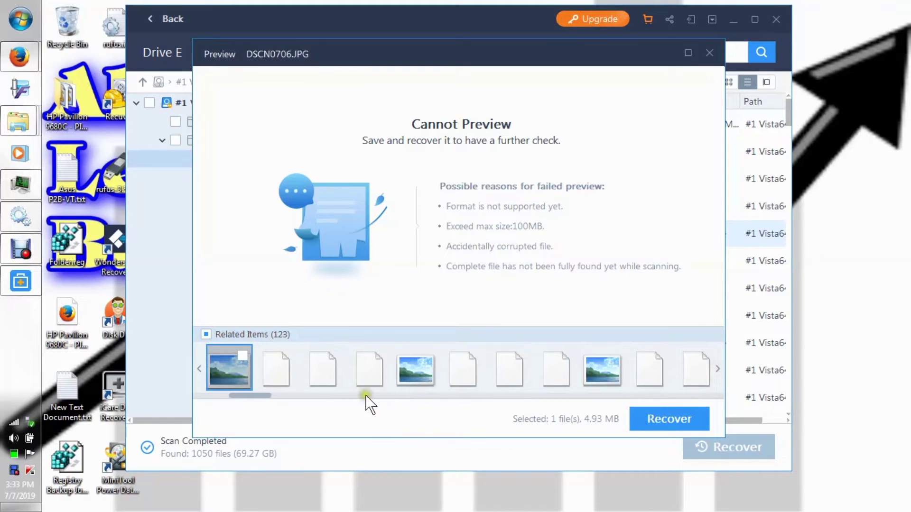
left_click(278, 371)
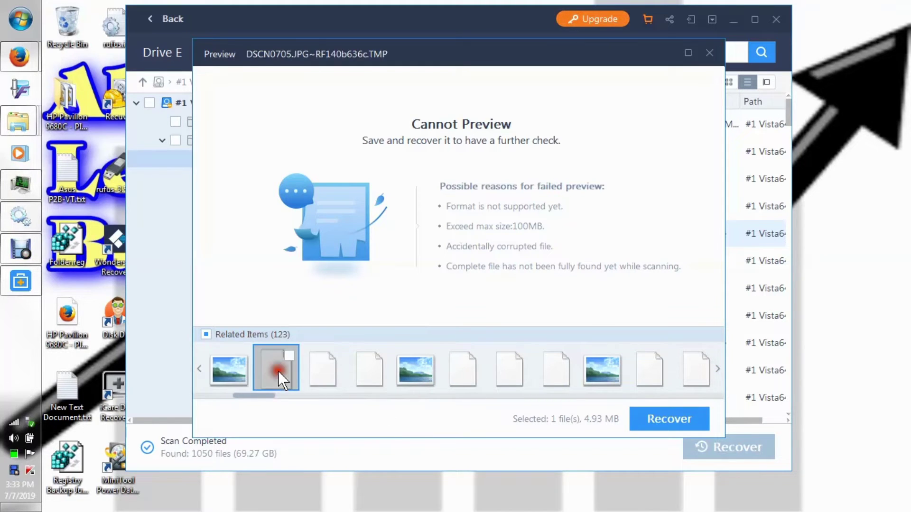
left_click(332, 374)
left_click(362, 375)
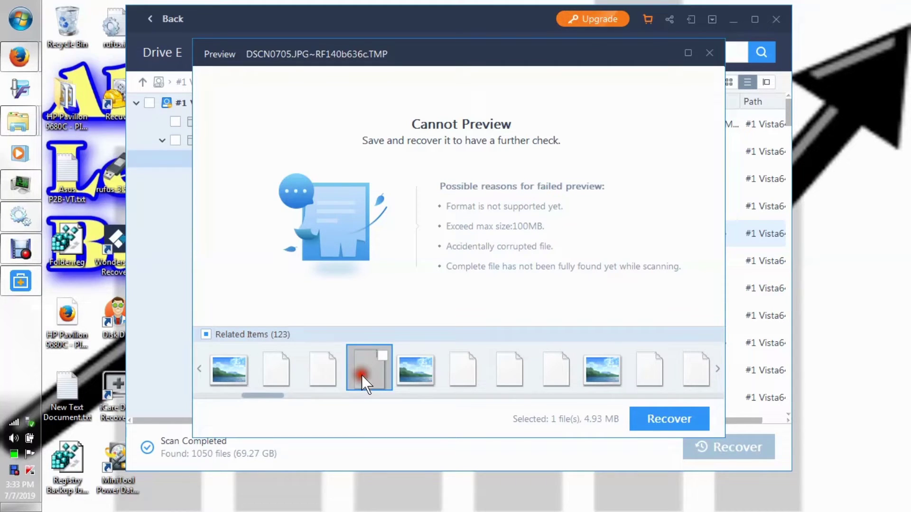
Preview DSCN0705.JPG and the DSCN0703 TMP files that follow it
left_click(425, 374)
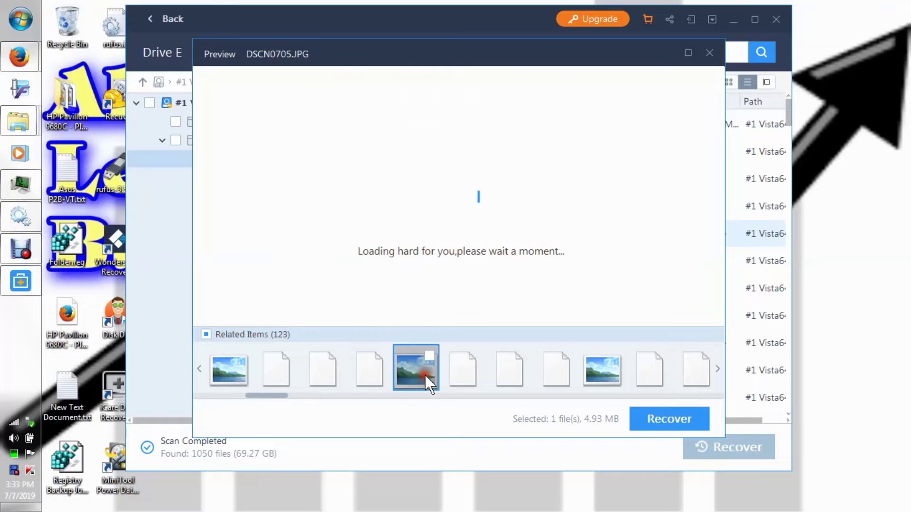
left_click(490, 378)
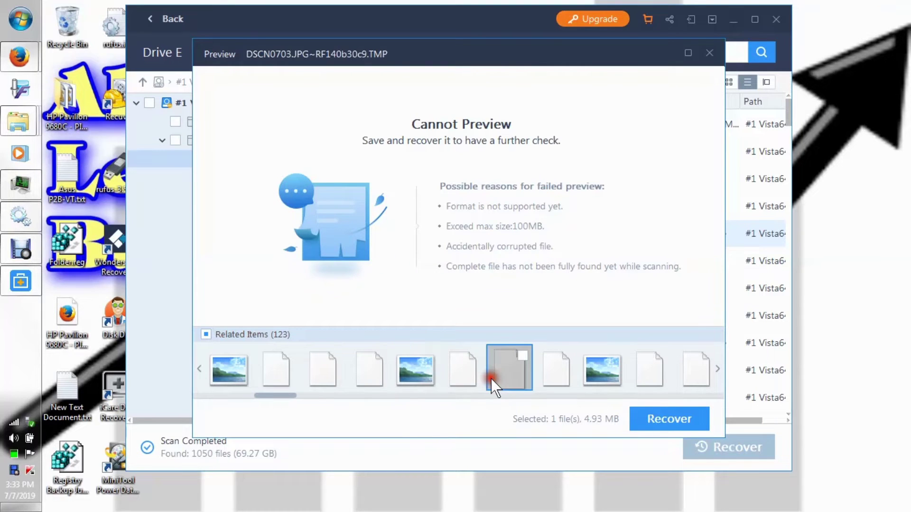
left_click(553, 375)
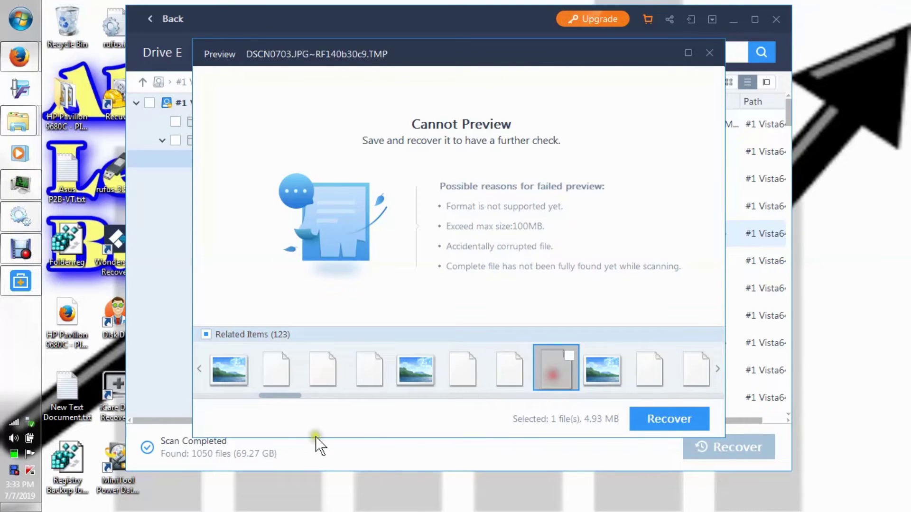
Preview #SCN0724.MOV, the video beside it, and DSCN0697.JPG from the related items
left_click_drag(274, 395, 327, 396)
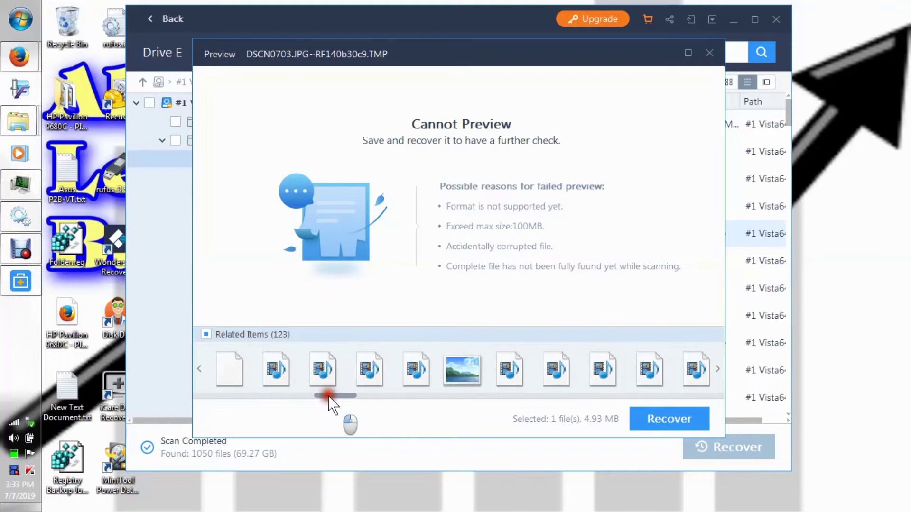
left_click(282, 374)
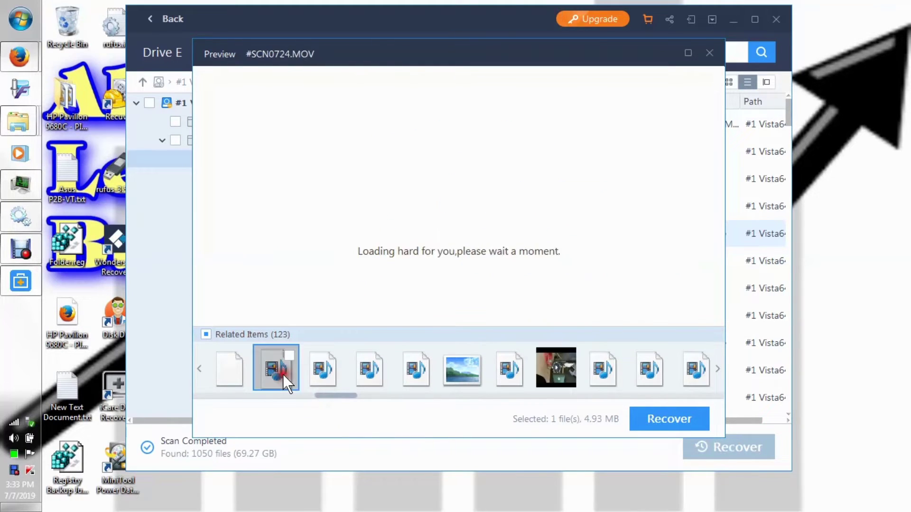
left_click(320, 372)
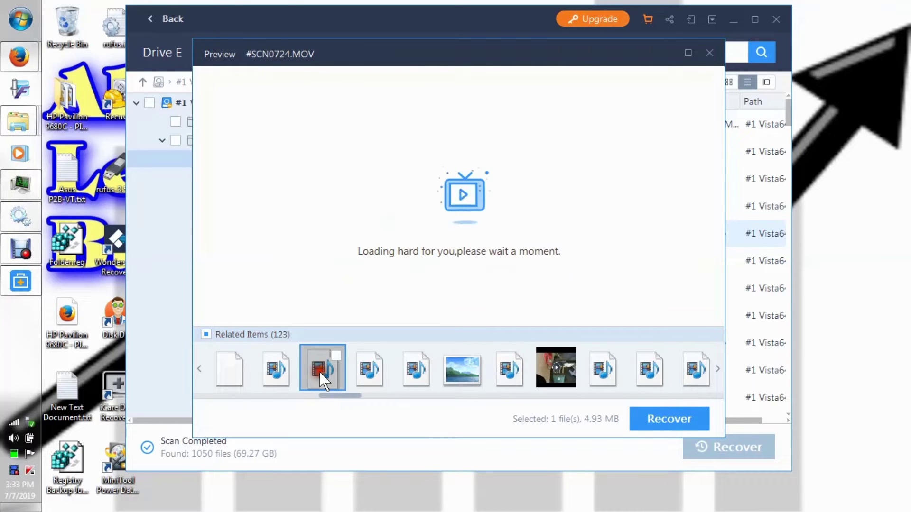
left_click(448, 374)
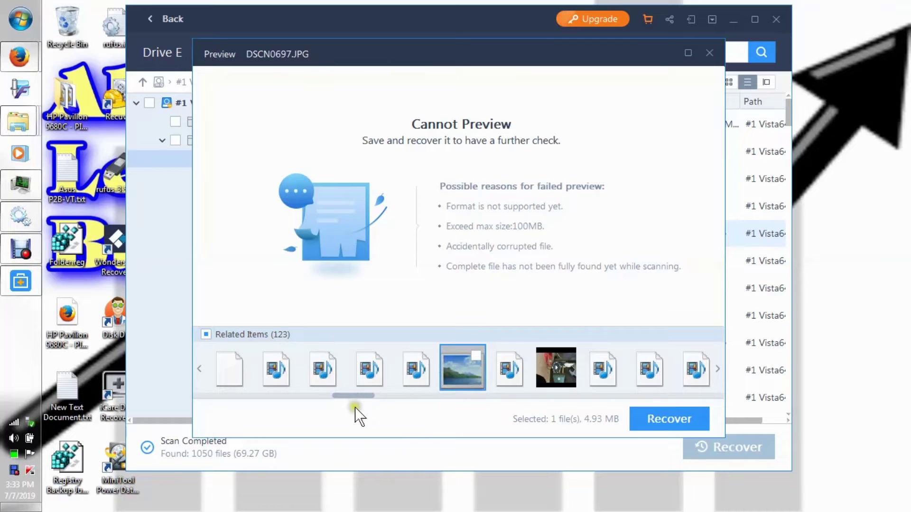
Find #SCN0715.MOV among the related items and play its preview
left_click_drag(357, 396, 368, 401)
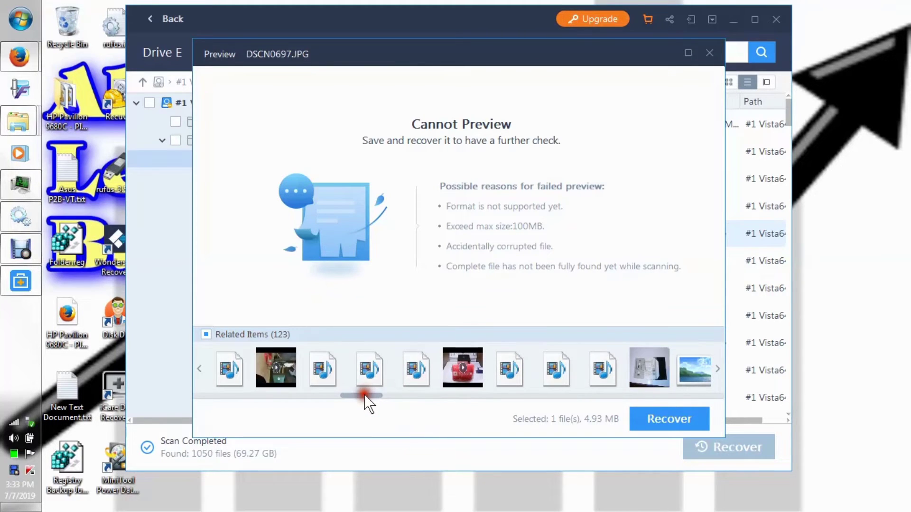
left_click(290, 381)
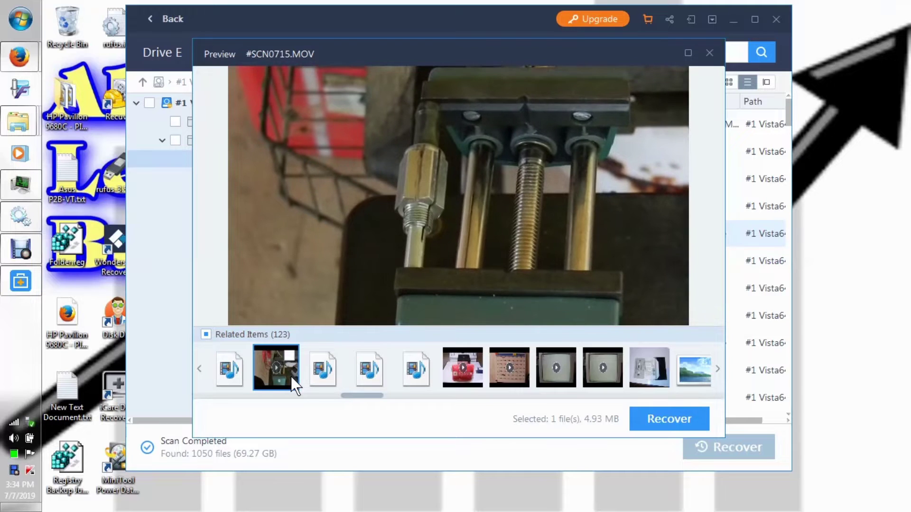
mouse_move(337, 291)
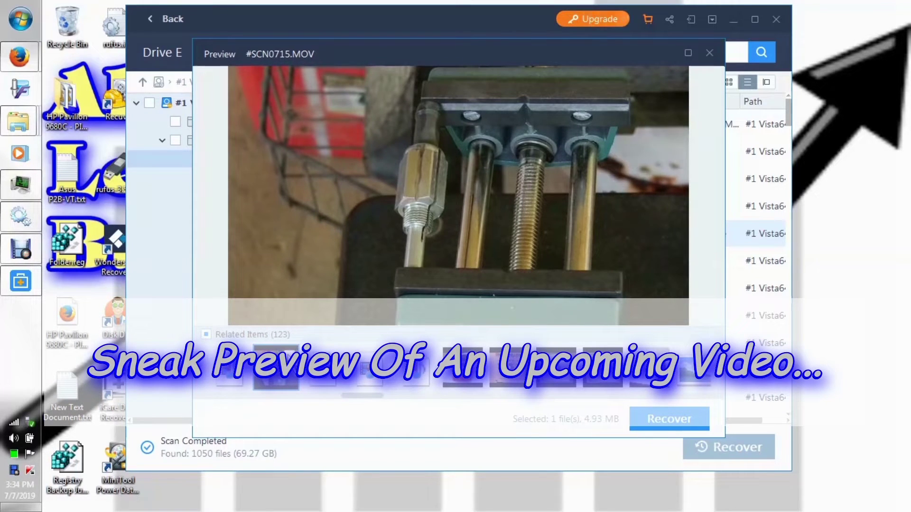
Unmark the first related item and mark only #SCN0715.MOV for recovery
left_click_drag(347, 398, 206, 406)
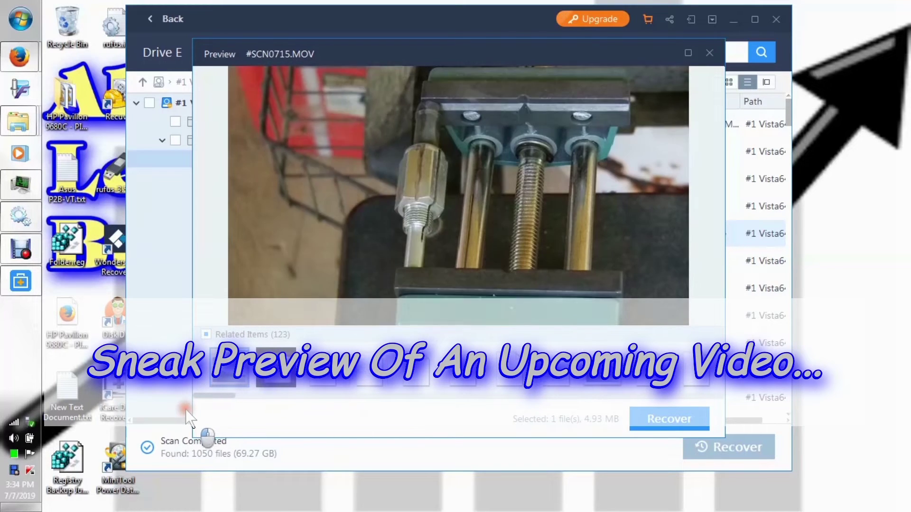
left_click(211, 360)
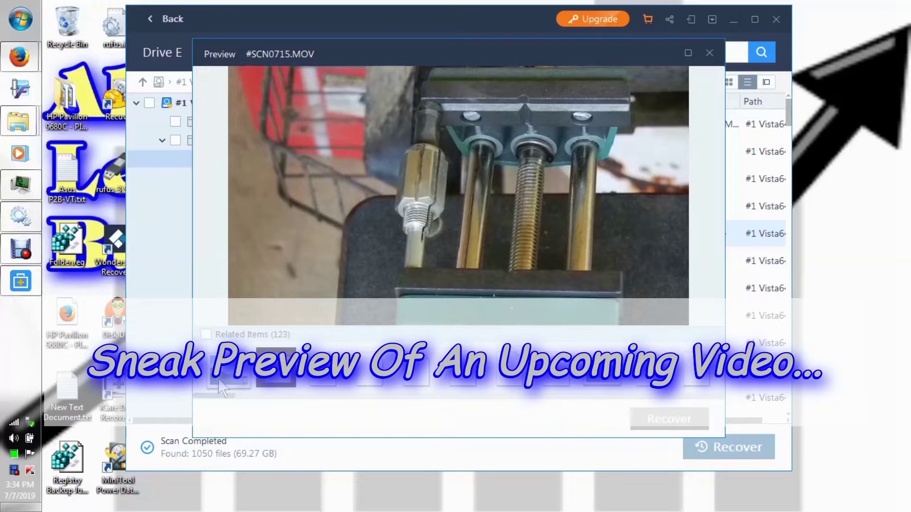
left_click(203, 397)
left_click_drag(204, 398, 350, 403)
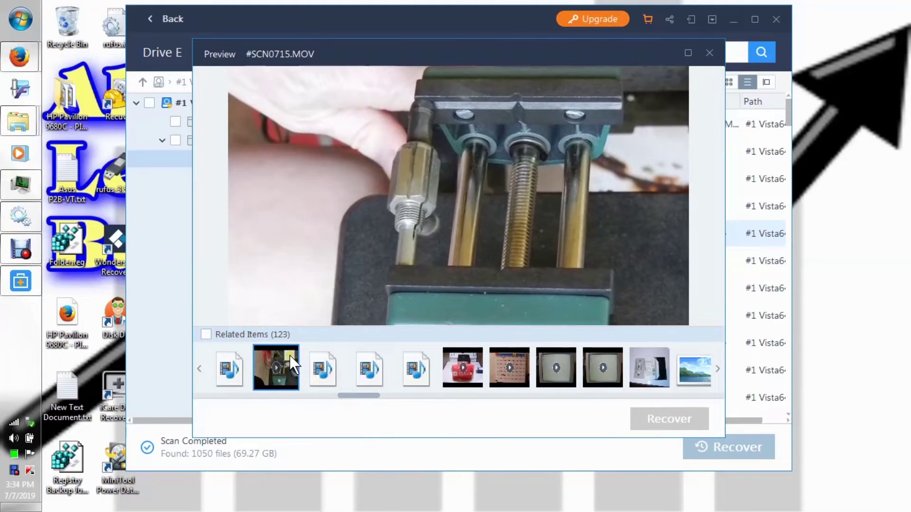
left_click(289, 355)
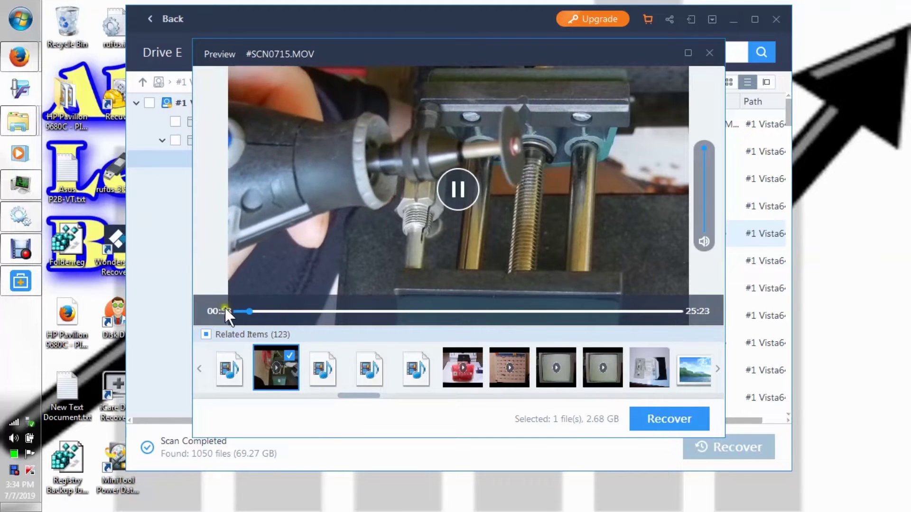
Clear the recovery selection for all related items and pause the #SCN0715.MOV preview
left_click(206, 335)
left_click(206, 335)
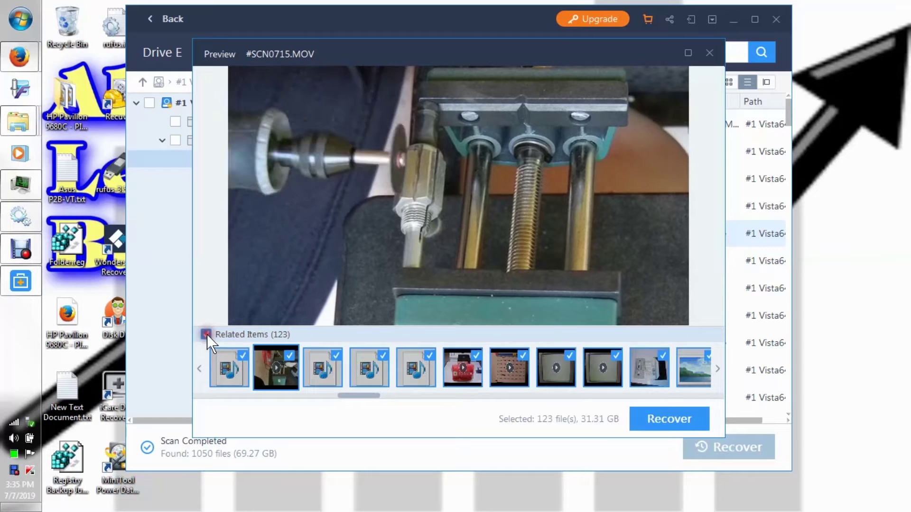
left_click(206, 335)
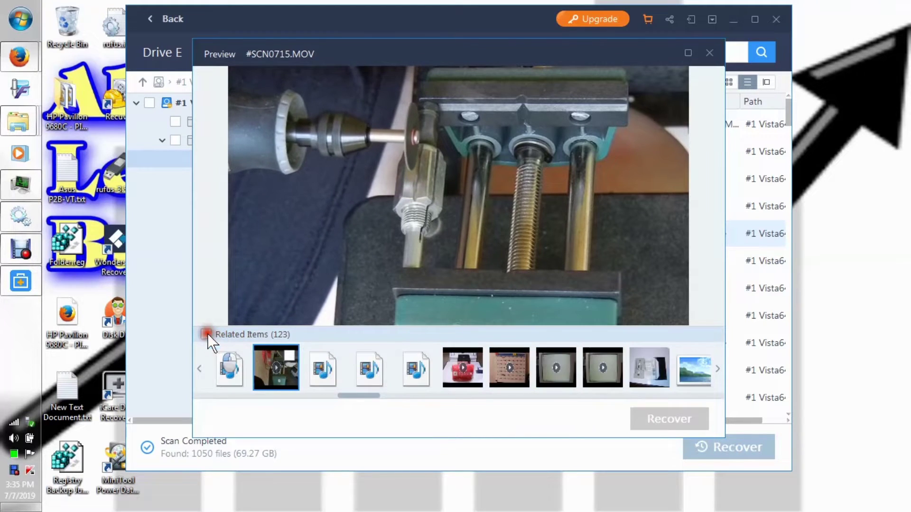
left_click(456, 192)
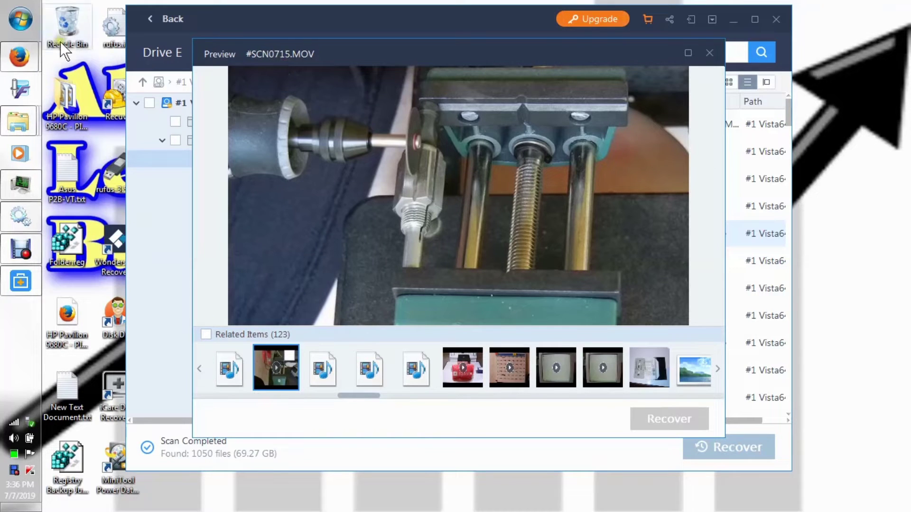
Open the Recovered folder inside New folder on Removable Disk (F:) and play Video at sector 26077312.mov
left_click(16, 18)
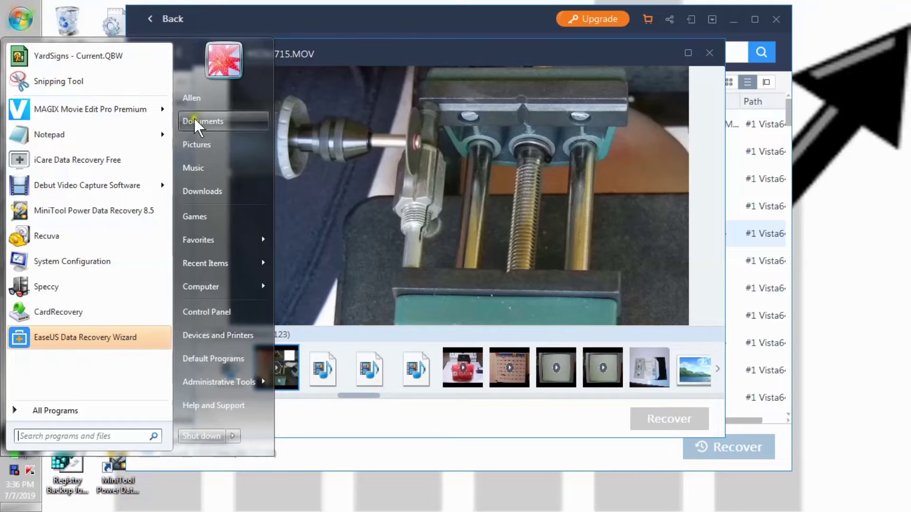
left_click(231, 100)
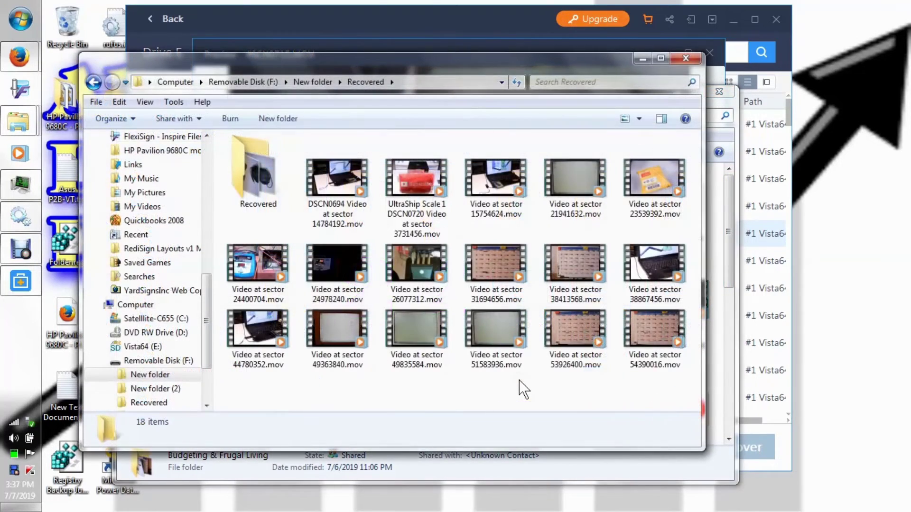
left_click(414, 280)
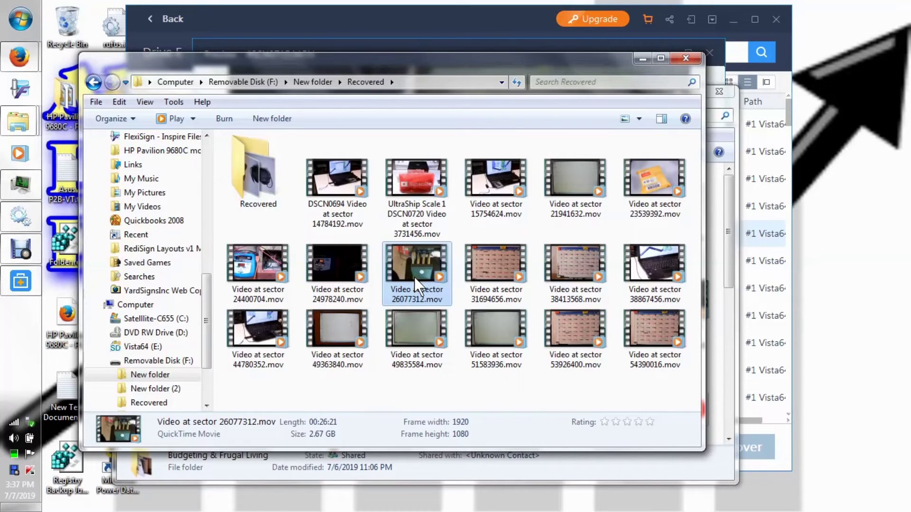
double_click(415, 278)
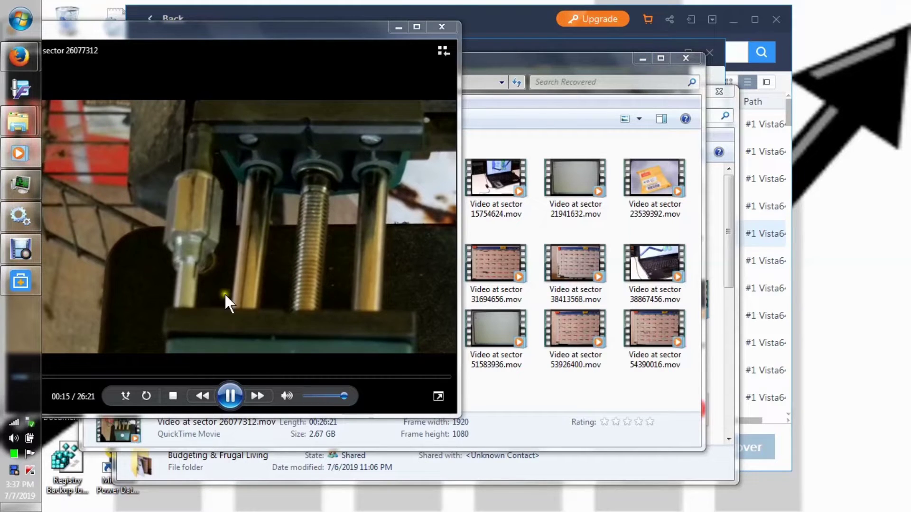
Minimize both folder windows, bring the #SCN0715.MOV preview to the front, and shift it away from the video player
left_click(641, 58)
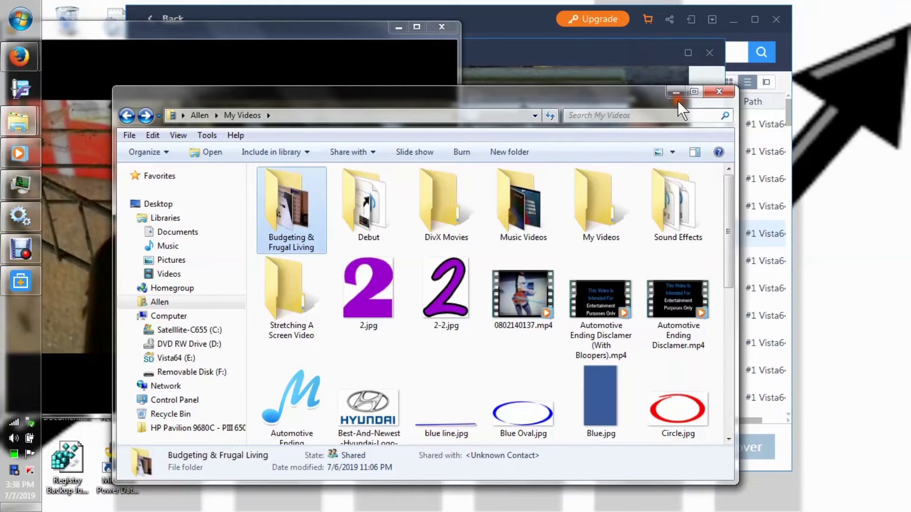
left_click(674, 92)
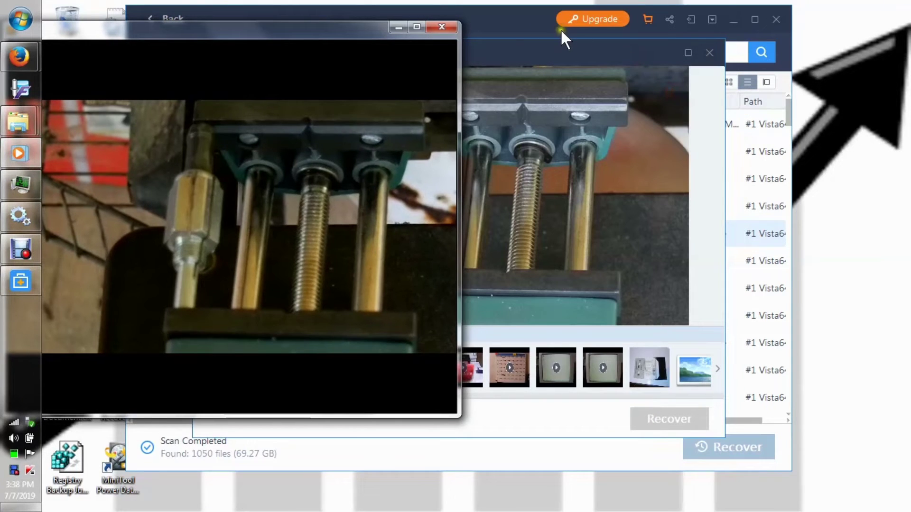
left_click(522, 28)
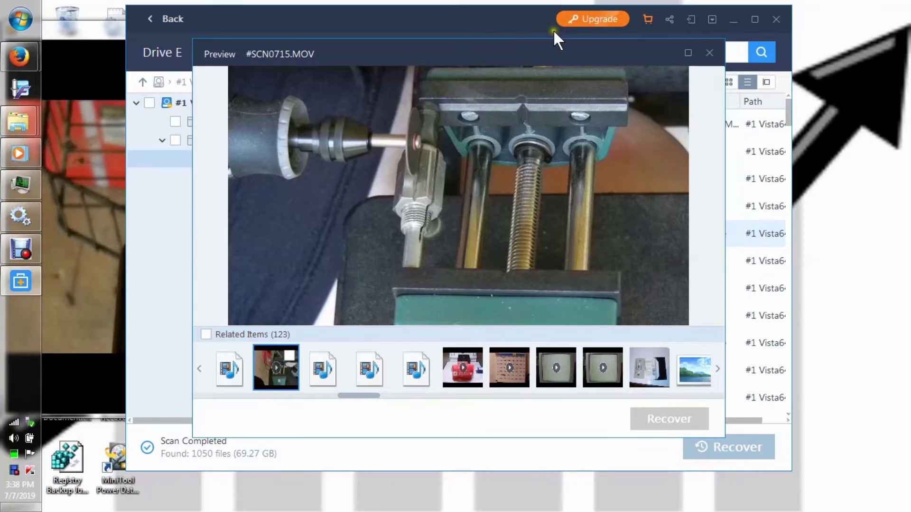
left_click_drag(545, 51, 576, 48)
mouse_move(525, 233)
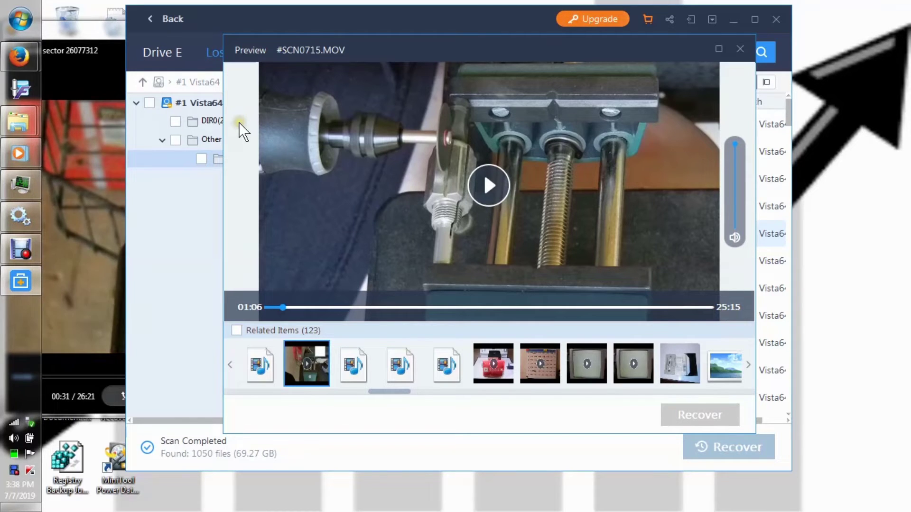
Compare the playing sector 26077312 video with the #SCN0715.MOV preview by alternating between the two windows
left_click(104, 33)
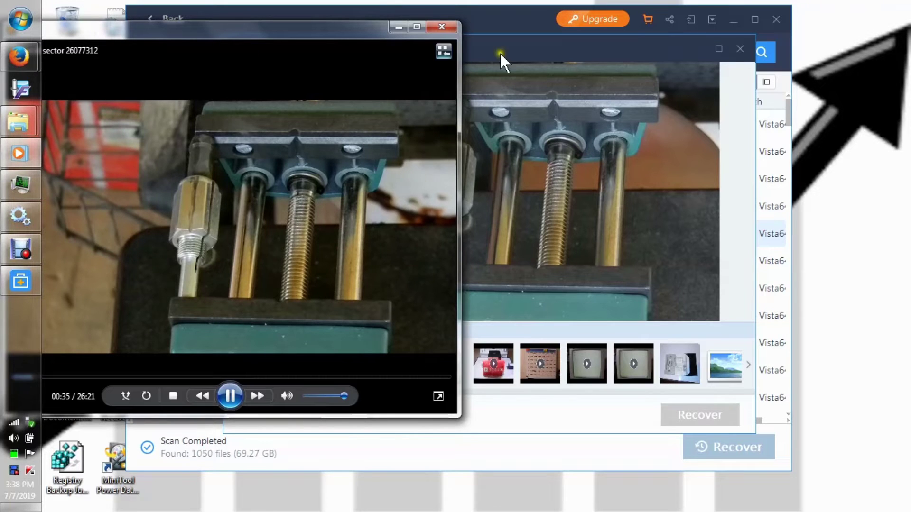
left_click(521, 54)
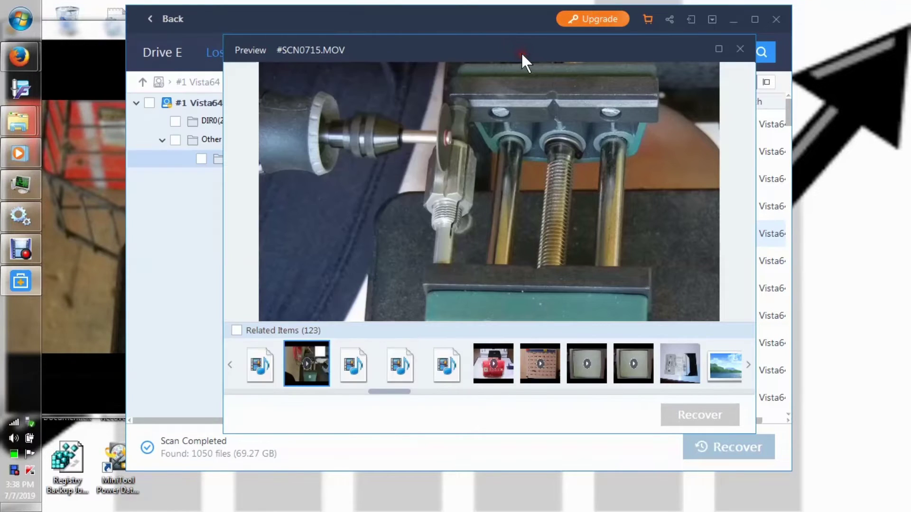
left_click(98, 37)
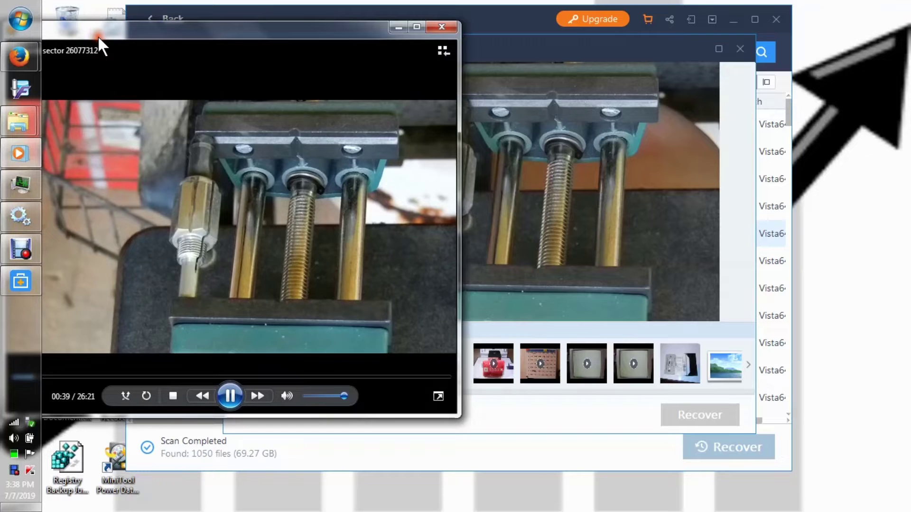
Bring the #SCN0715.MOV preview to the front and restart its playback from the beginning
left_click(513, 53)
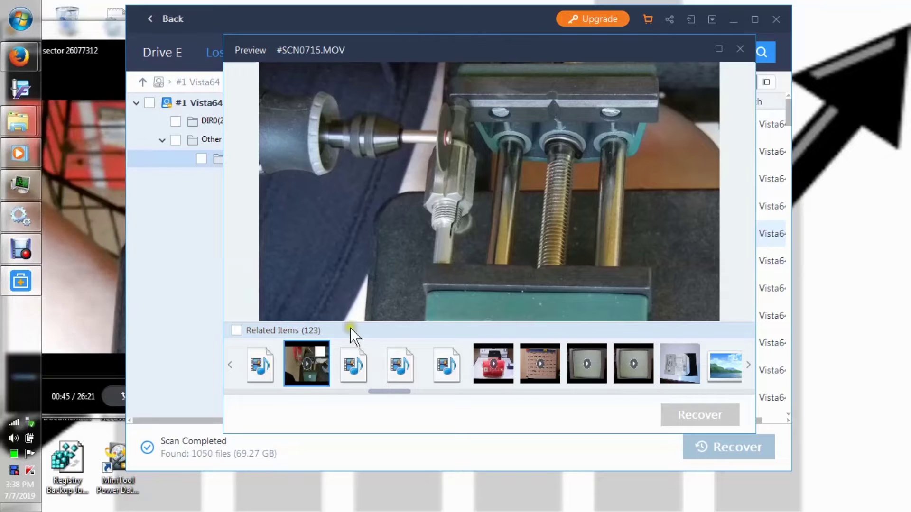
mouse_move(356, 306)
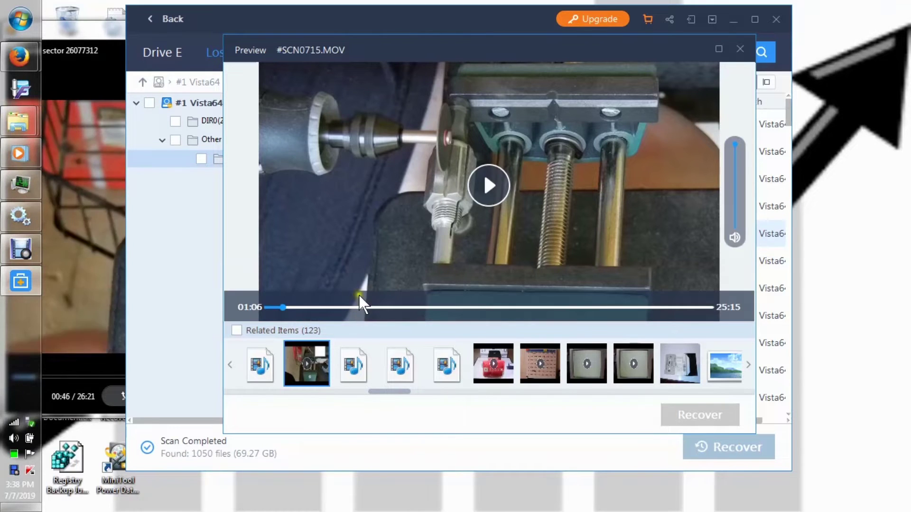
left_click(266, 308)
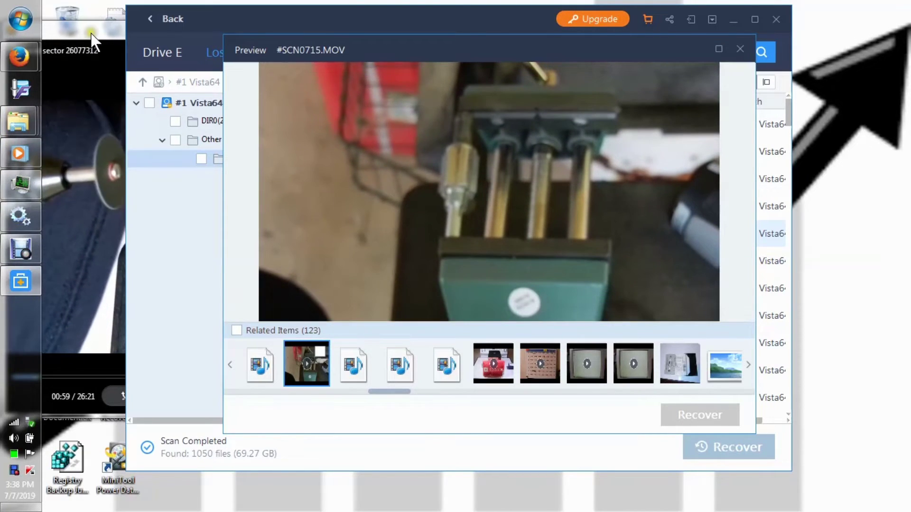
Return to the sector 26077312 video, pause its playback, and close the player window
left_click(91, 34)
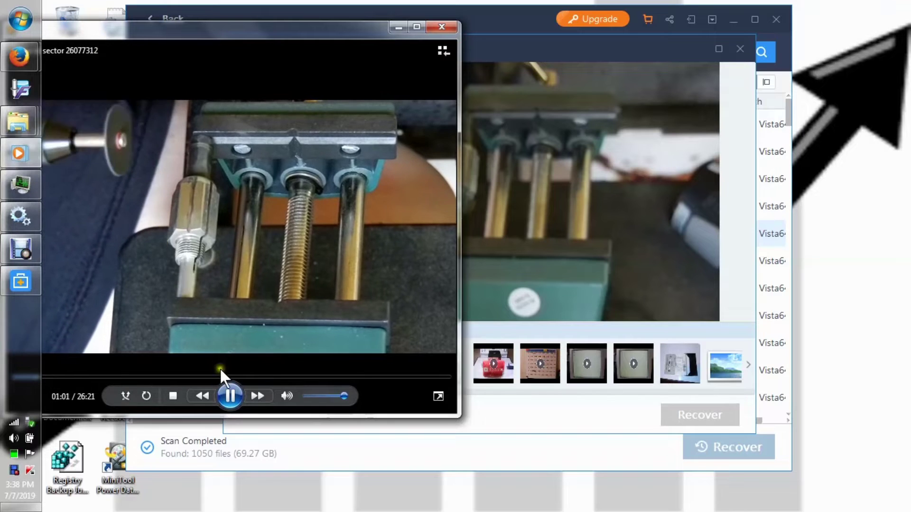
left_click(228, 394)
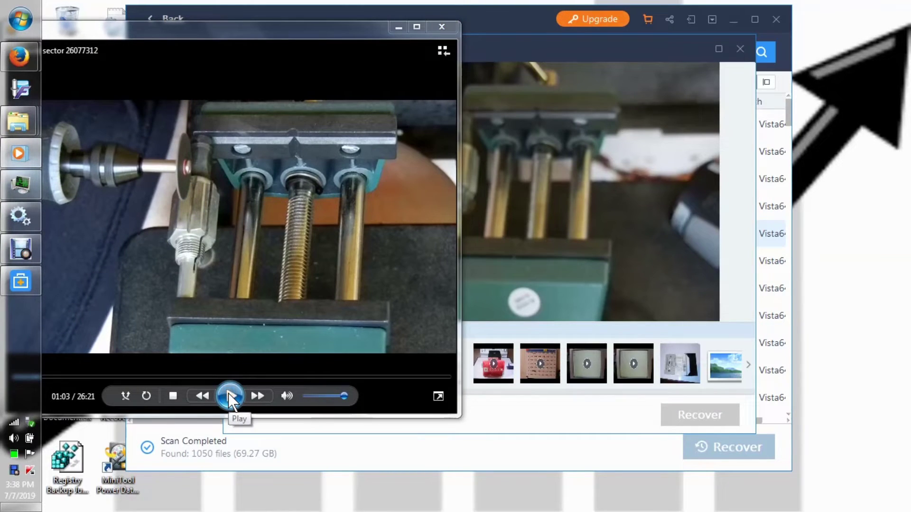
left_click(439, 27)
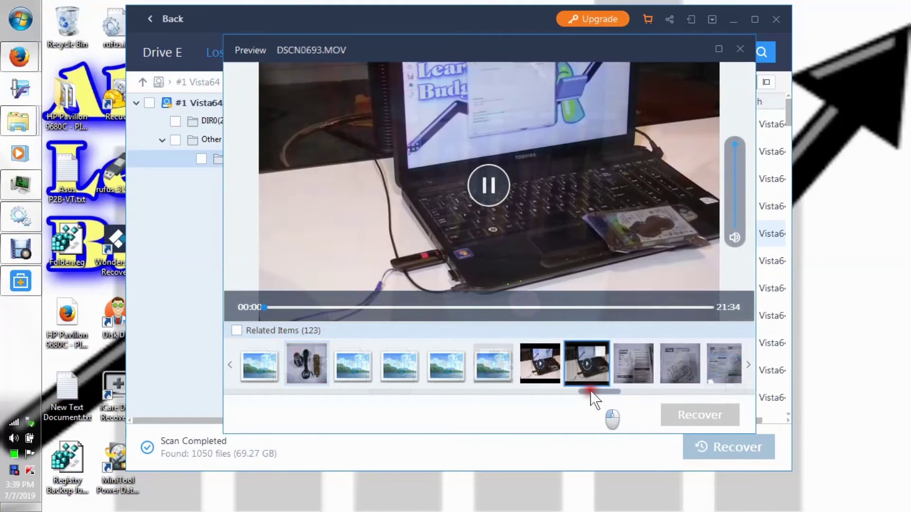
Browse the related items around DSCN0693.MOV with its preview paused
scroll(590, 397, "down", 2)
mouse_move(587, 394)
left_mouse_down()
mouse_move(611, 405)
mouse_move(597, 394)
left_mouse_up()
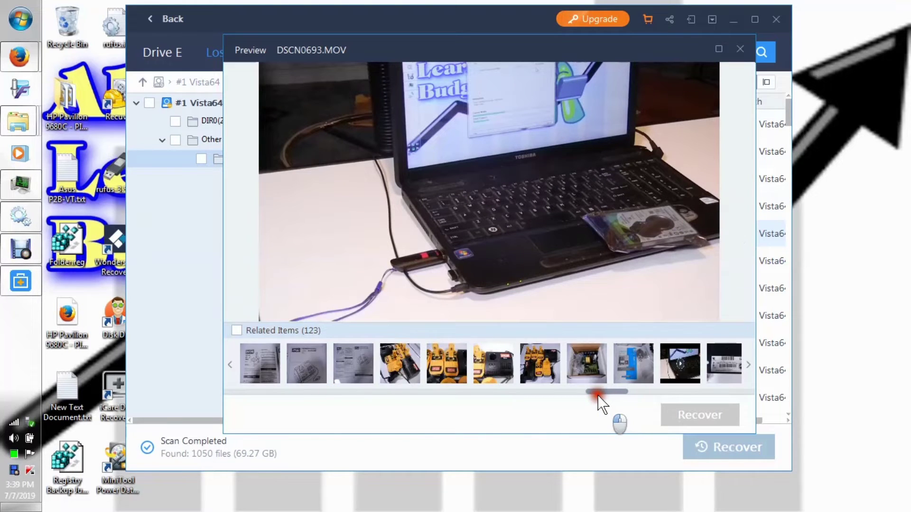
left_click(490, 187)
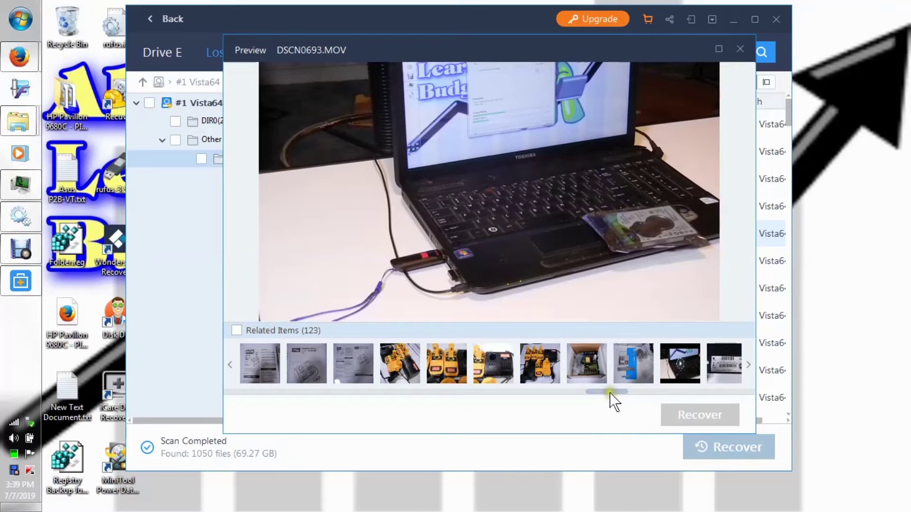
left_click_drag(609, 392, 593, 392)
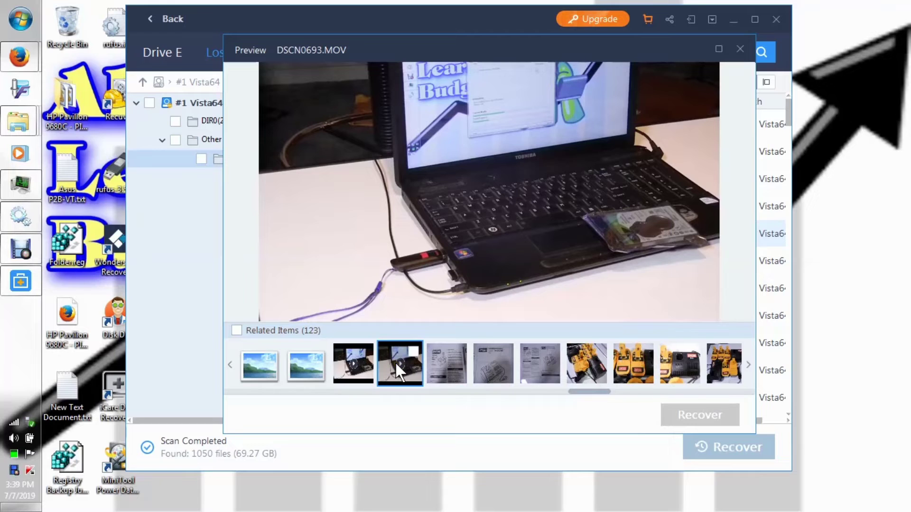
Check the recovery sizes of DSCN0693.MOV and the video just before it by selecting and deselecting each in turn
mouse_move(399, 292)
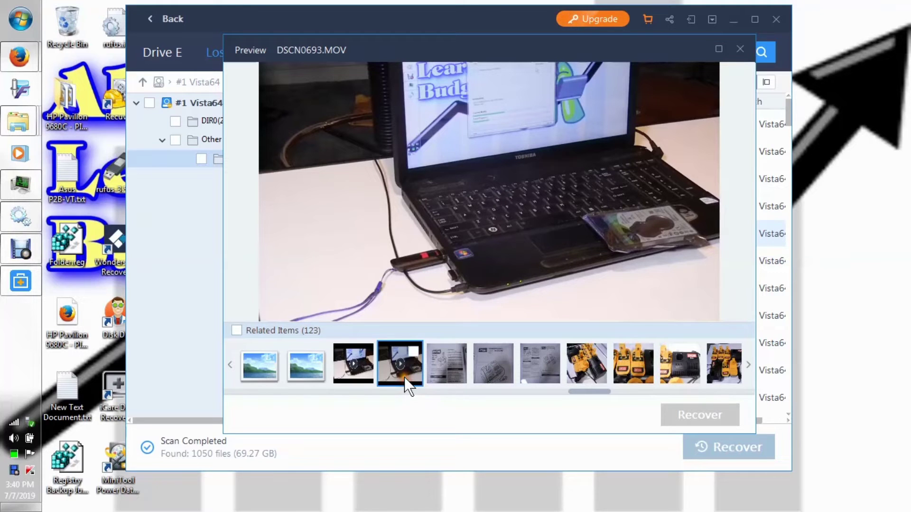
left_click(414, 351)
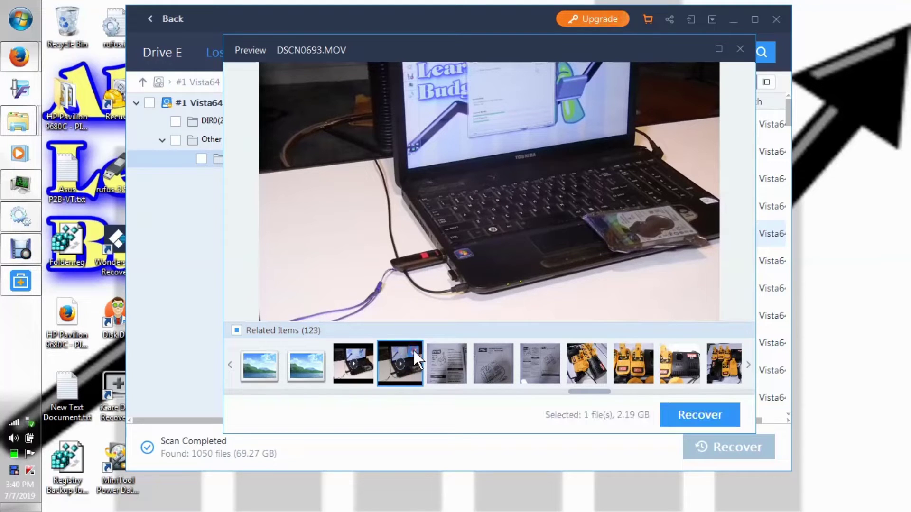
left_click(414, 351)
left_click(370, 351)
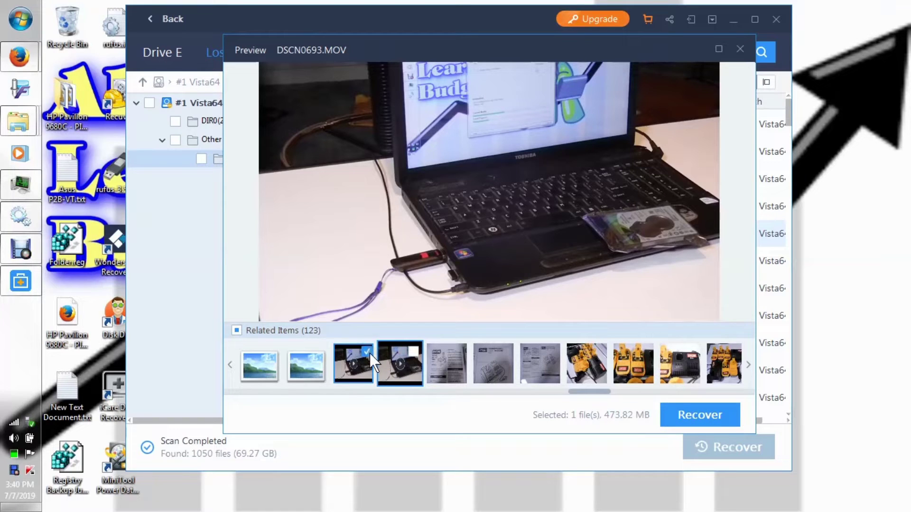
left_click(368, 352)
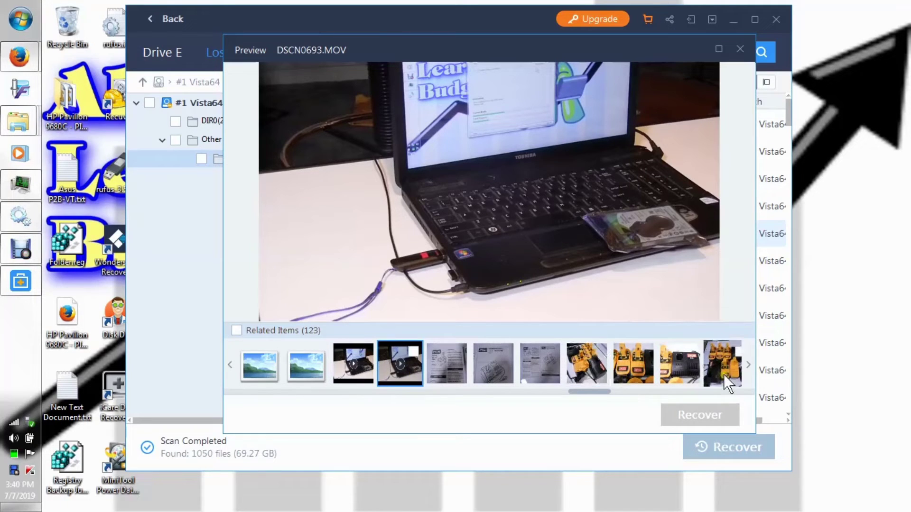
Check the recovery size of the next video further along the related items, after the blue-object photo, and clear its selection
left_click_drag(596, 392, 622, 392)
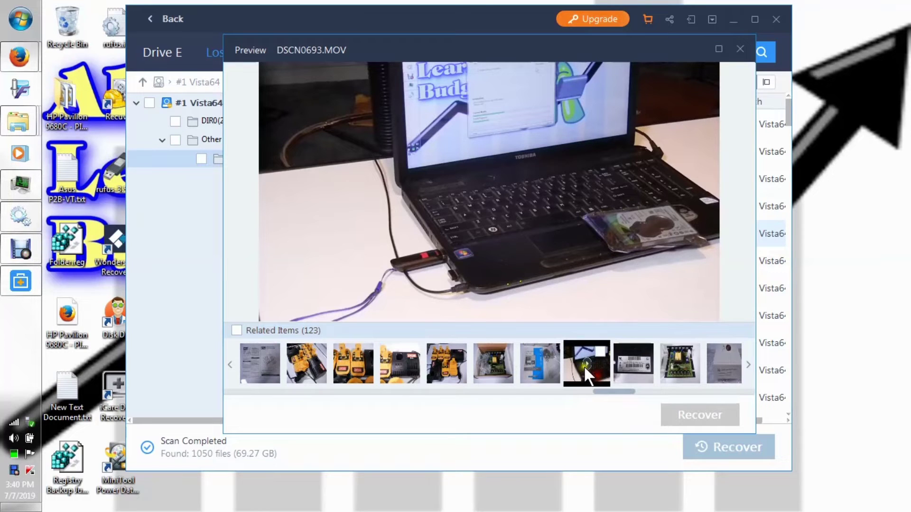
left_click(600, 351)
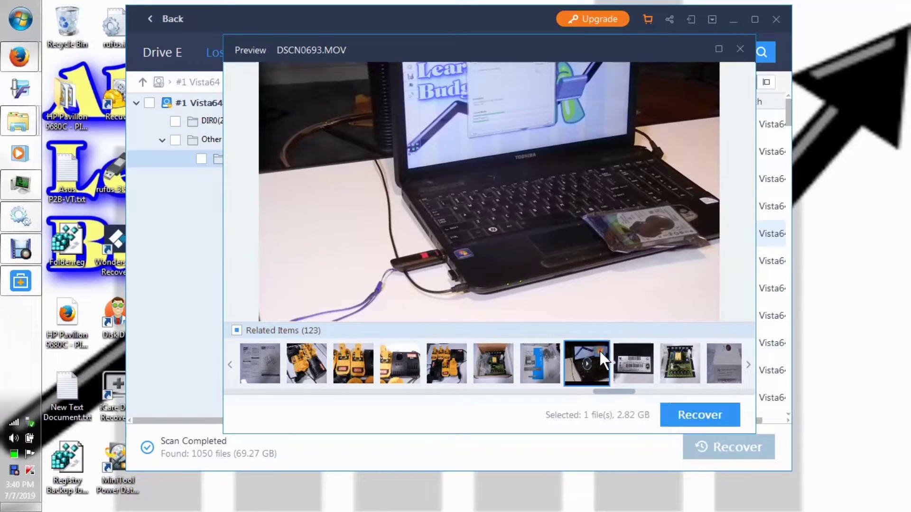
left_click(600, 350)
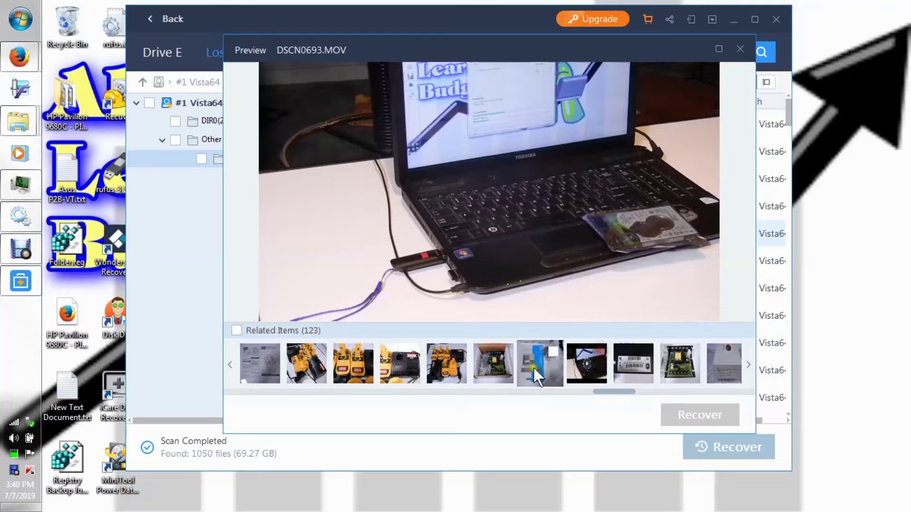
Browse the related items and preview the cassette tape photo DSCN0701.JPG
left_click(595, 392)
left_click_drag(595, 392, 660, 394)
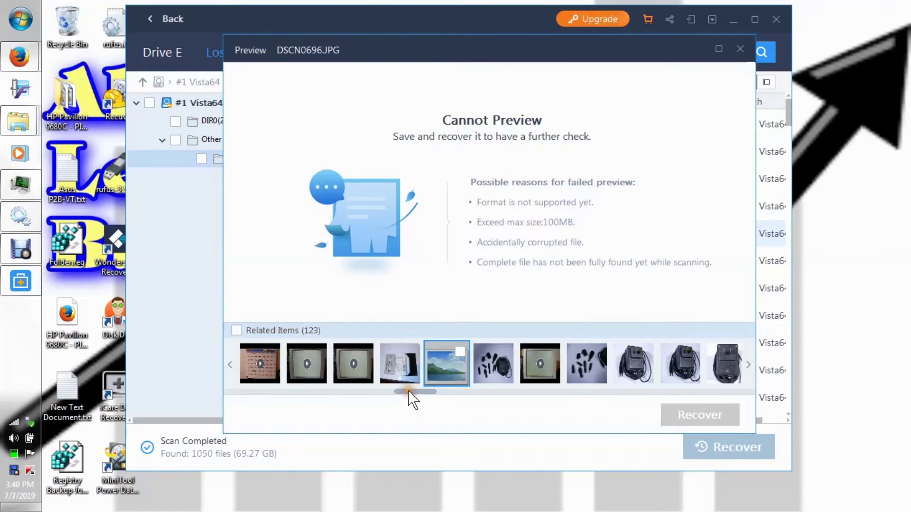
left_click(413, 365)
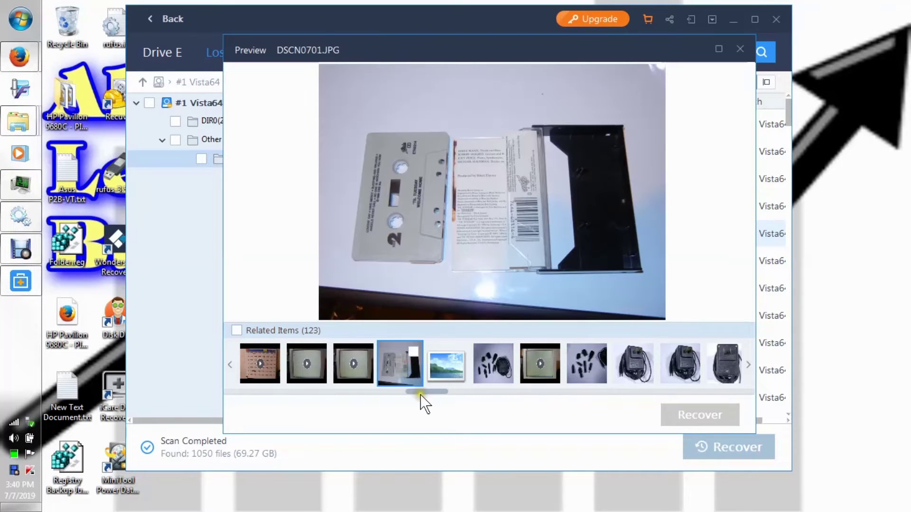
Preview #SCN0720.MOV and check its recovery size by selecting and deselecting it
left_click_drag(423, 391, 399, 392)
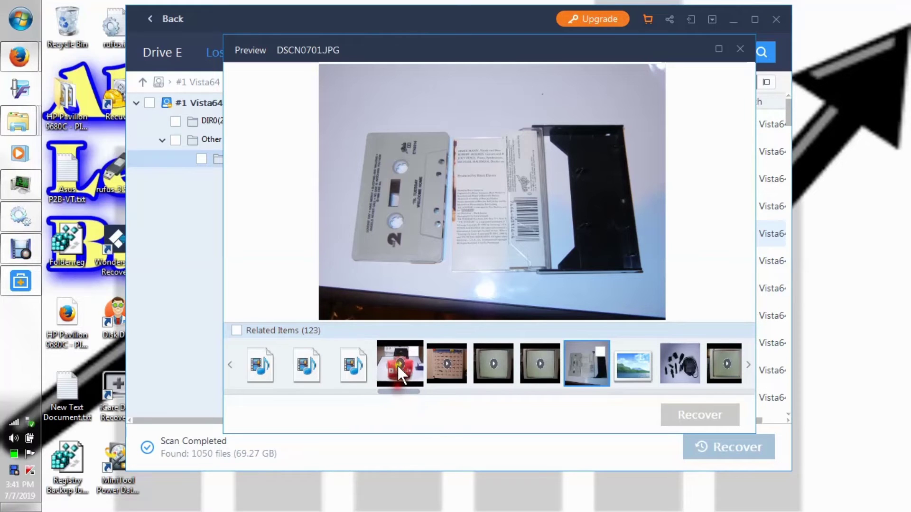
left_click(397, 371)
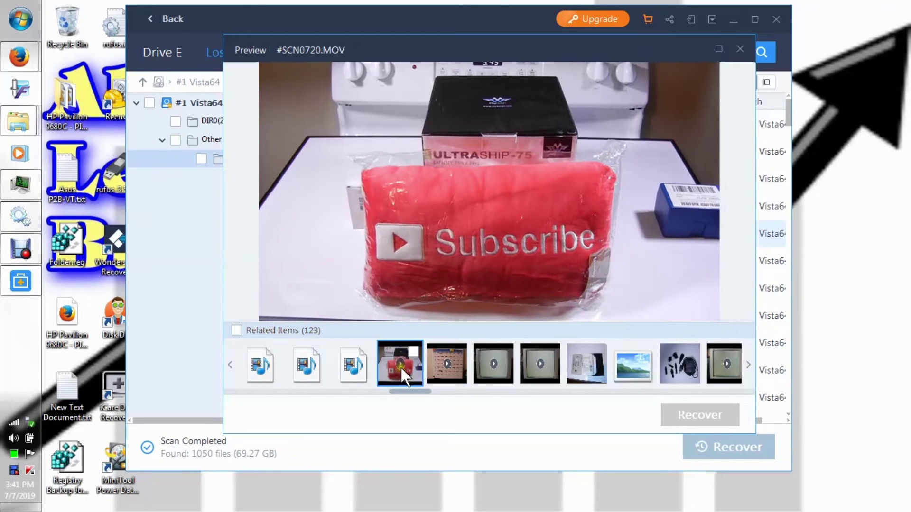
left_click(411, 353)
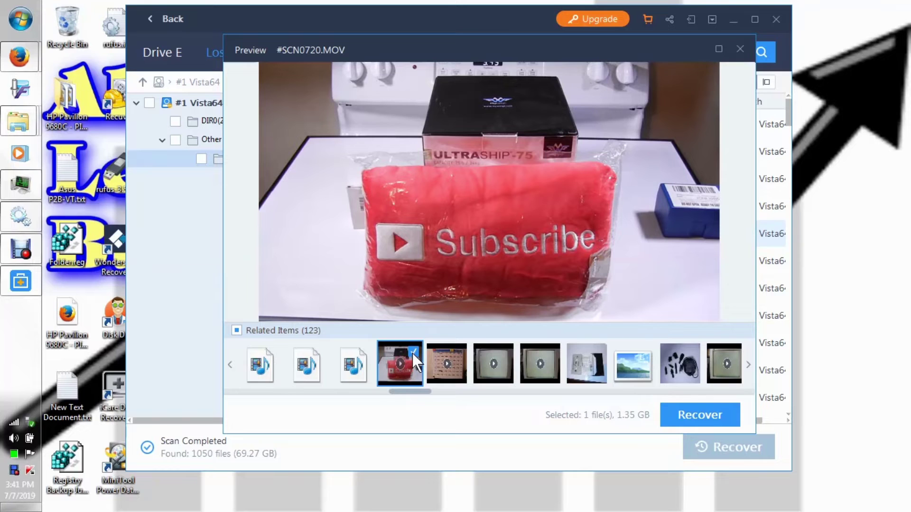
left_click(412, 354)
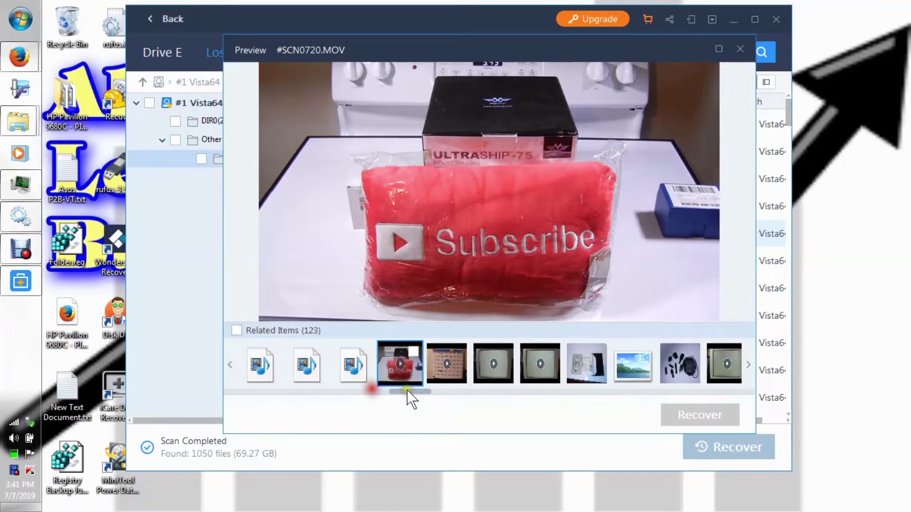
Check the recovery size of #SCN0715.MOV, clear its selection, and close the preview window after browsing the remaining related items
left_click_drag(401, 390, 380, 391)
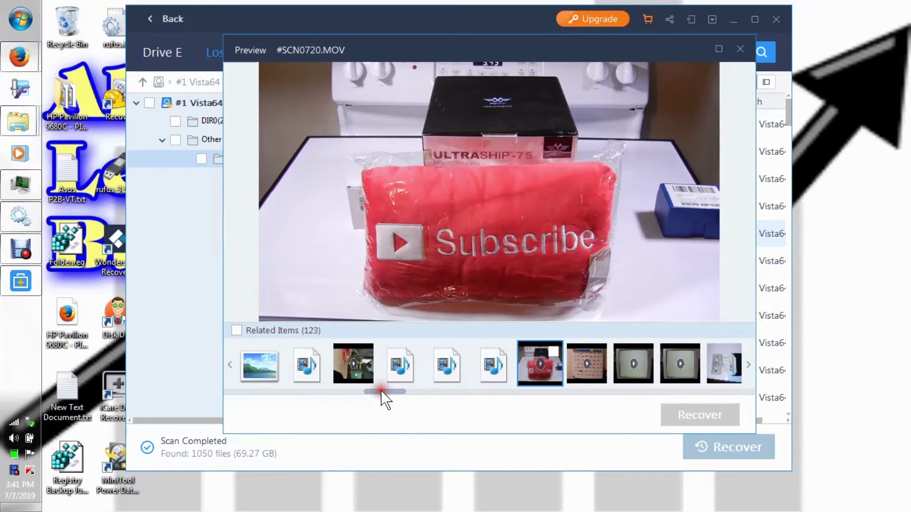
left_click(362, 352)
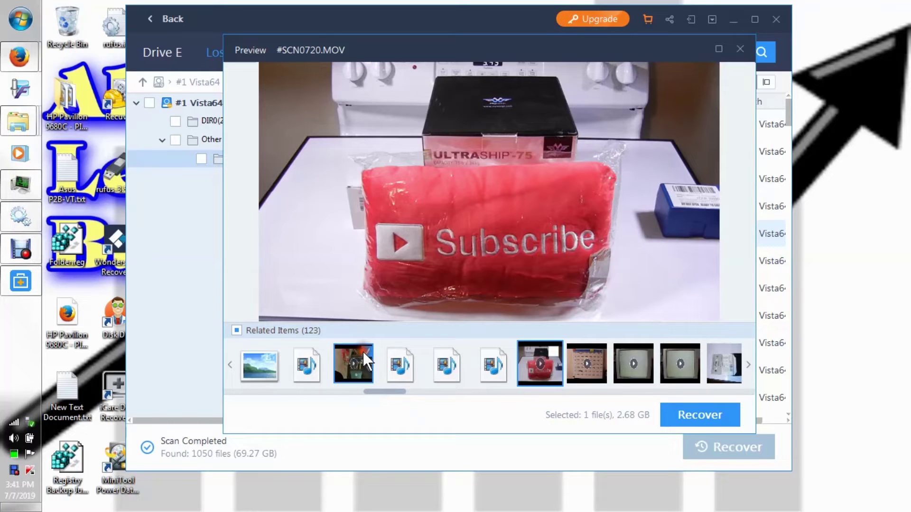
left_click(363, 352)
left_click_drag(378, 391, 730, 401)
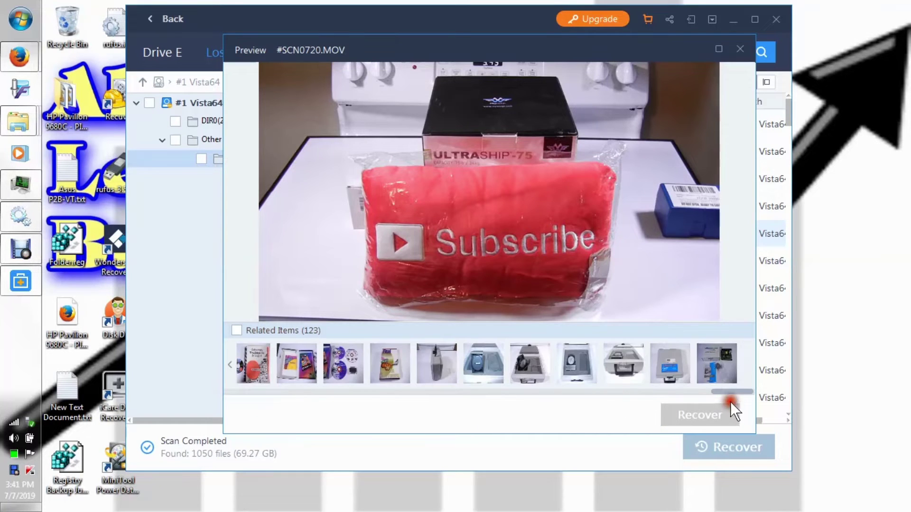
left_click(740, 50)
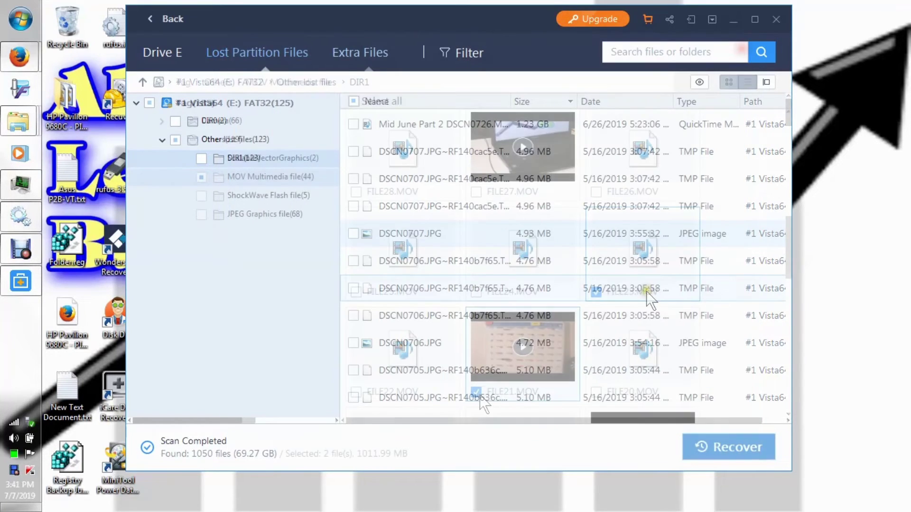
Deselect FILE23.MOV, recover only FILE21.MOV to Removable Disk (F:), and dismiss the Pro upgrade offer
left_click(596, 292)
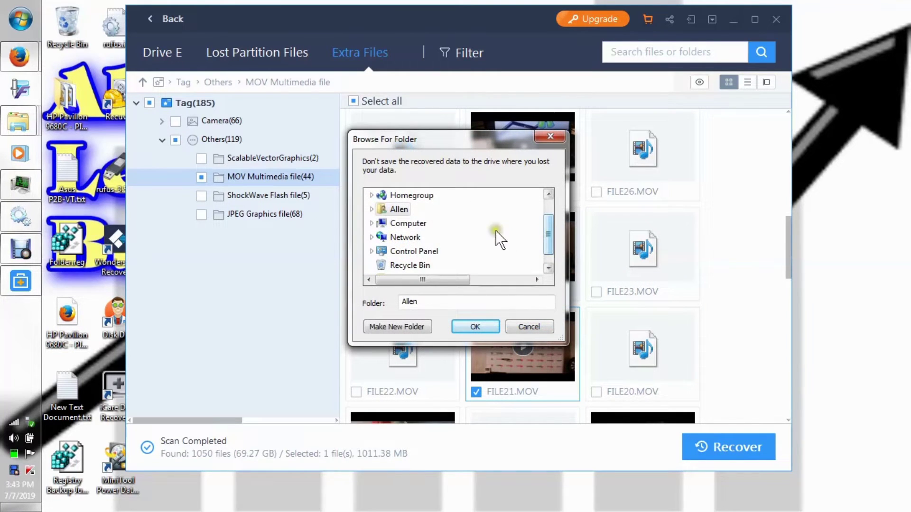
left_click(371, 224)
left_click(427, 266)
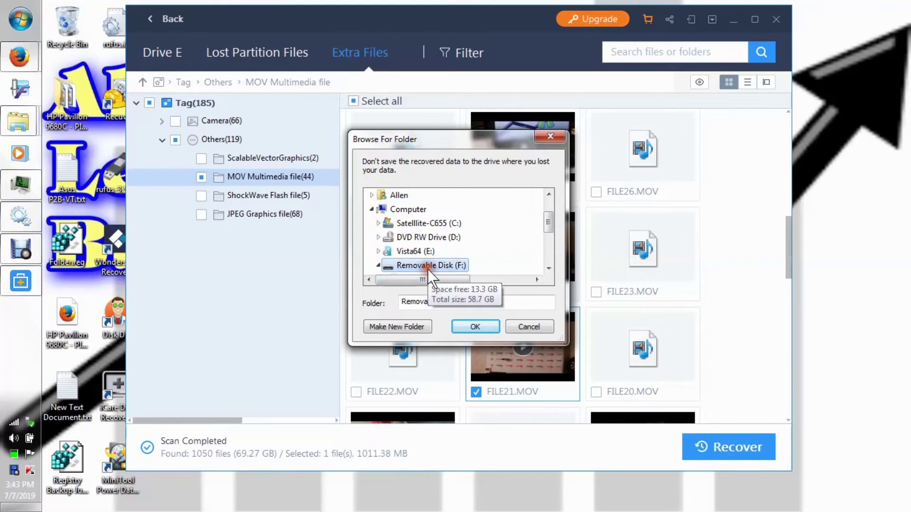
left_click(474, 328)
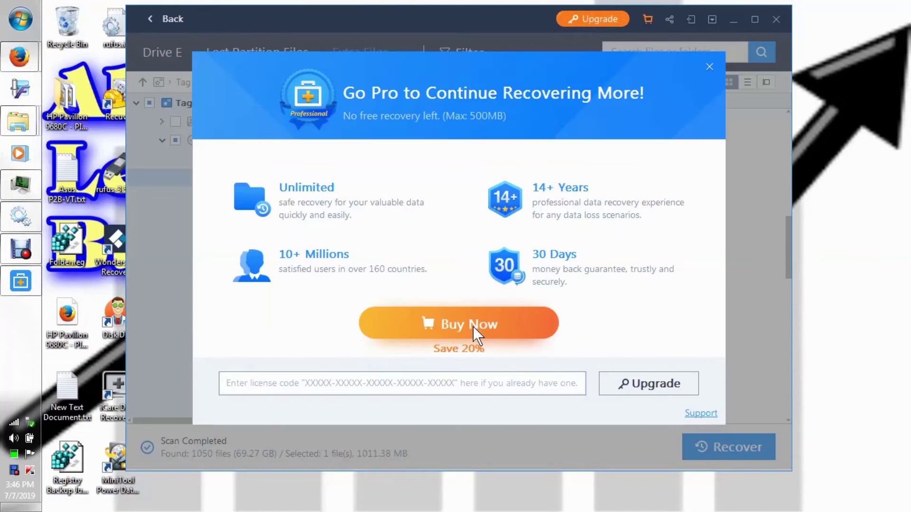
left_click(712, 64)
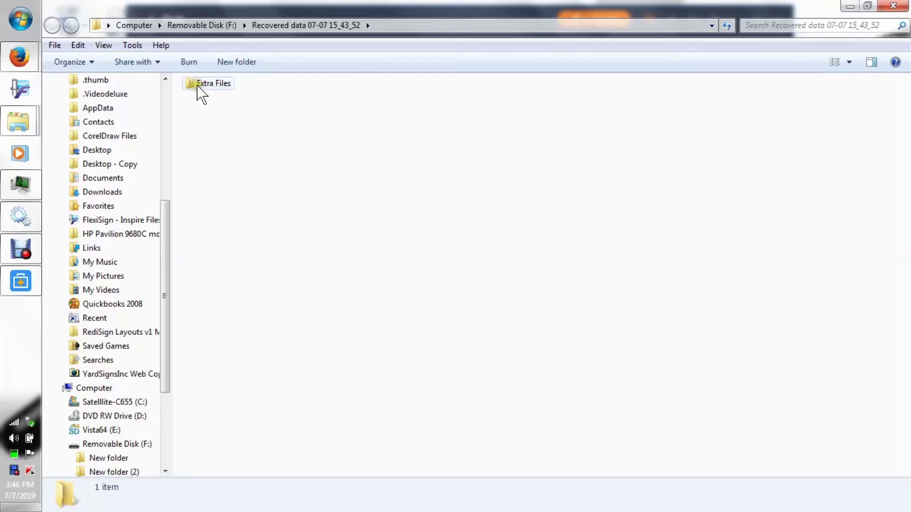
Reduce the recovered data window, open Extra Files > Tag > Others > MOV Multimedia file, and select FILE21.MOV
left_click(867, 6)
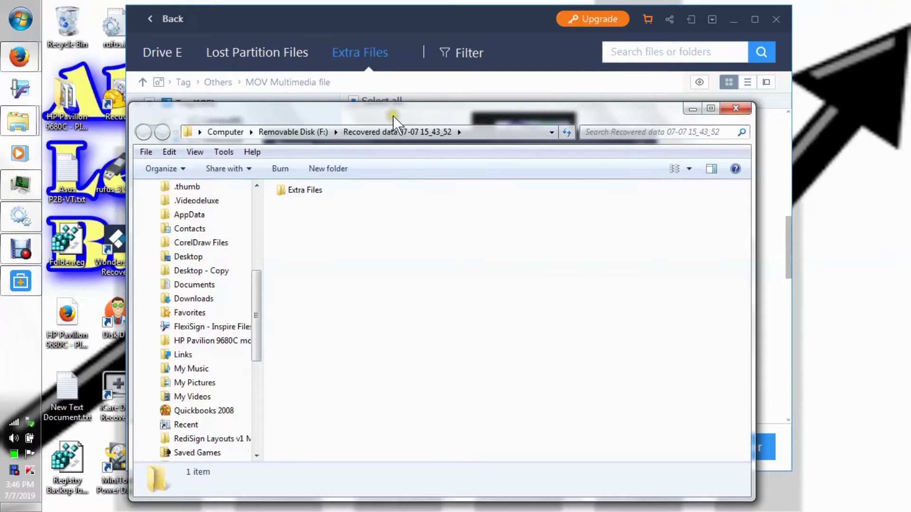
left_click_drag(393, 116, 403, 83)
double_click(306, 159)
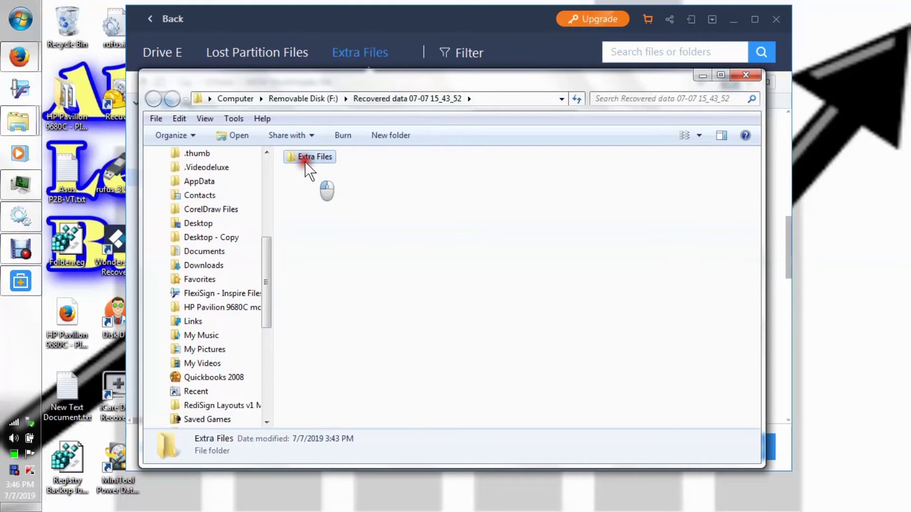
double_click(305, 162)
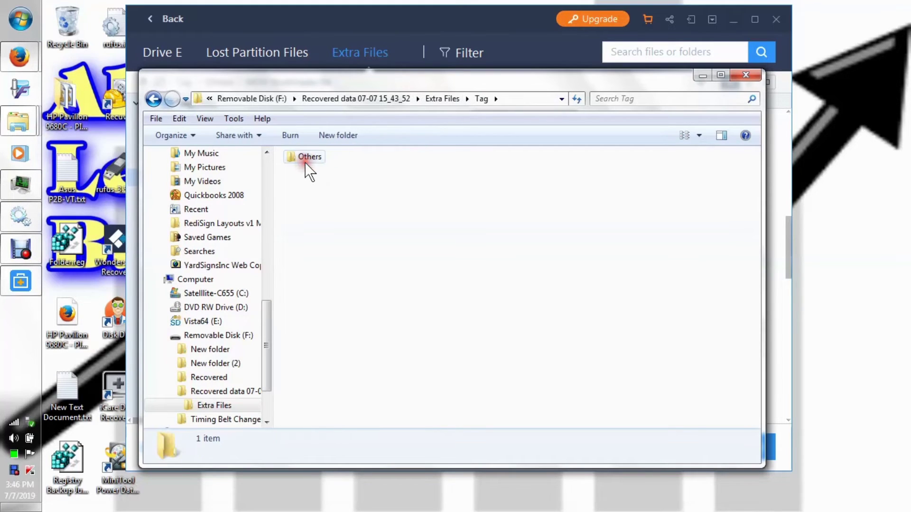
double_click(305, 163)
double_click(305, 162)
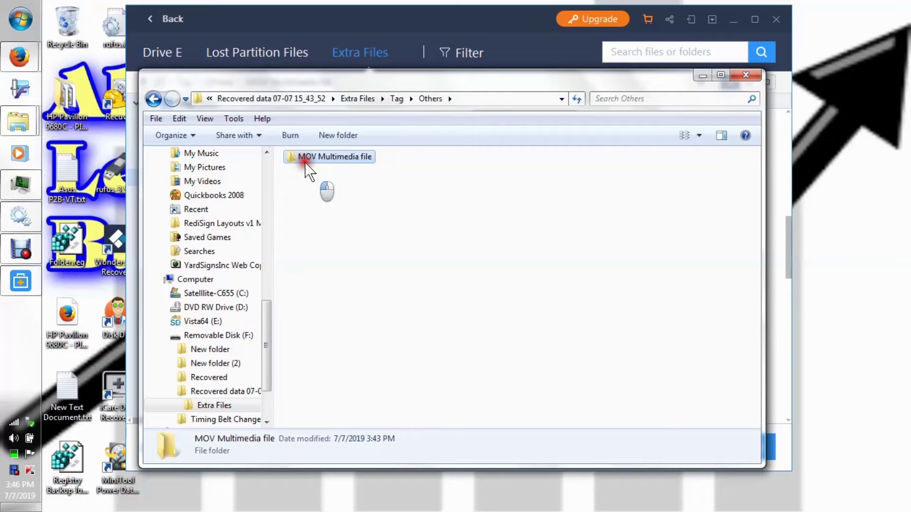
left_click(323, 156)
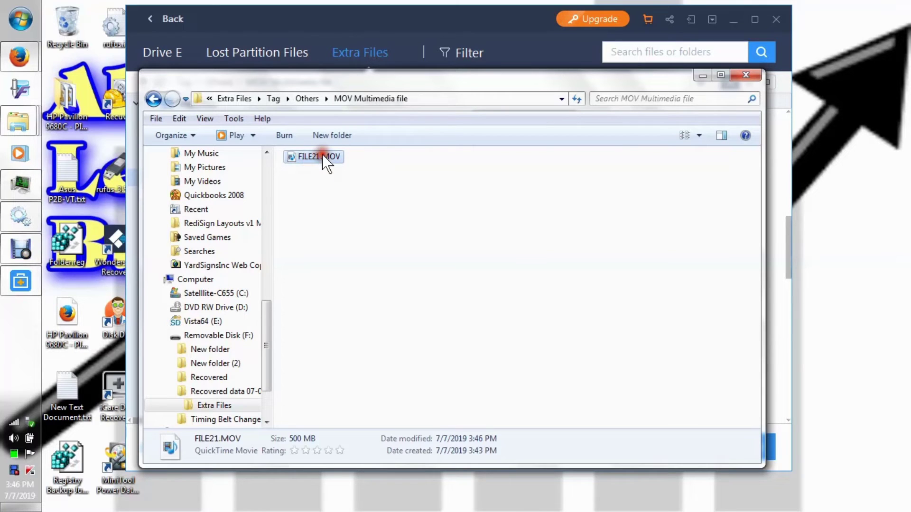
Enlarge the file icons in the MOV Multimedia file folder and try to play FILE21.MOV in Windows Media Player
left_click(699, 138)
left_click_drag(705, 146, 707, 68)
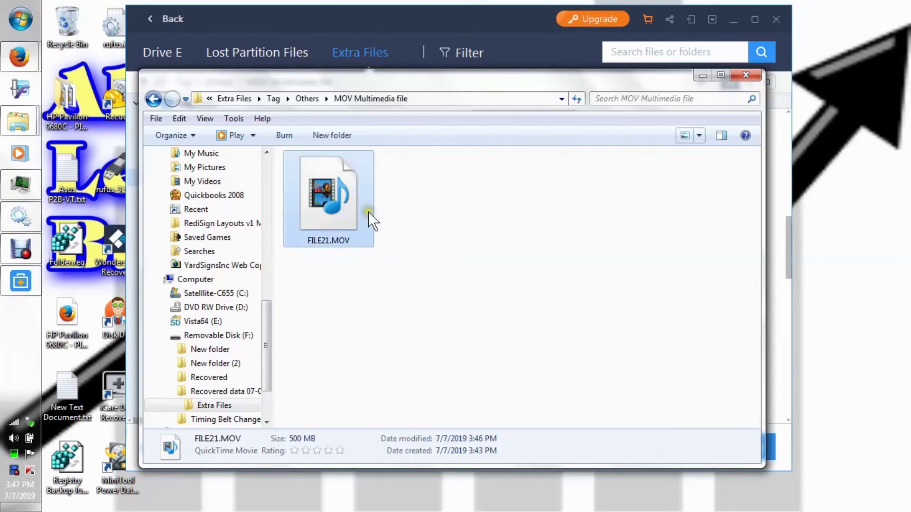
double_click(331, 212)
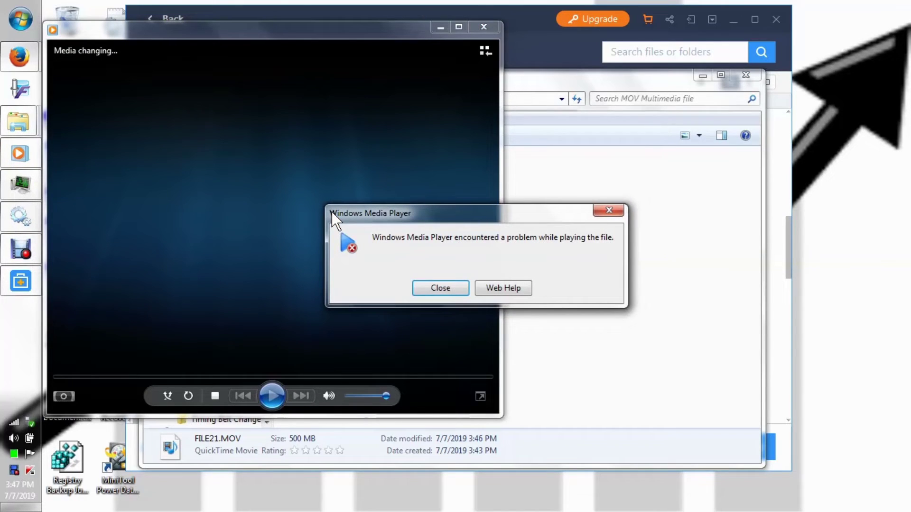
left_click(431, 285)
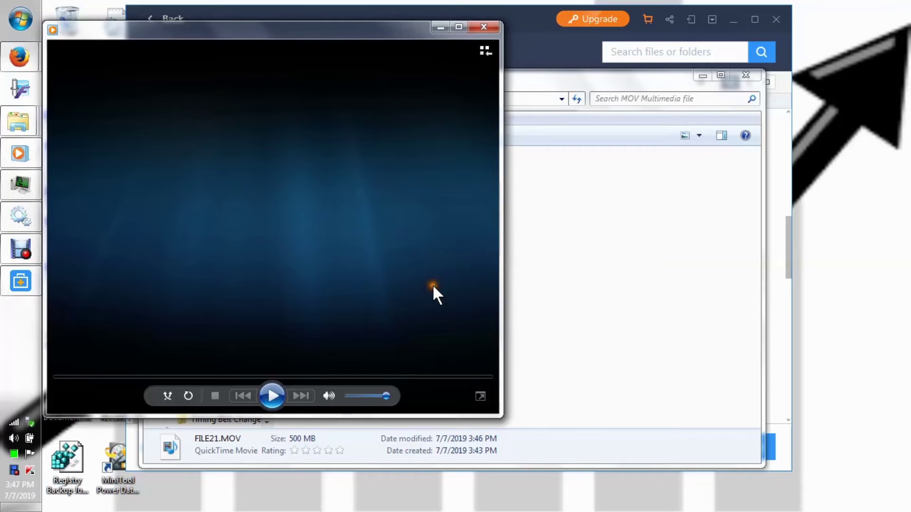
left_click(493, 30)
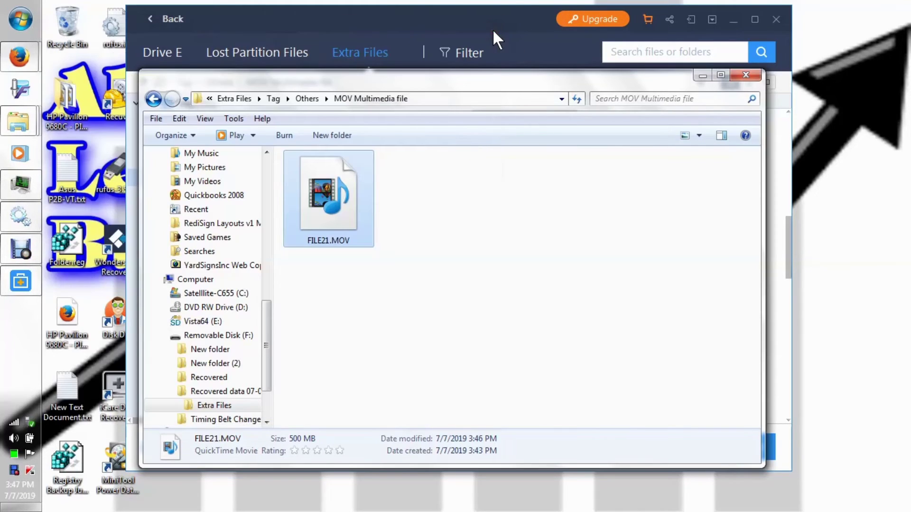
Delete FILE21.MOV from the recovered MOV Multimedia file folder
right_click(341, 204)
left_click(392, 468)
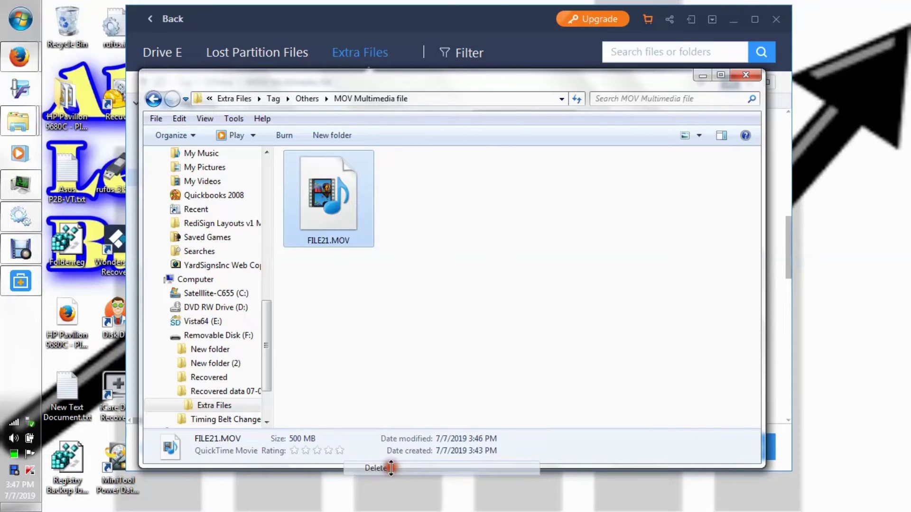
left_click(528, 318)
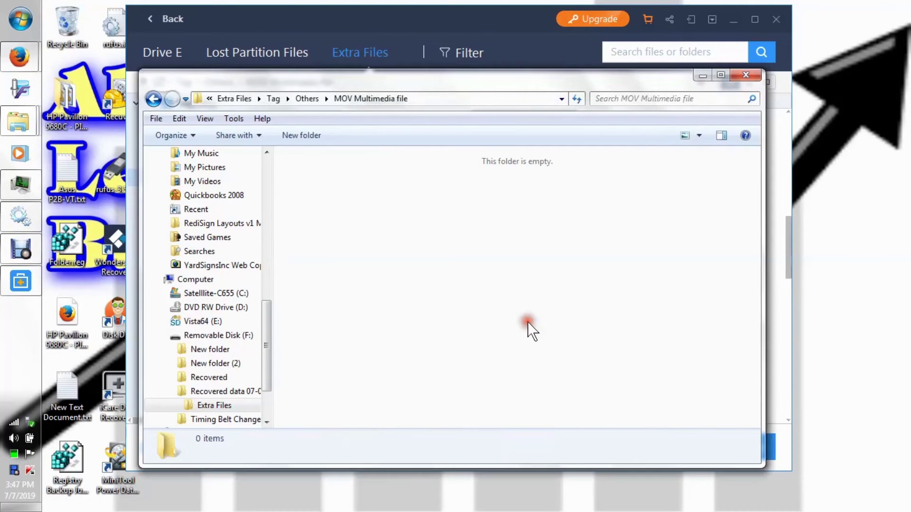
Return to Removable Disk (F:), delete the Recovered data 07-07 15_43_52 folder, and close the file window
left_click(154, 98)
left_click(154, 98)
left_click(154, 98)
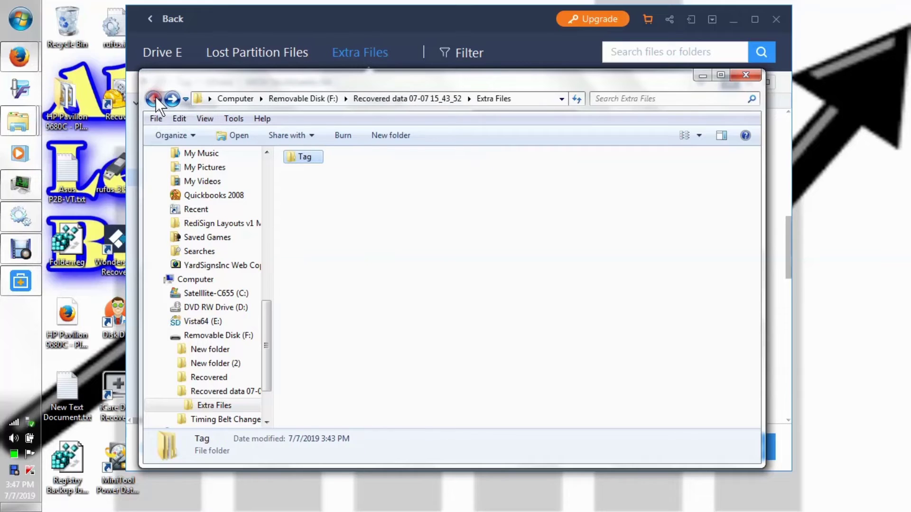
left_click(154, 98)
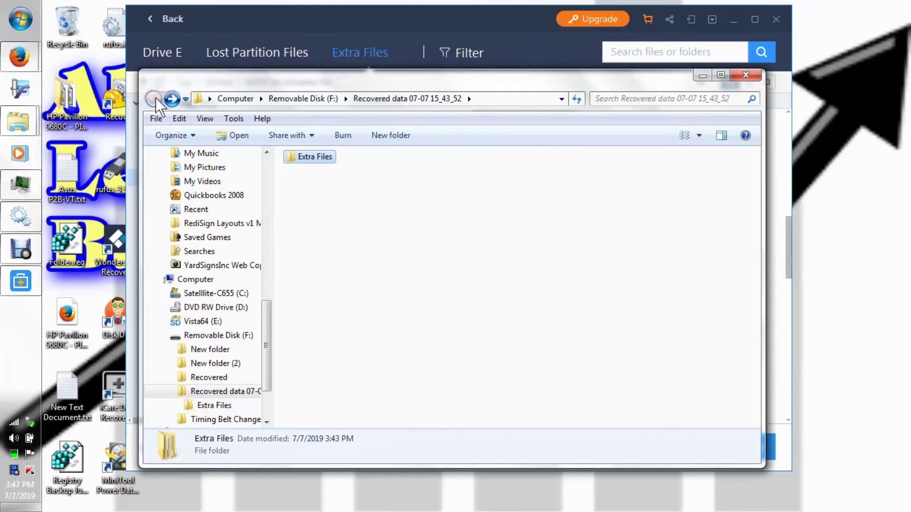
left_click(306, 98)
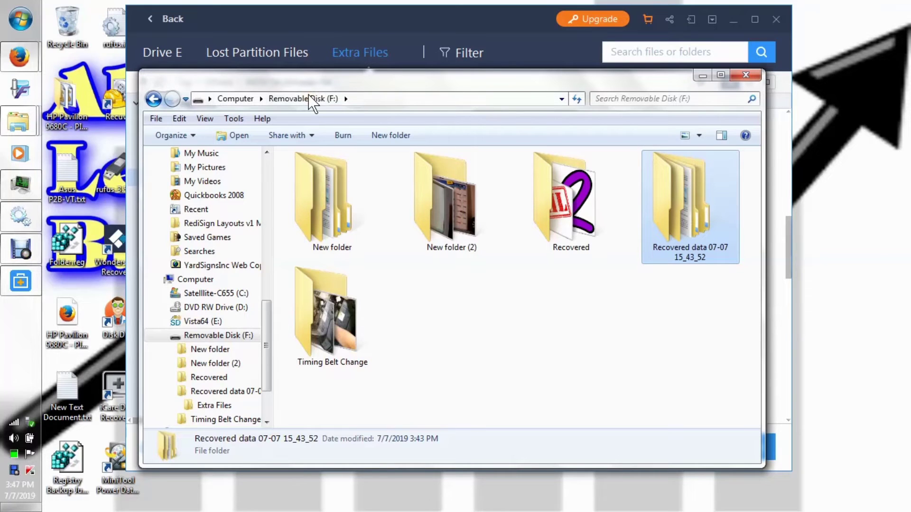
left_click(668, 196)
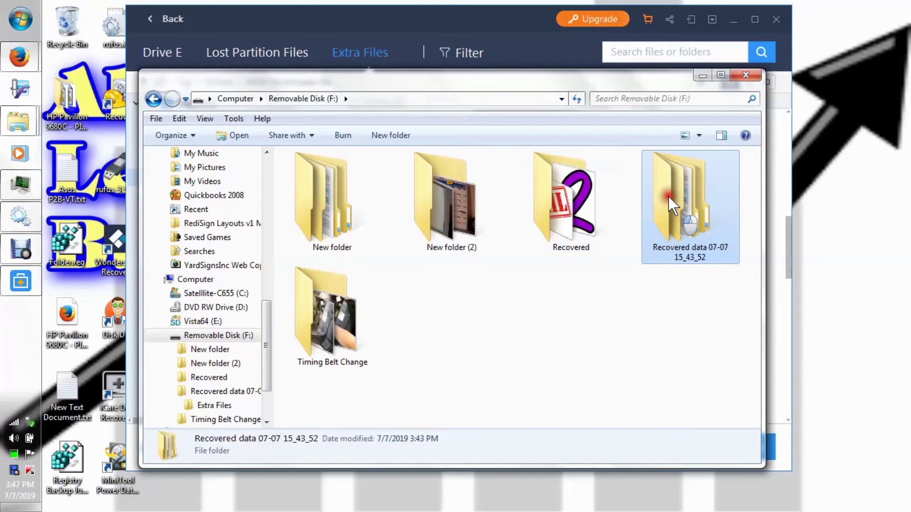
right_click(668, 196)
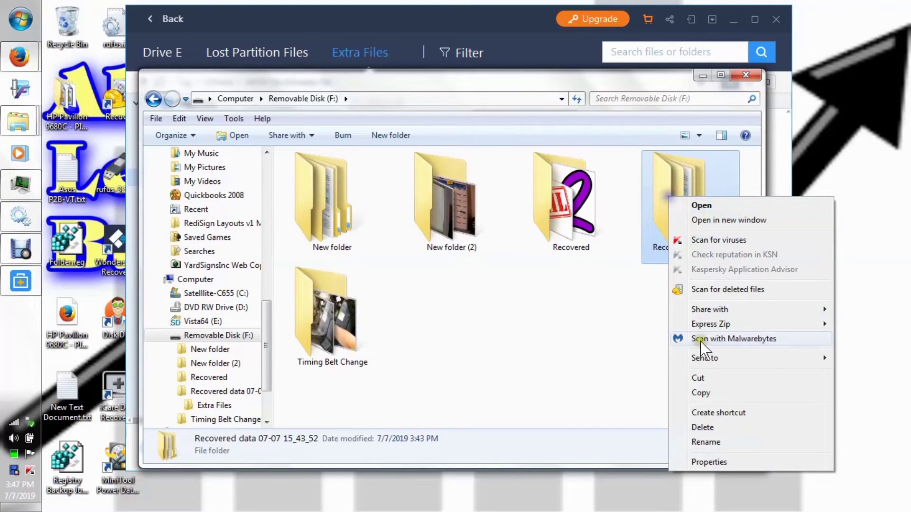
left_click(718, 427)
left_click(538, 315)
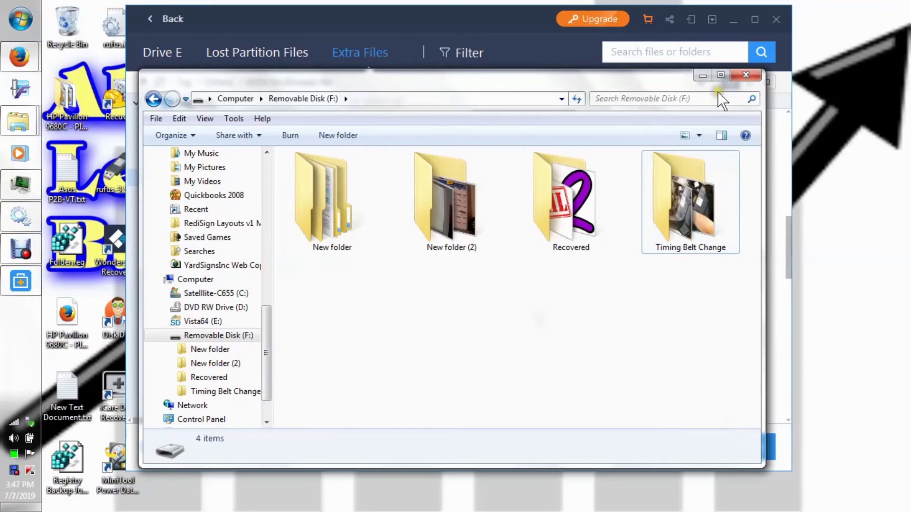
left_click(743, 74)
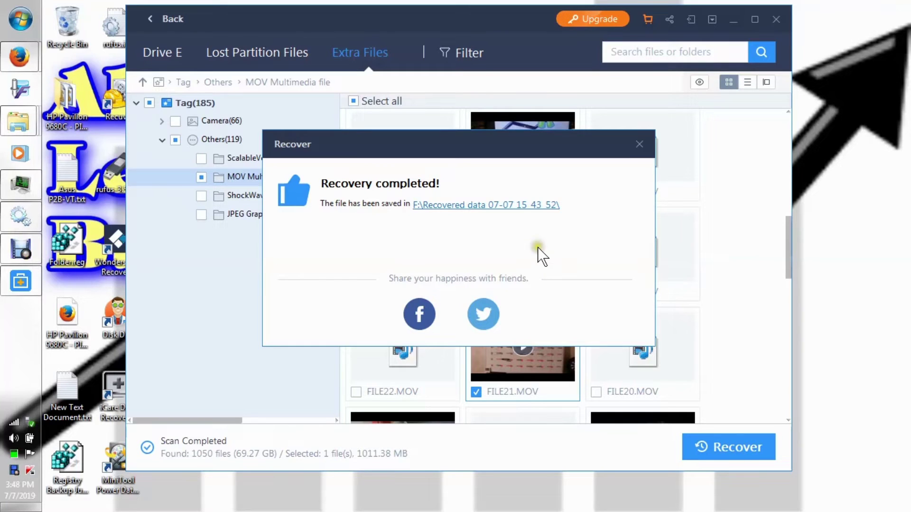
Dismiss the completed recovery notice and check the recovery program's additional menu options
left_click(370, 462)
left_click(639, 142)
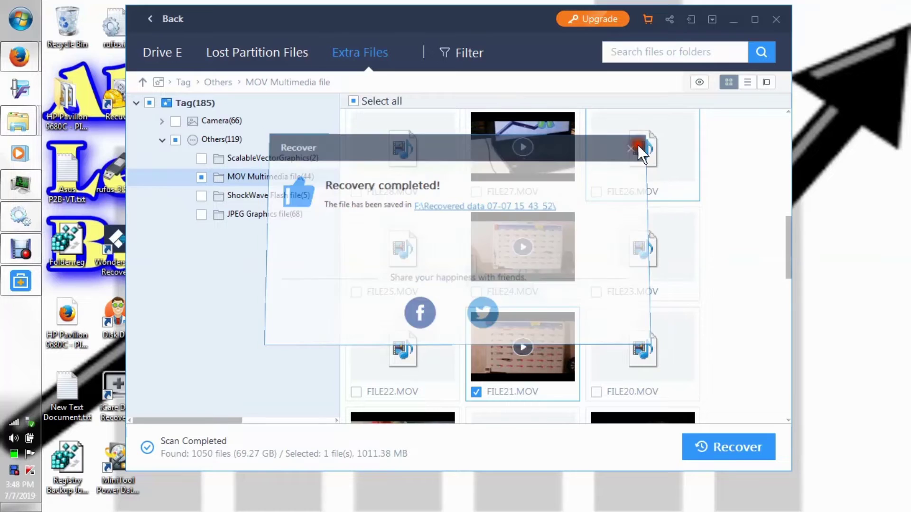
left_click(712, 19)
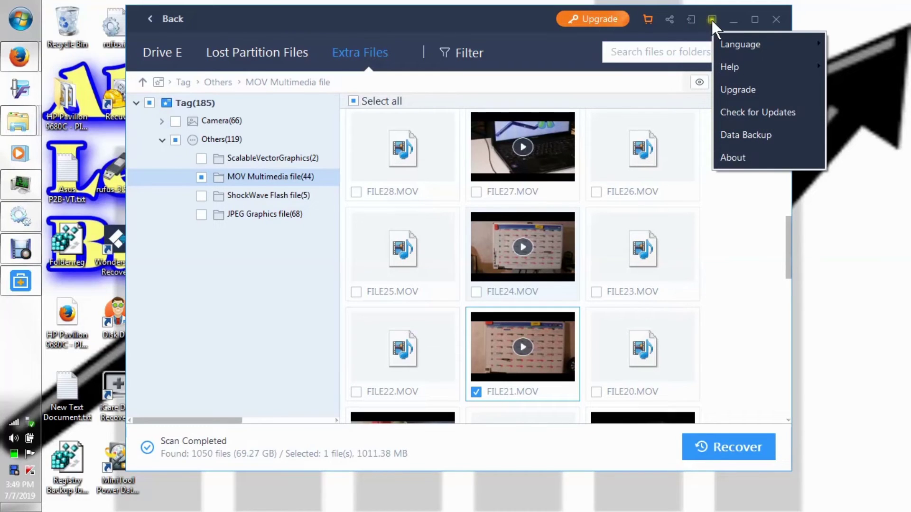
left_click(690, 18)
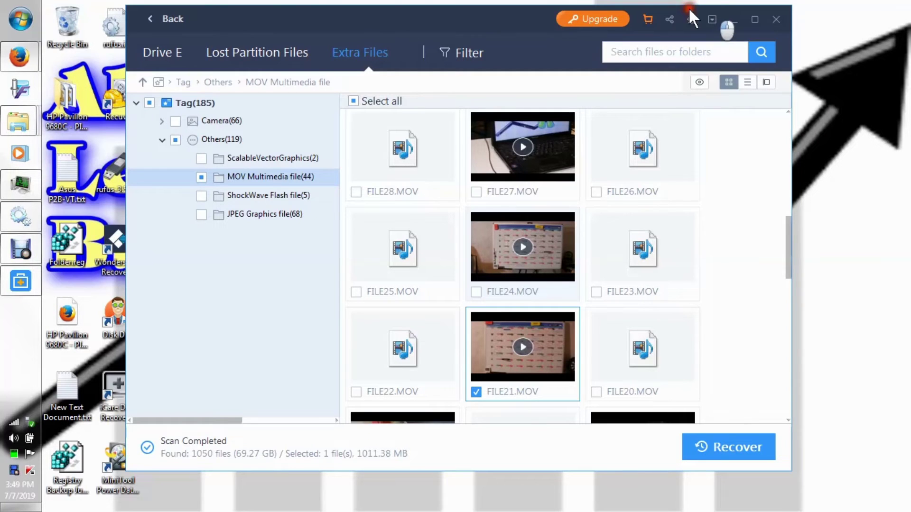
left_click(670, 18)
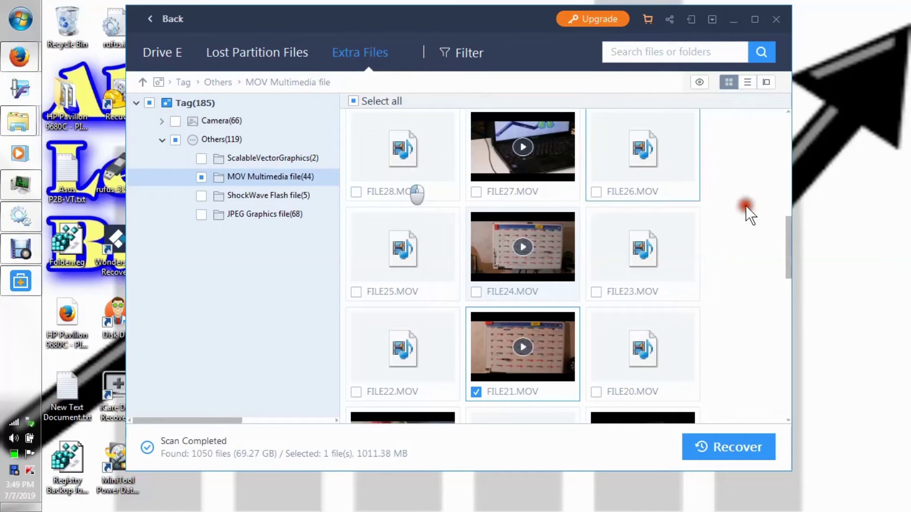
Dismiss the runtime error dialogs over the MOV file list and preview FILE6.MOV
mouse_move(783, 238)
left_mouse_down()
mouse_move(817, 389)
mouse_move(795, 246)
mouse_move(797, 344)
left_mouse_up()
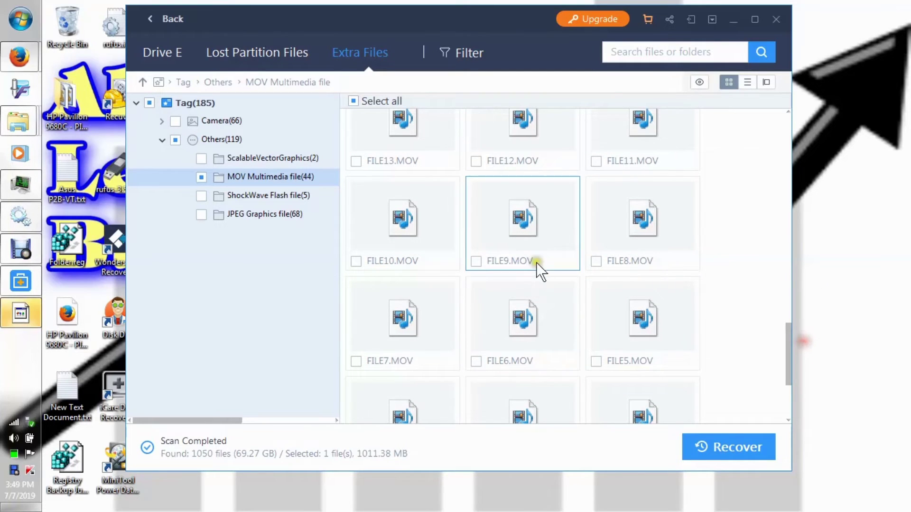
left_click(489, 260)
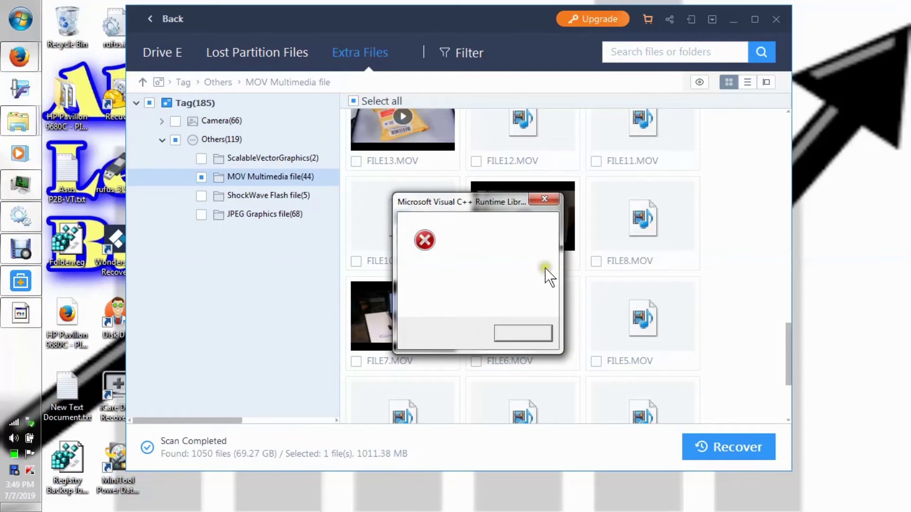
left_click(548, 200)
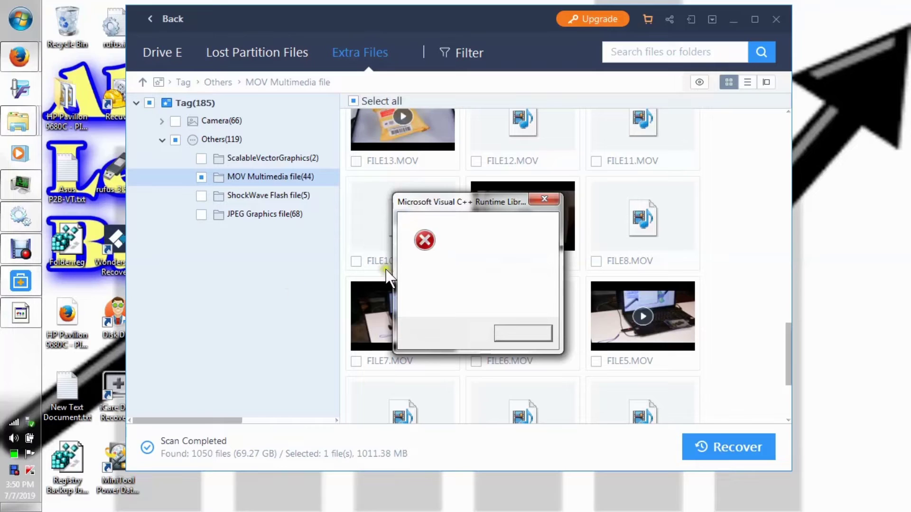
left_click(545, 198)
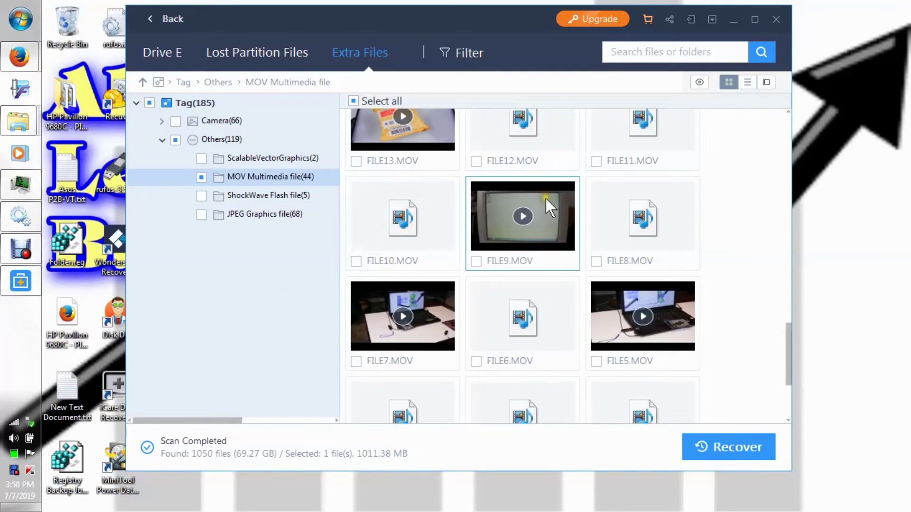
double_click(382, 223)
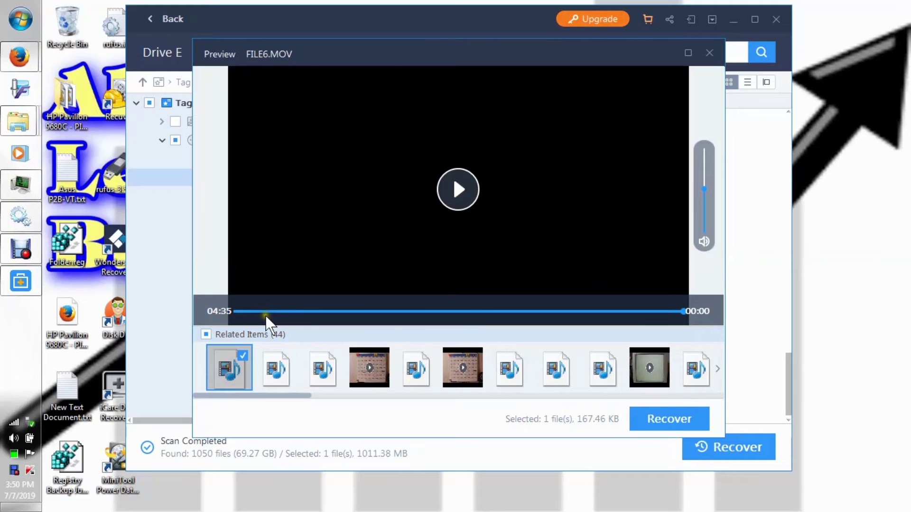
left_click(710, 54)
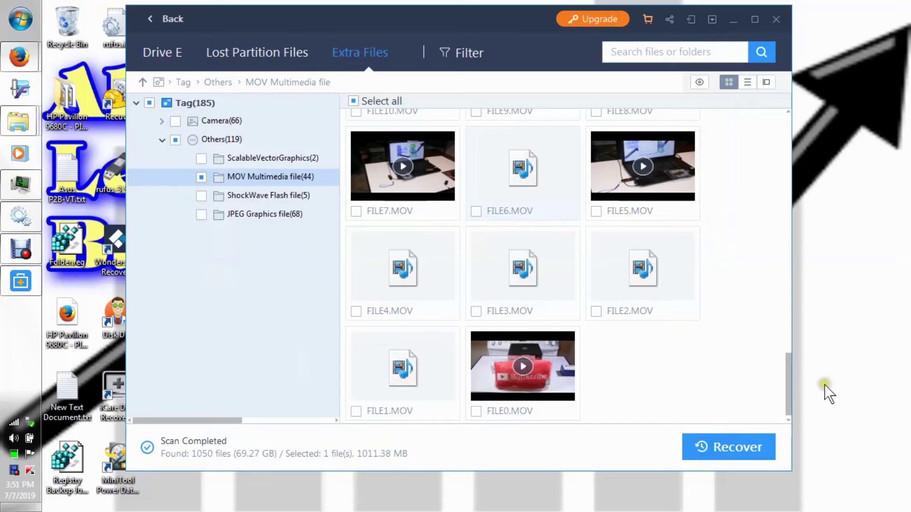
Add FILE0.MOV, FILE5.MOV, FILE7.MOV, FILE9.MOV and FILE13.MOV to the files selected for recovery
left_click_drag(787, 379, 777, 340)
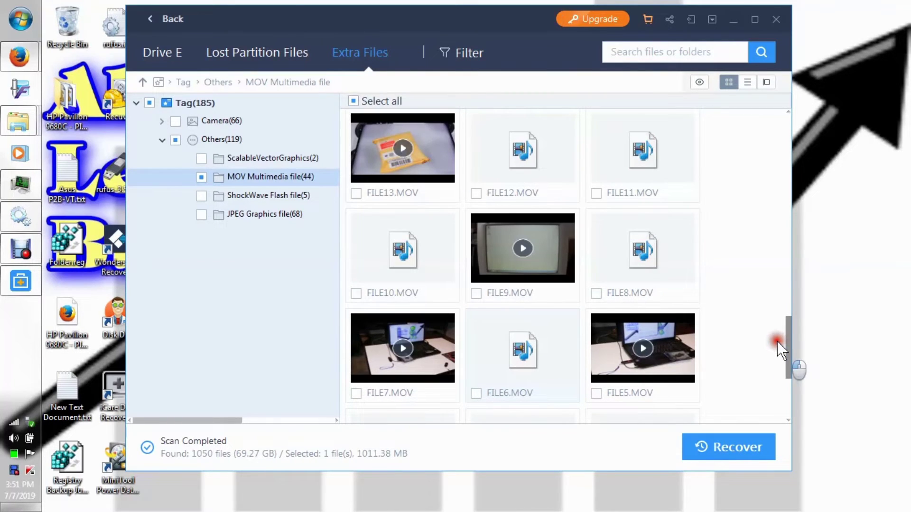
scroll(776, 341, "down", 3)
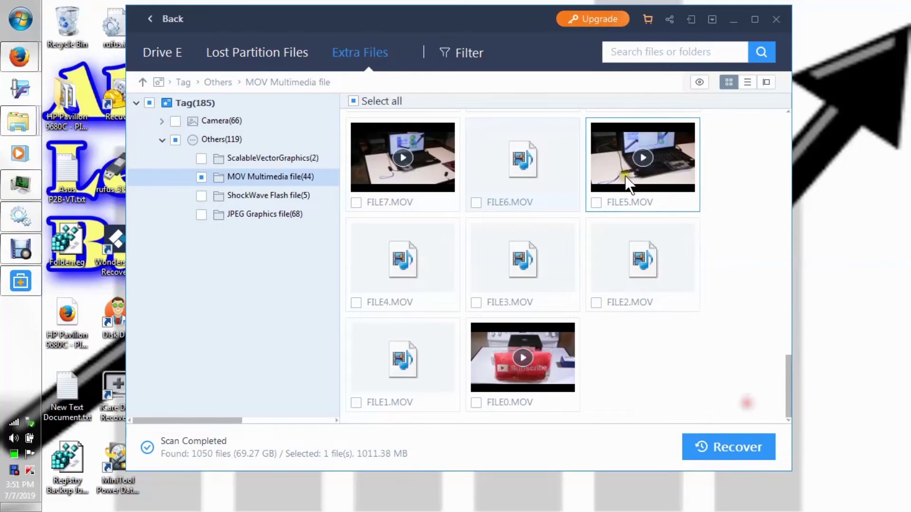
left_click(476, 403)
left_click(596, 203)
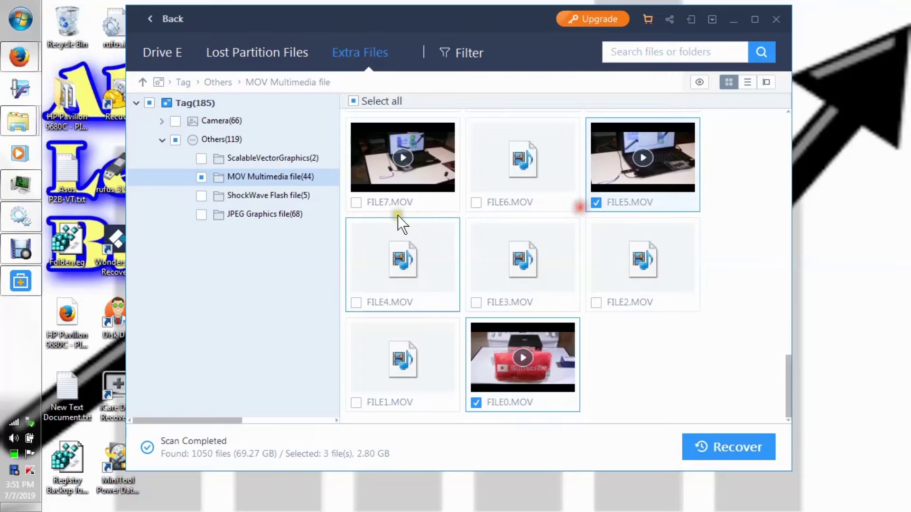
left_click(356, 202)
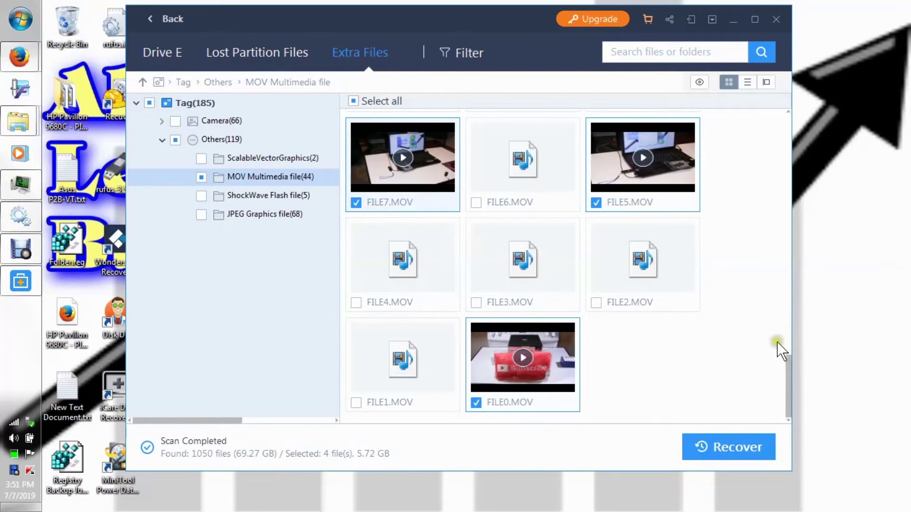
left_click_drag(787, 362, 784, 302)
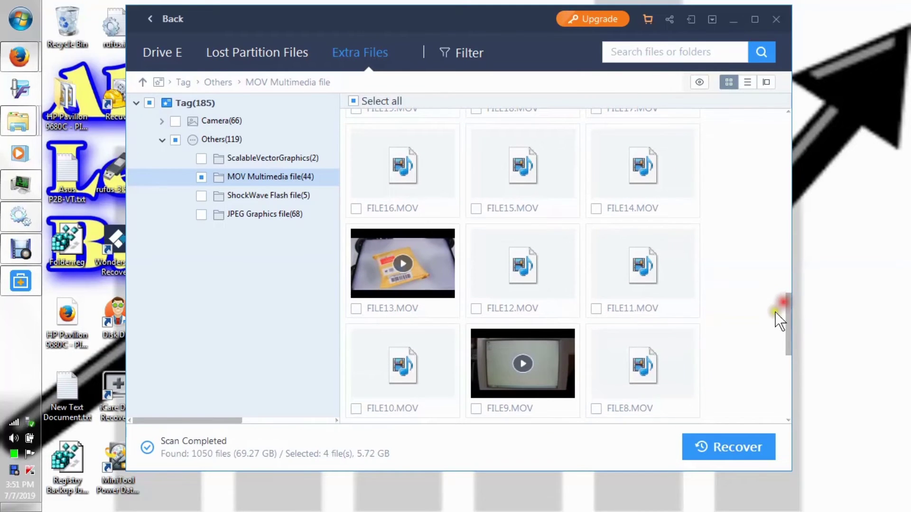
left_click(477, 409)
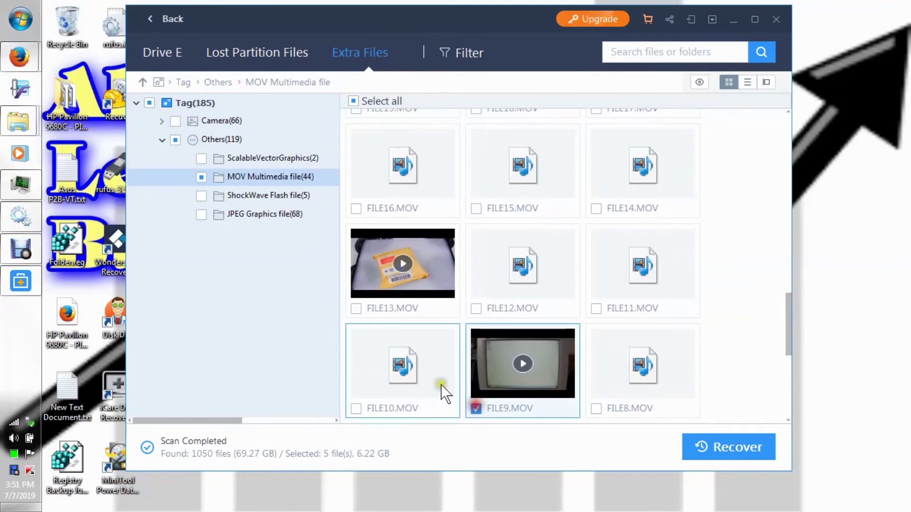
left_click(356, 308)
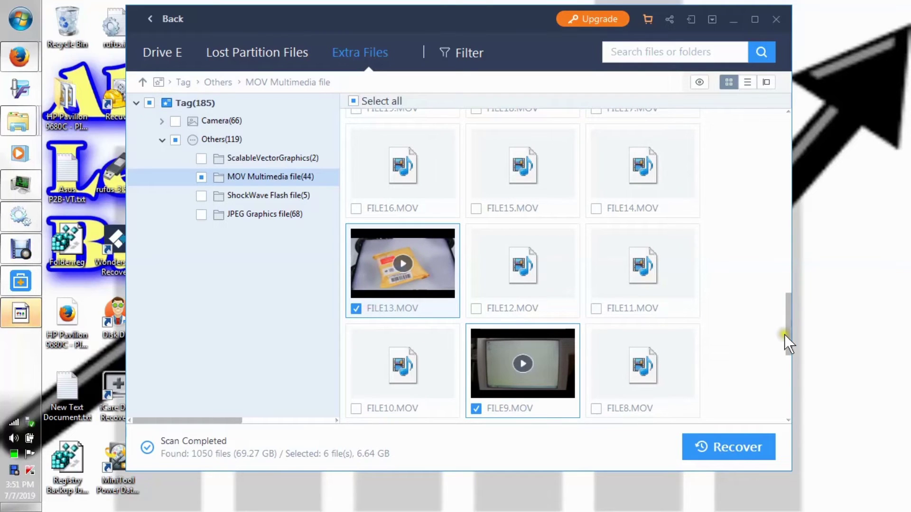
Add FILE17.MOV, FILE19.MOV and FILE24.MOV to the recovery selection
left_click_drag(787, 329, 790, 285)
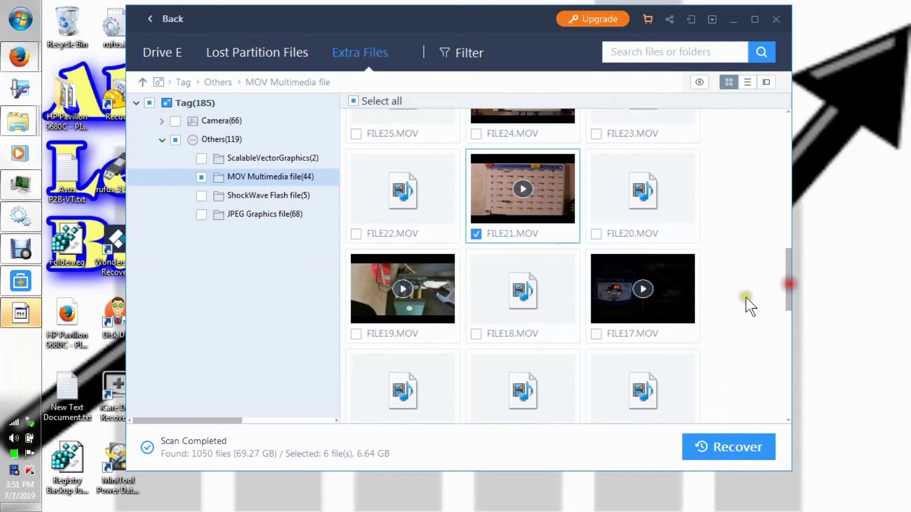
left_click(595, 334)
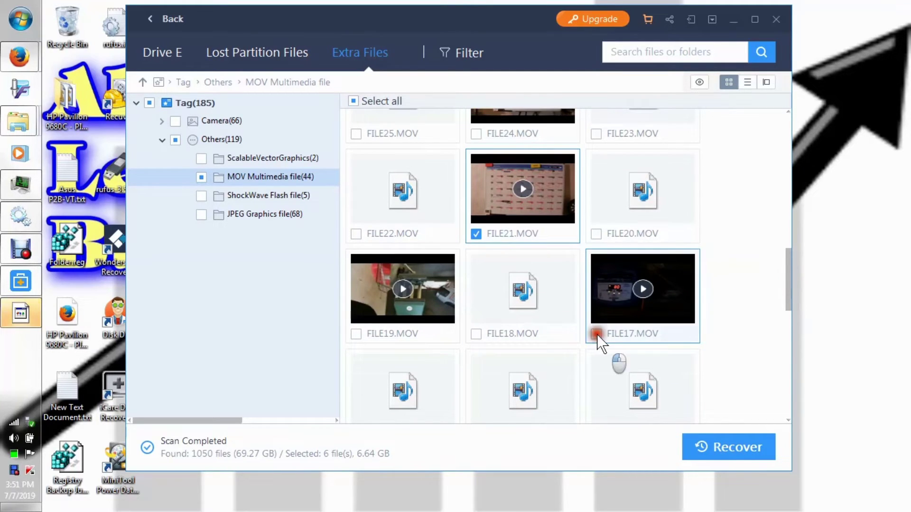
left_click(356, 334)
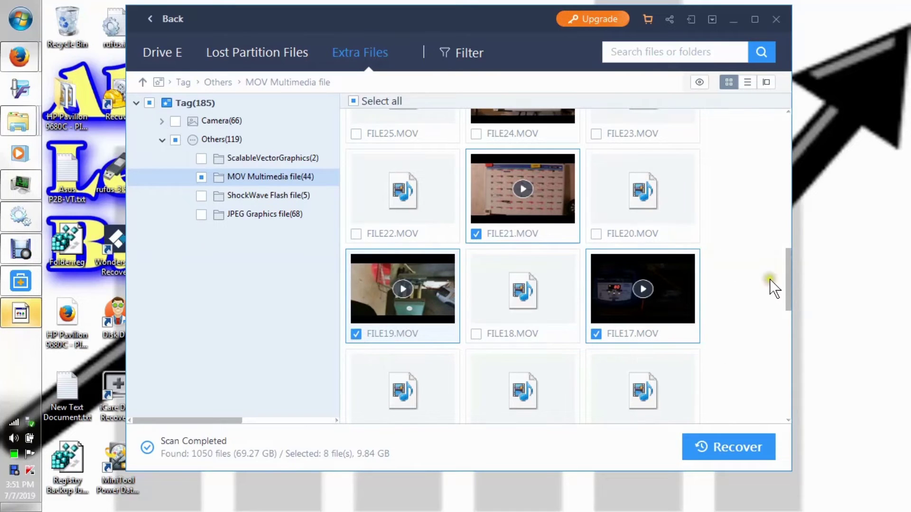
left_click_drag(787, 277, 784, 246)
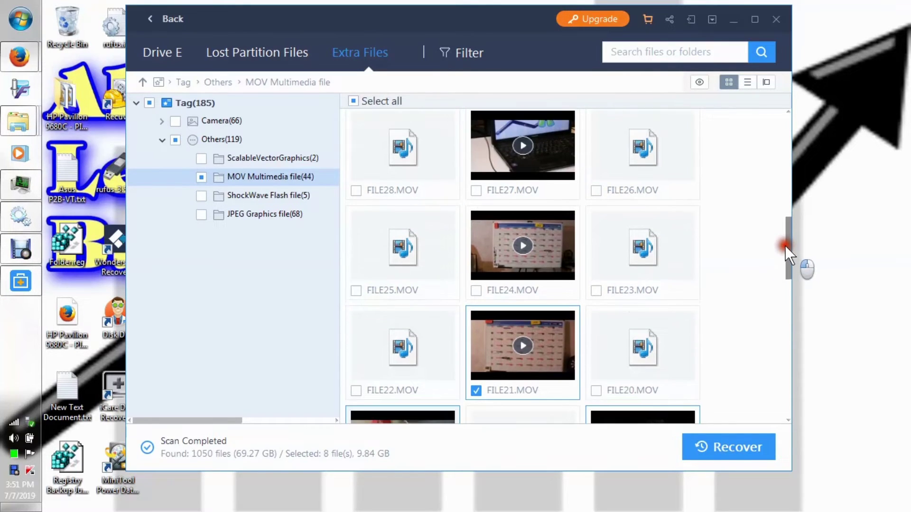
left_click(475, 291)
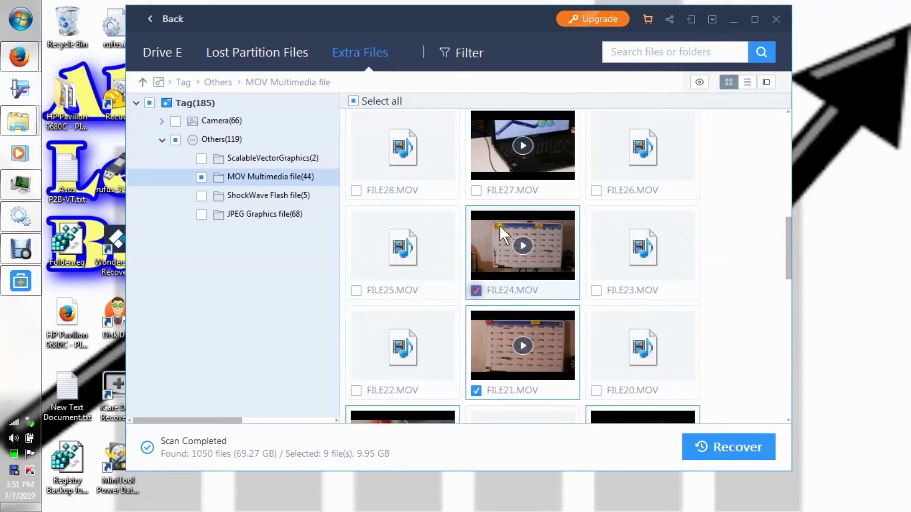
Add FILE27.MOV, FILE29.MOV, FILE31.MOV, FILE33.MOV and FILE35.MOV to the files selected for recovery
left_click(476, 190)
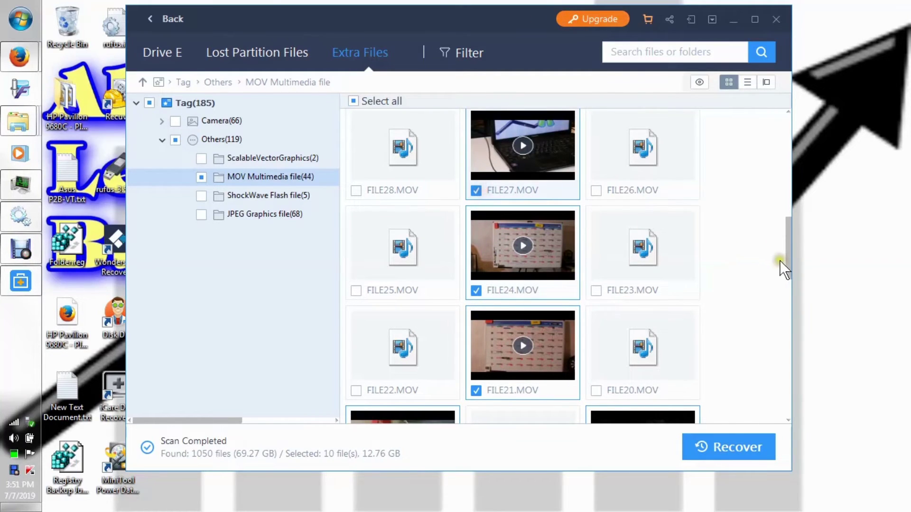
left_click_drag(788, 253, 784, 180)
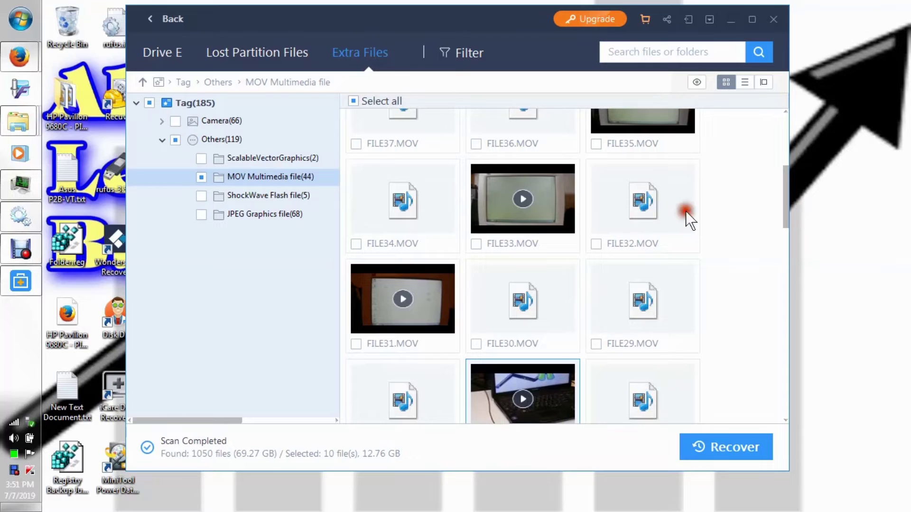
left_click(356, 343)
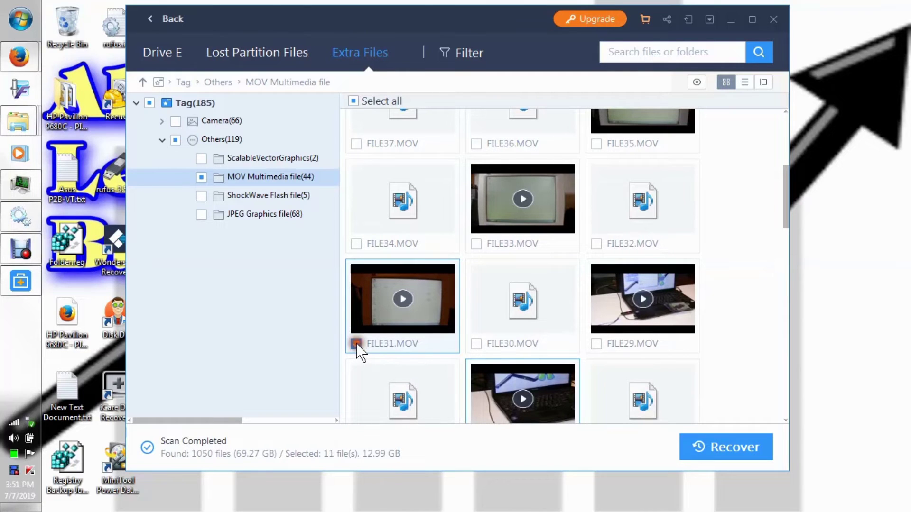
left_click(595, 342)
left_click(477, 244)
left_click(595, 144)
Add FILE39.MOV and FILE41.MOV near the start of the MOV list to the recovery selection
left_click_drag(787, 194, 793, 277)
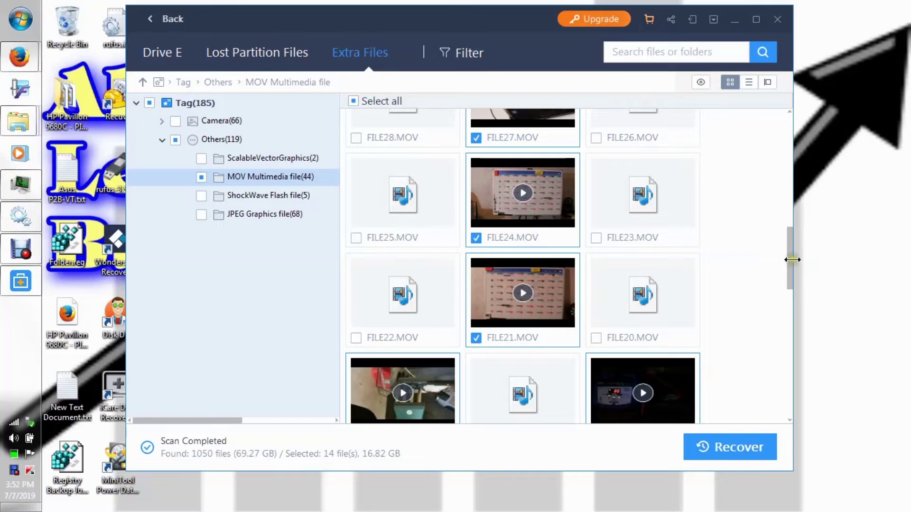
left_click_drag(789, 256, 752, 138)
left_click(476, 300)
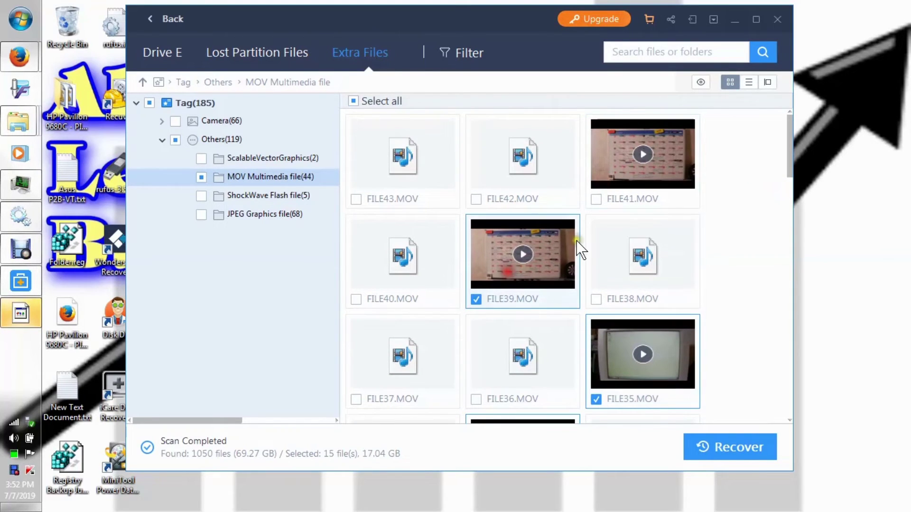
left_click(595, 199)
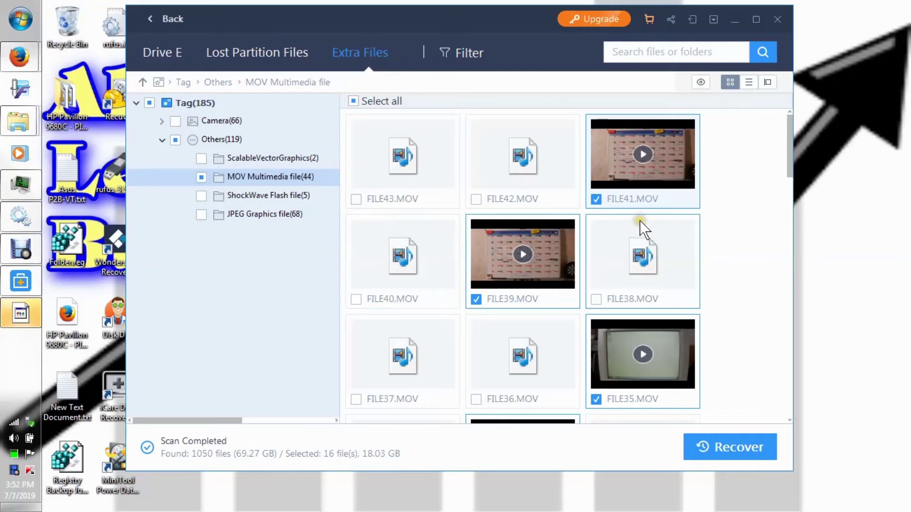
Dismiss the runtime errors and inspect the file location of EUImg.exe from Windows Task Manager, closing the folder again
left_click_drag(787, 140, 823, 328)
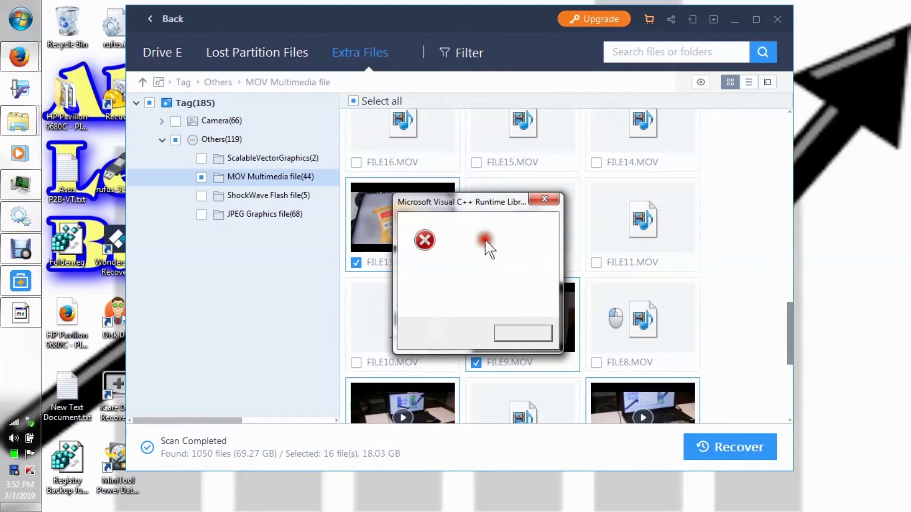
left_click(544, 198)
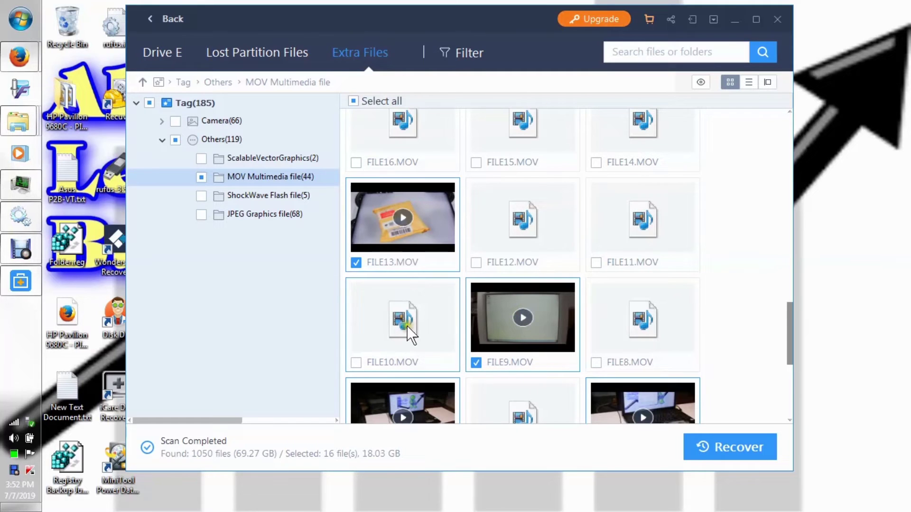
left_click(24, 189)
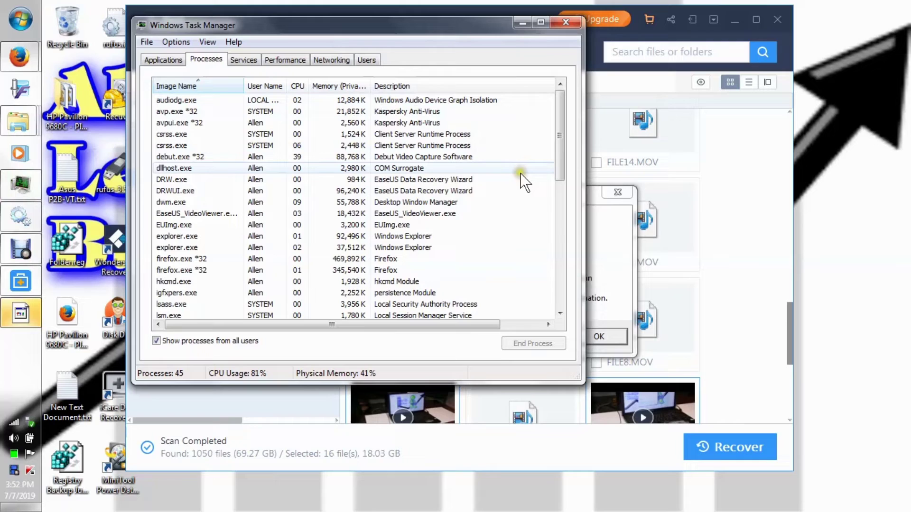
right_click(406, 228)
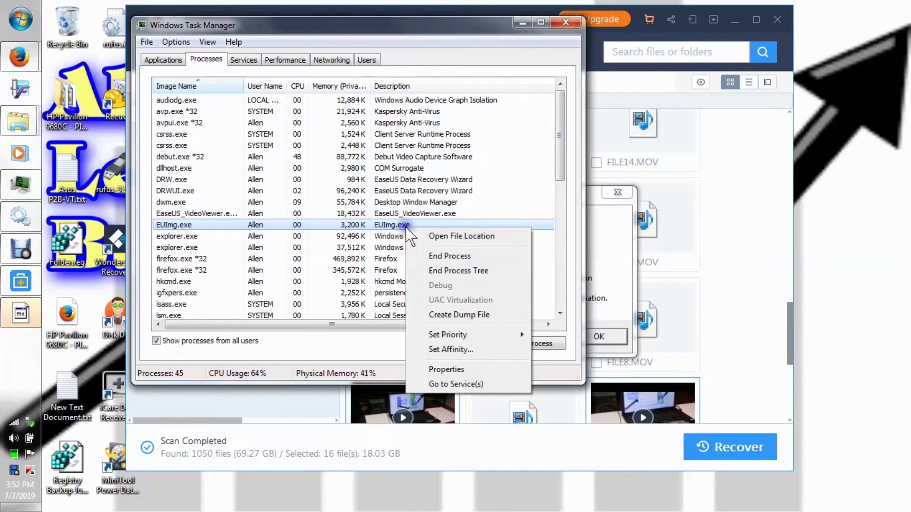
left_click(440, 240)
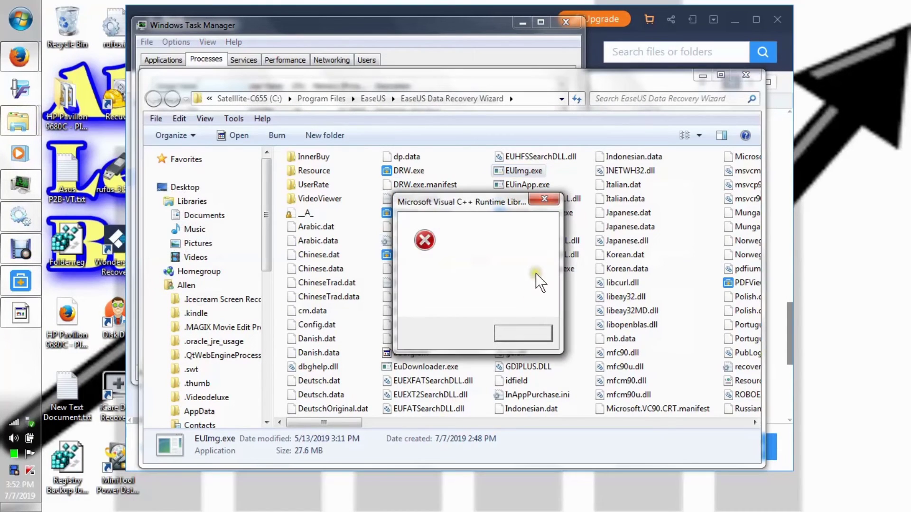
left_click(546, 200)
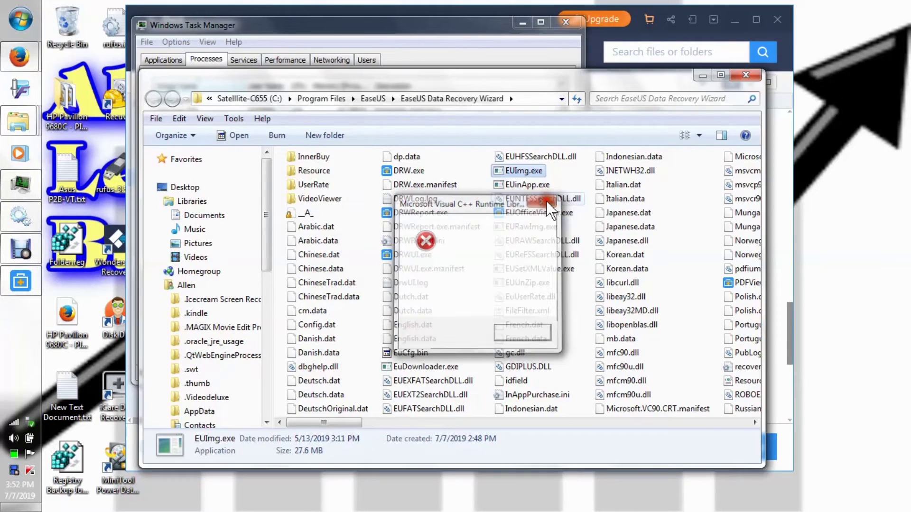
left_click(737, 76)
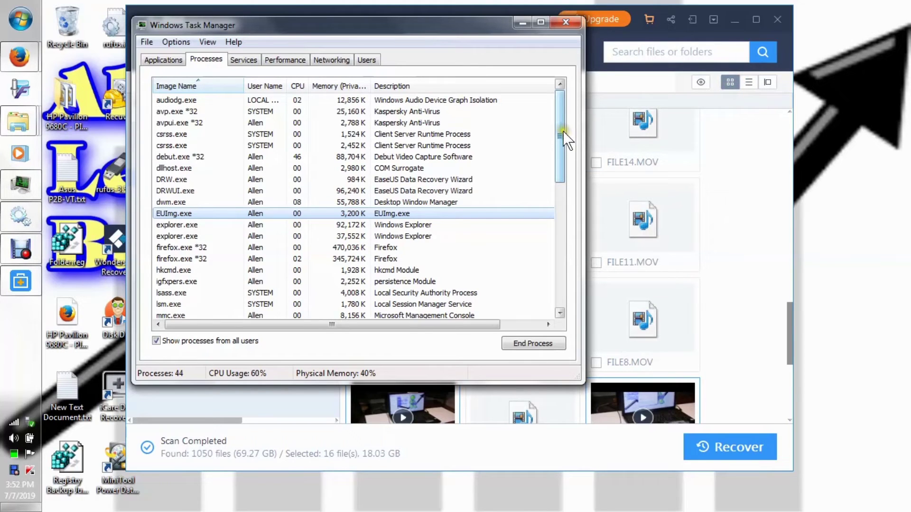
End the EUImg.exe process in Windows Task Manager
left_click_drag(559, 136, 574, 105)
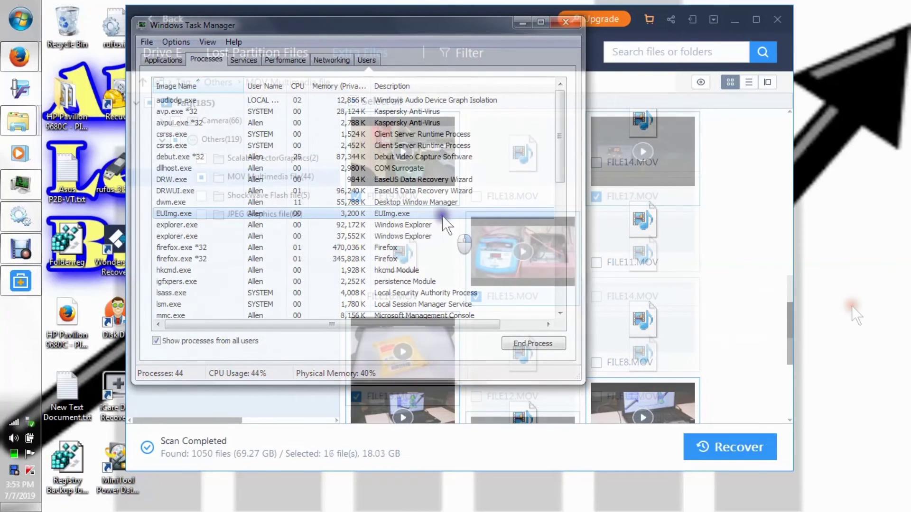
right_click(442, 215)
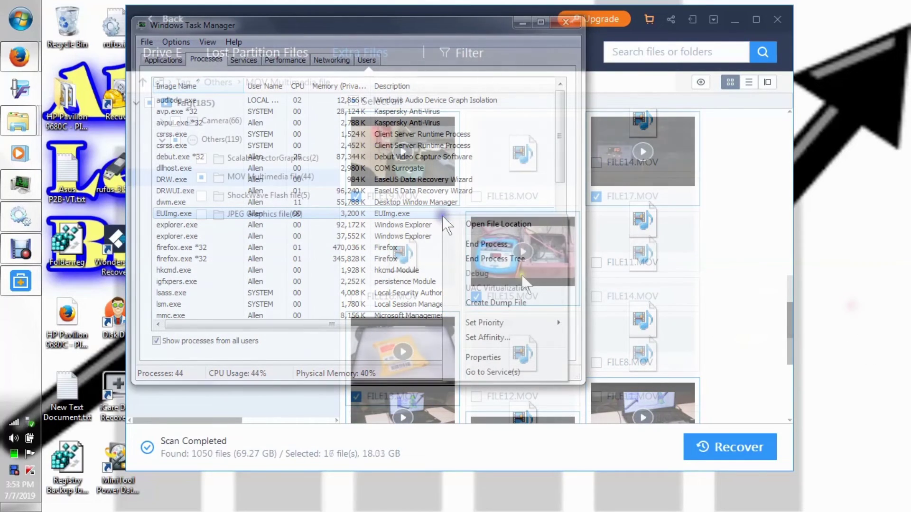
left_click(486, 244)
Preview FILE15.MOV, pause it, and select the matching battery charger video in the Recovered folder on Removable Disk (F:)
double_click(529, 255)
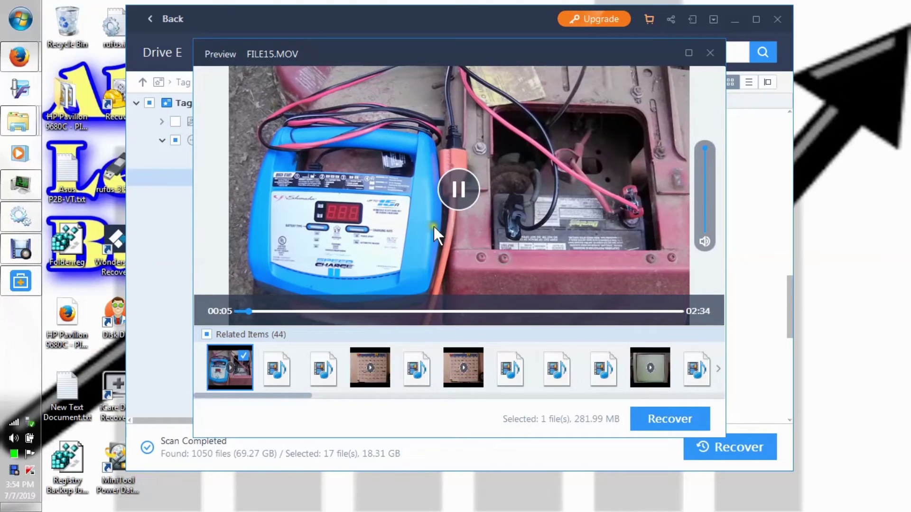
left_click(463, 192)
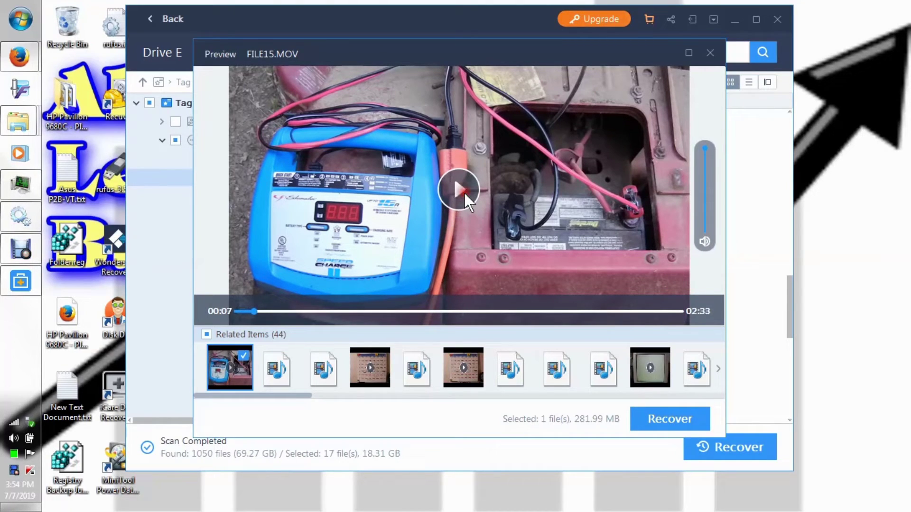
mouse_move(26, 116)
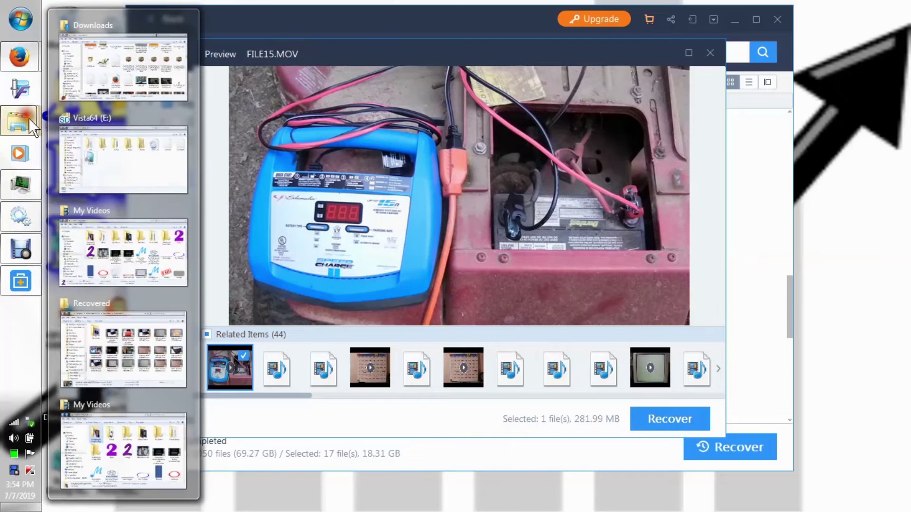
mouse_move(149, 158)
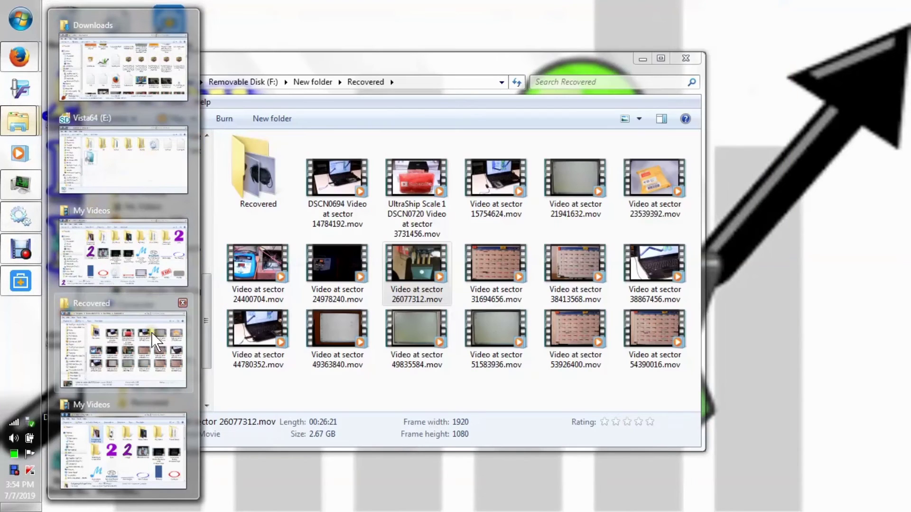
left_click(151, 332)
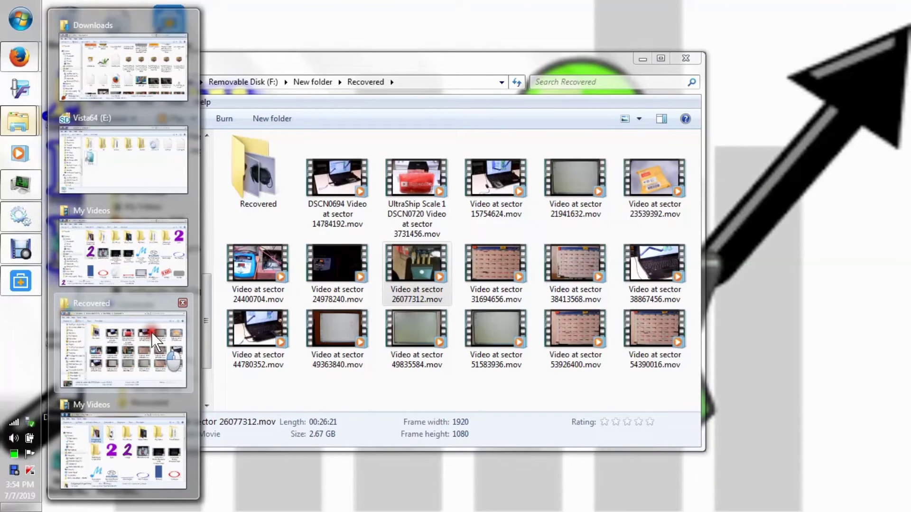
left_click(258, 272)
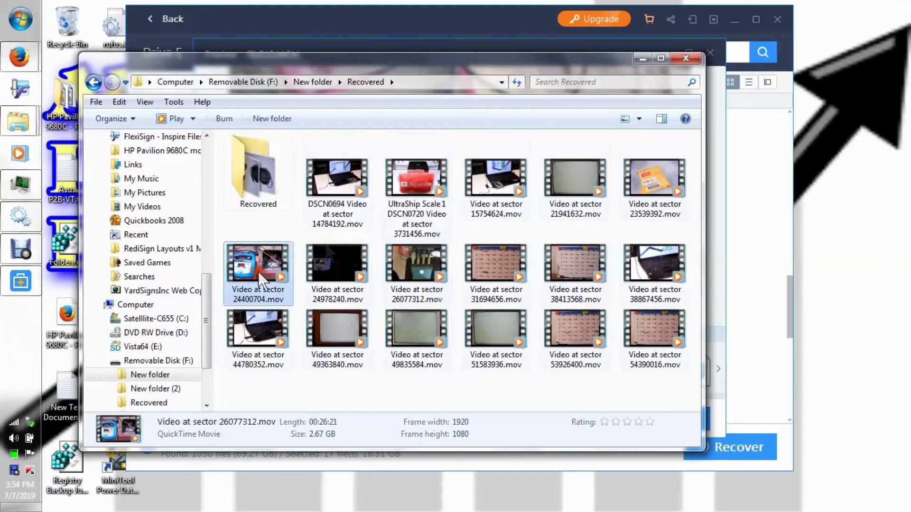
Select all the videos in the Recovered folder to compare them, and go back to the root of Removable Disk (F:)
key("ctrl+a")
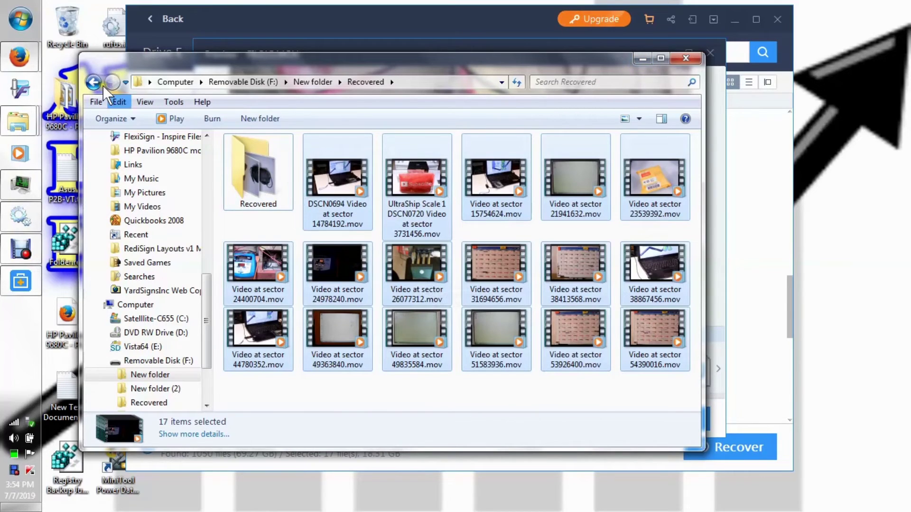
left_click(90, 82)
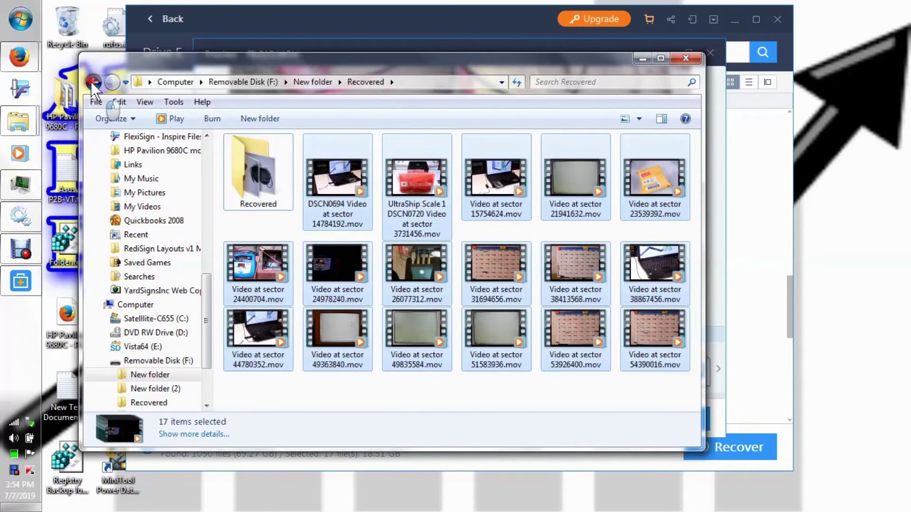
left_click(90, 81)
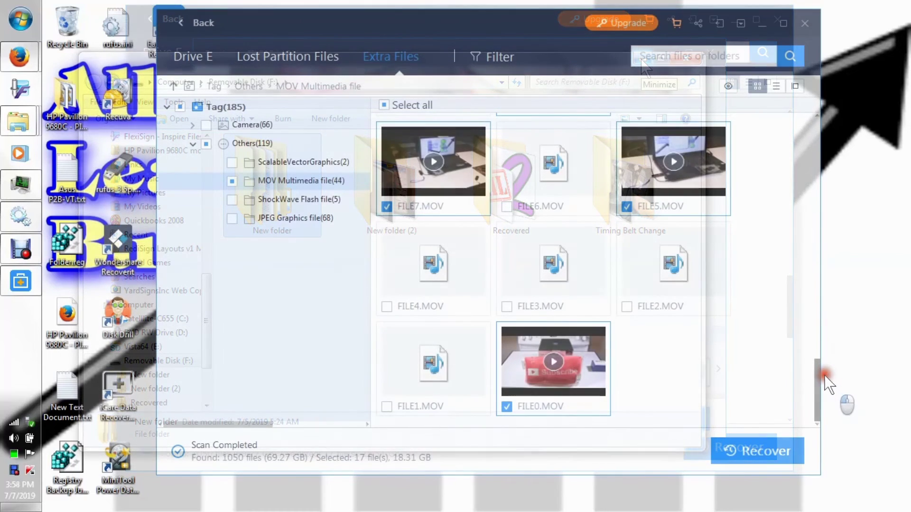
Review which MOV files with thumbnails are selected for recovery across the whole MOV Multimedia file list
left_click_drag(826, 375, 822, 354)
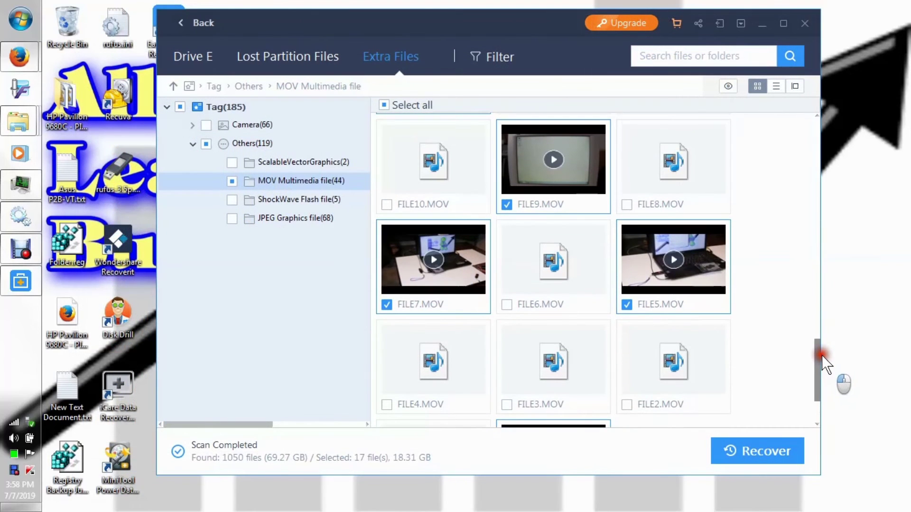
left_click_drag(823, 356, 796, 137)
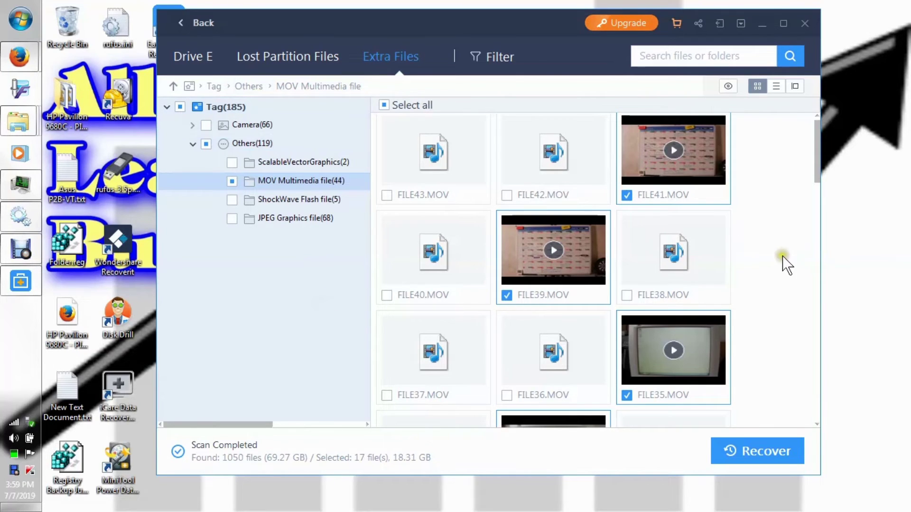
scroll(817, 157, "down", 10)
left_click_drag(817, 157, 814, 159)
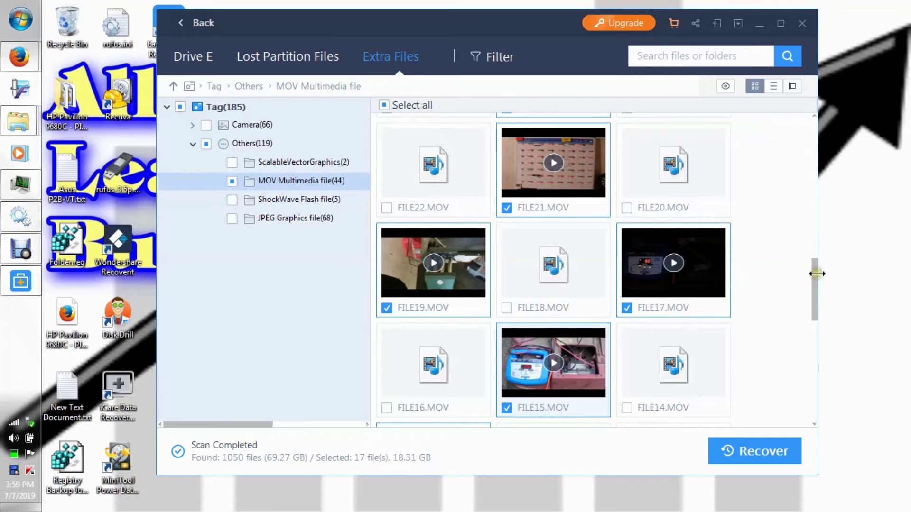
mouse_move(813, 274)
left_mouse_down()
mouse_move(845, 385)
mouse_move(814, 264)
left_mouse_up()
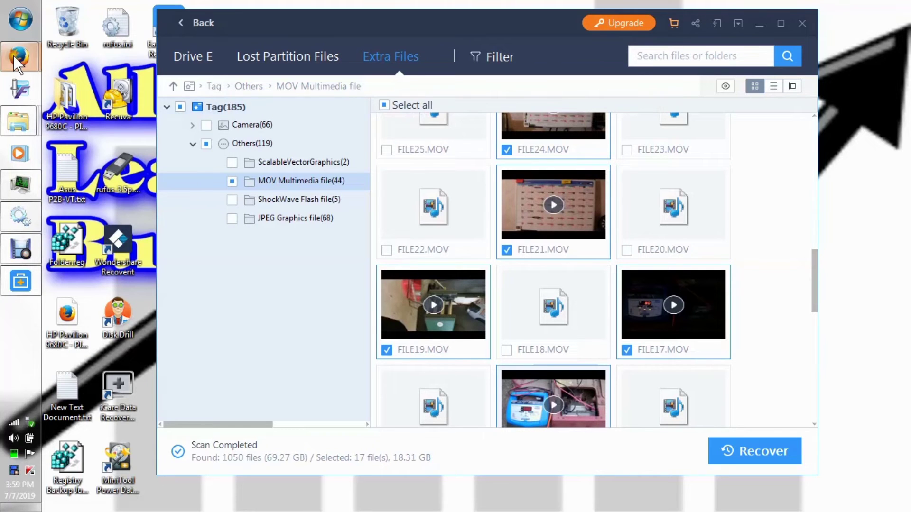
Switch to the EaseUS Data Recovery Wizard Free page in Firefox and examine the features, supported file types and editions comparison
mouse_move(14, 55)
left_click(112, 45)
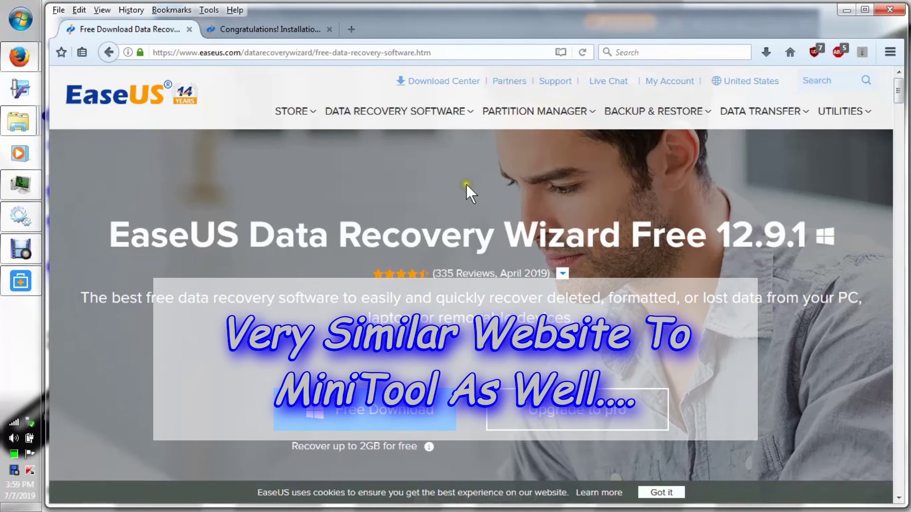
scroll(650, 259, "down", 2)
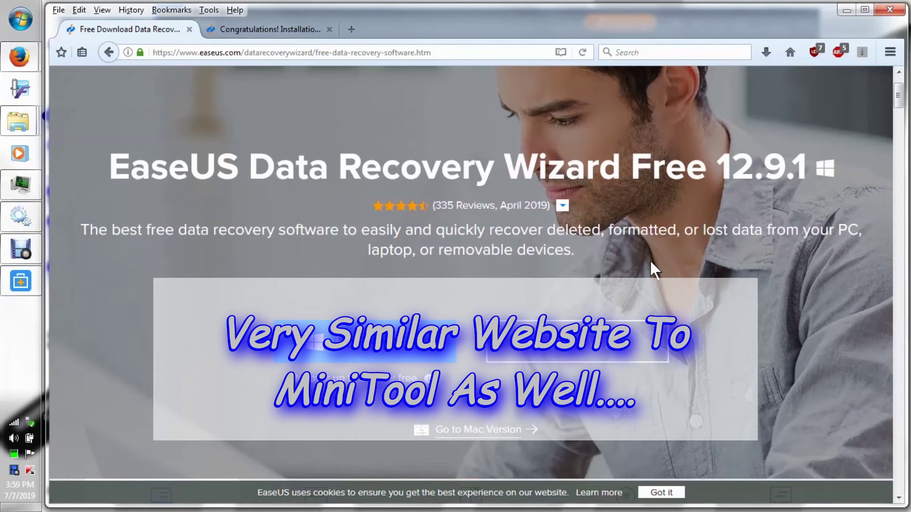
scroll(650, 263, "down", 10)
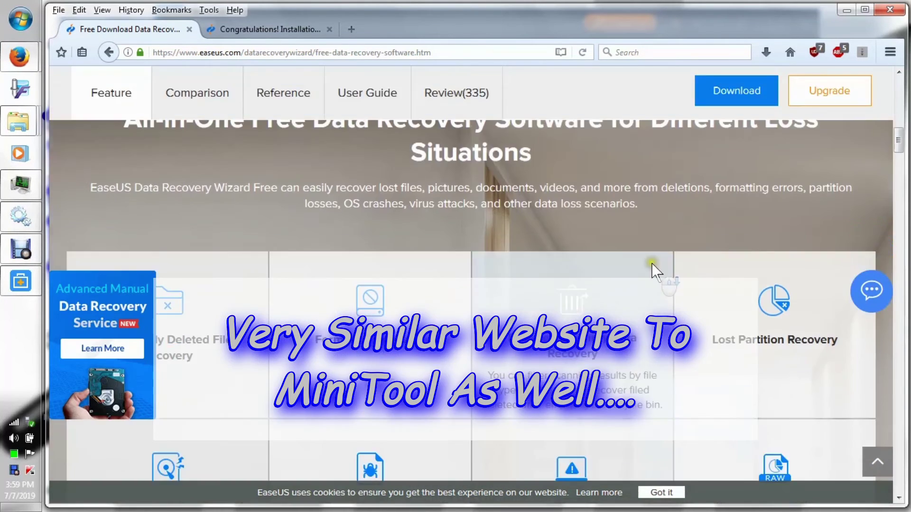
scroll(652, 264, "down", 12)
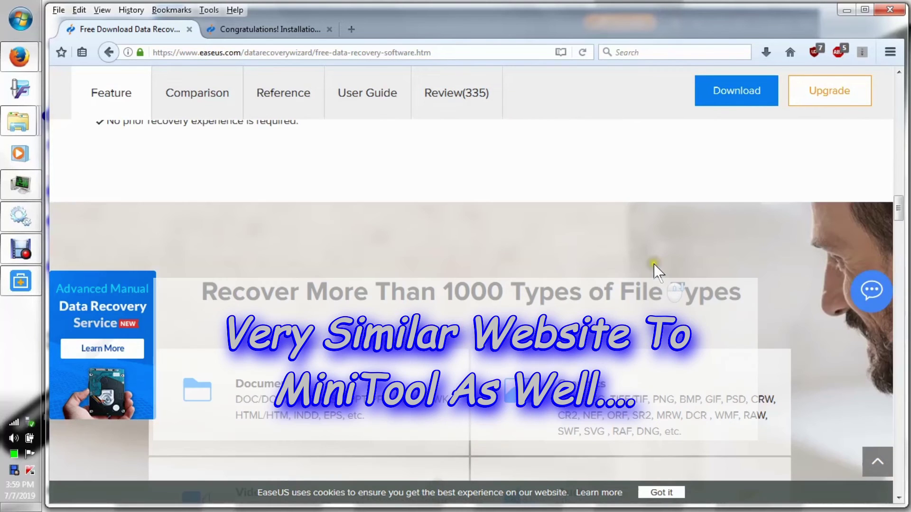
scroll(656, 264, "down", 10)
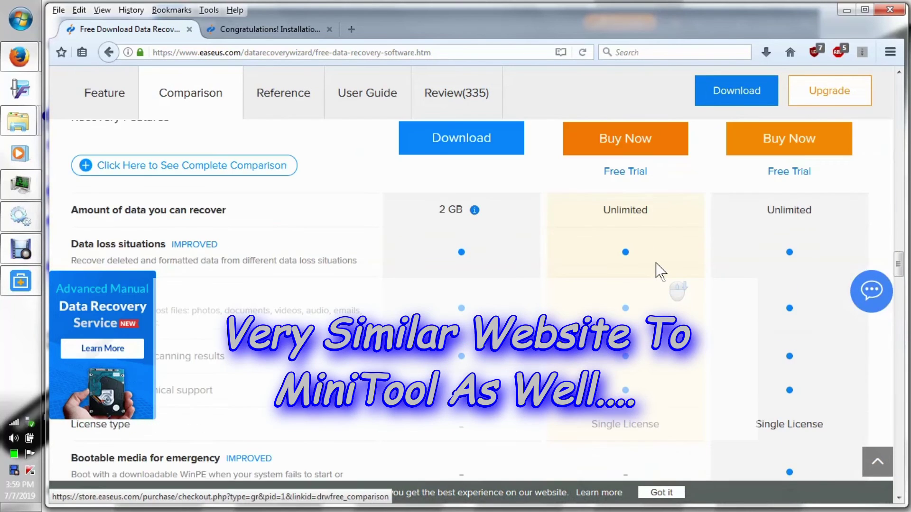
scroll(656, 264, "up", 2)
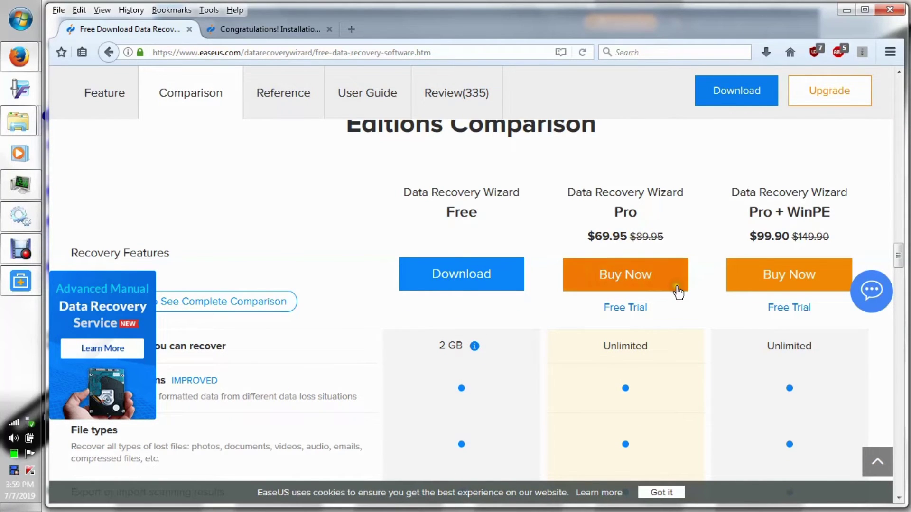
scroll(715, 312, "down", 10)
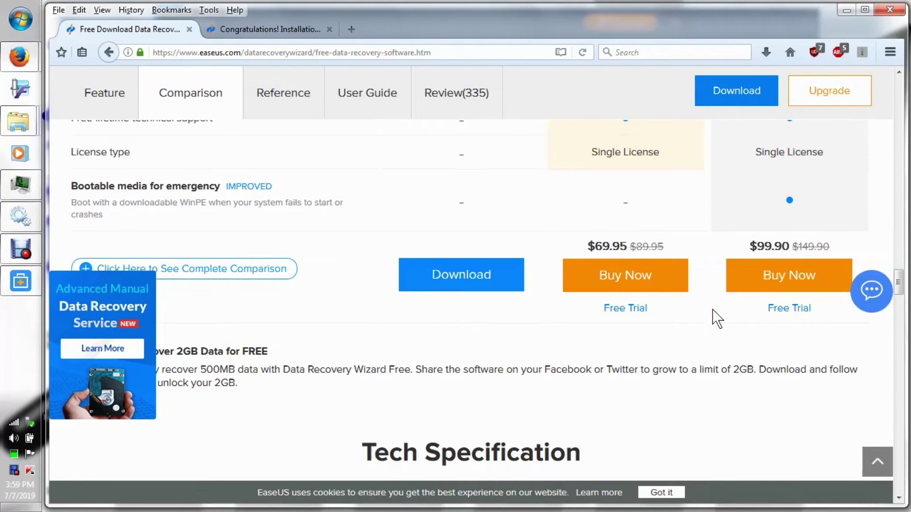
Review the editions comparison and prices for Free, Pro and Pro + WinPE, and return to the download section of the page
scroll(717, 318, "up", 3)
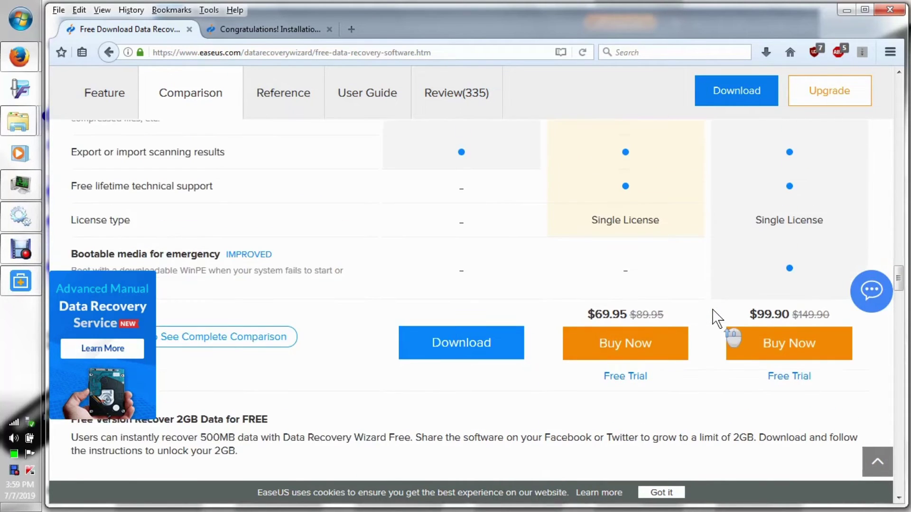
left_click(694, 304)
mouse_move(694, 304)
left_mouse_down()
mouse_move(721, 203)
mouse_move(704, 183)
left_mouse_up()
scroll(371, 375, "up", 10)
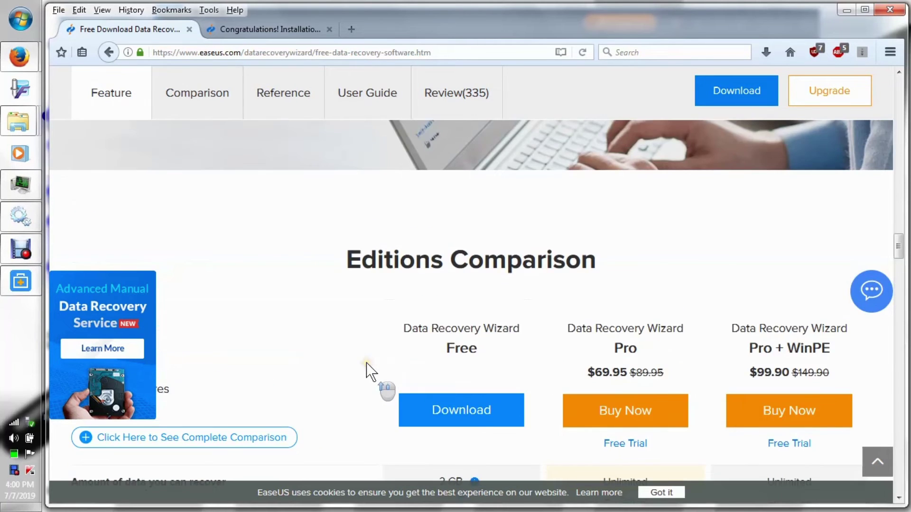
scroll(367, 364, "up", 10)
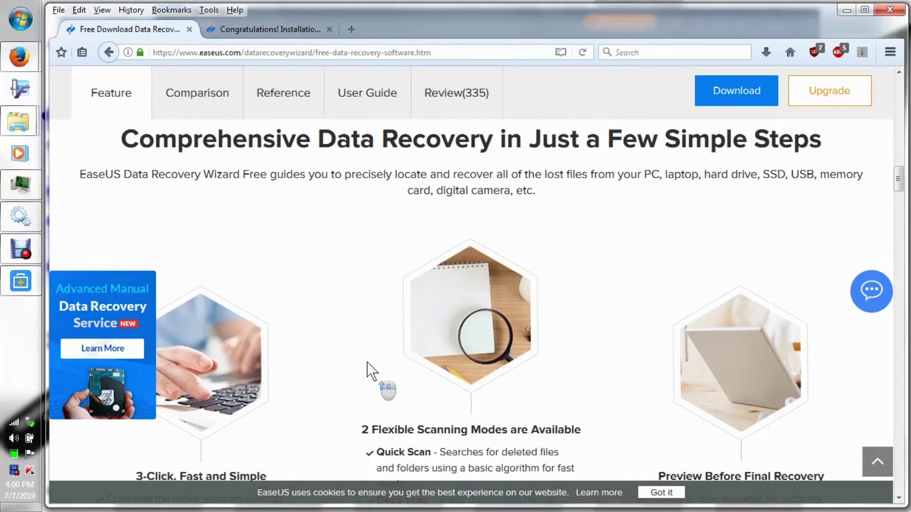
scroll(367, 363, "up", 10)
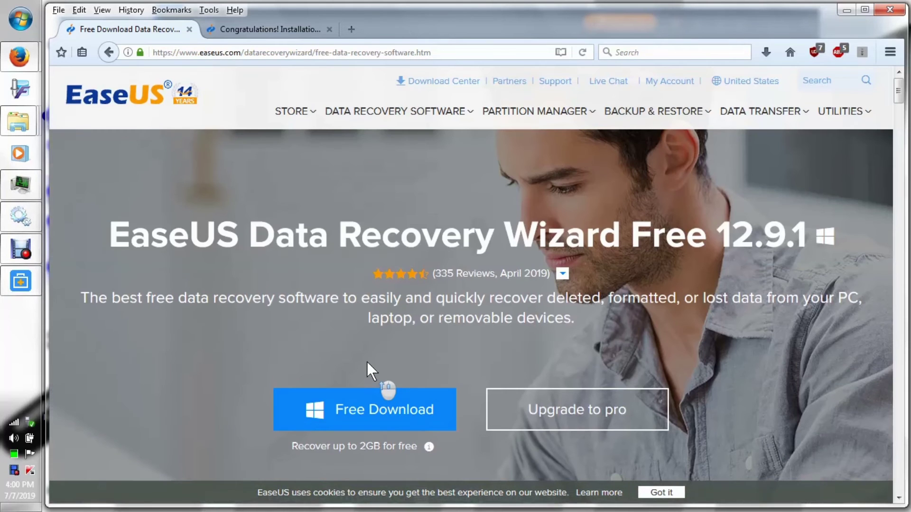
scroll(637, 320, "down", 1)
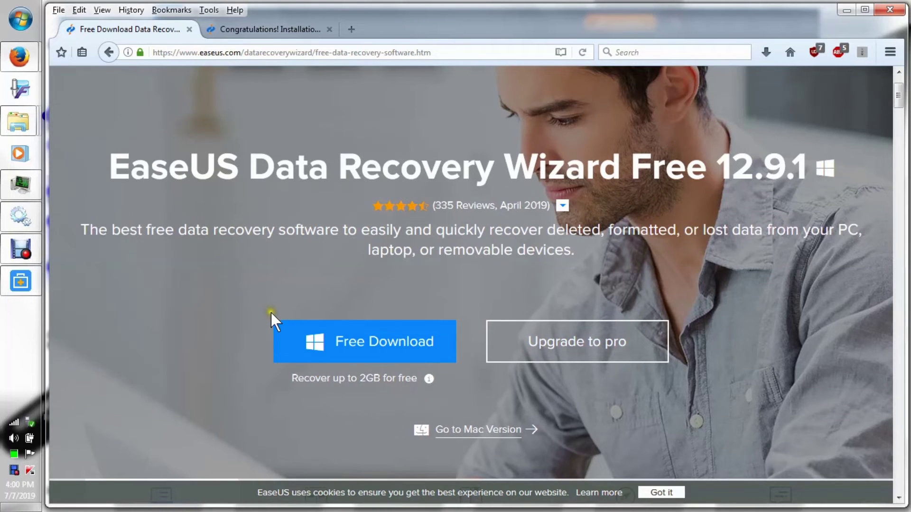
Switch to EaseUS Data Recovery Wizard and exit it without saving the scan session, dismissing the rating request
left_click(5, 286)
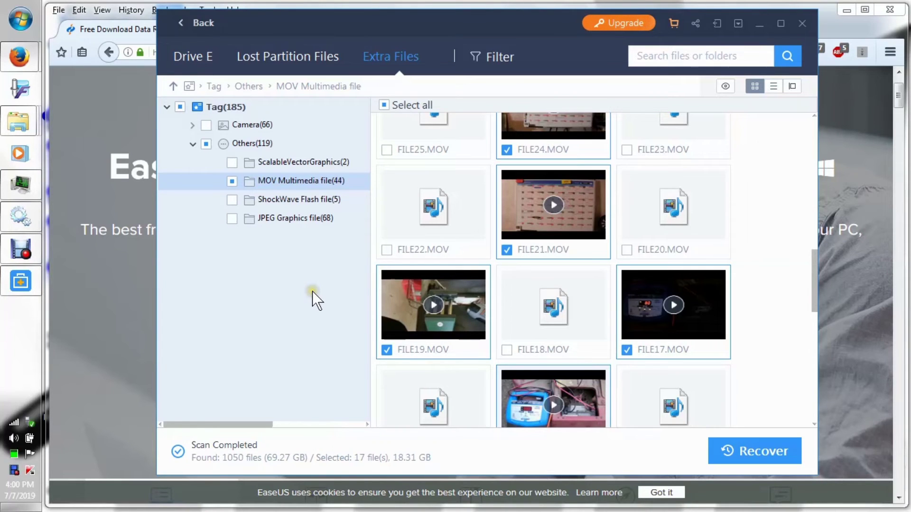
left_click(801, 22)
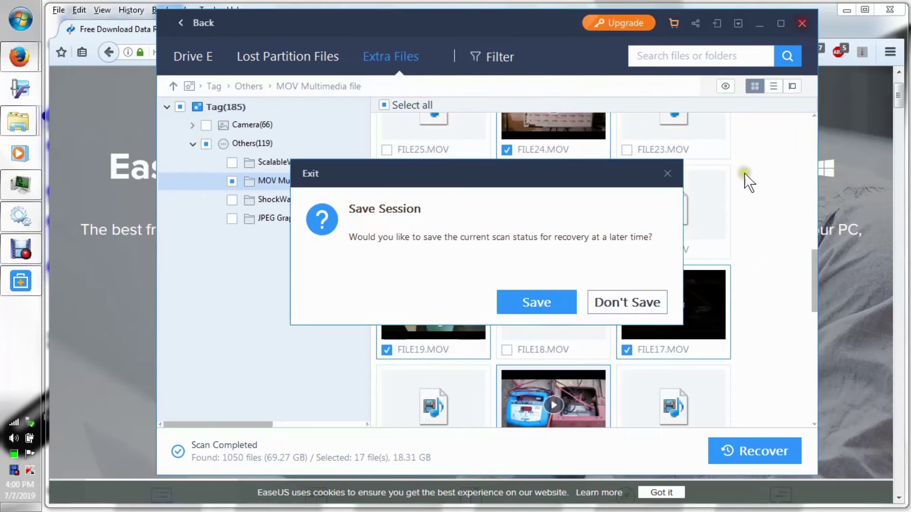
left_click(620, 303)
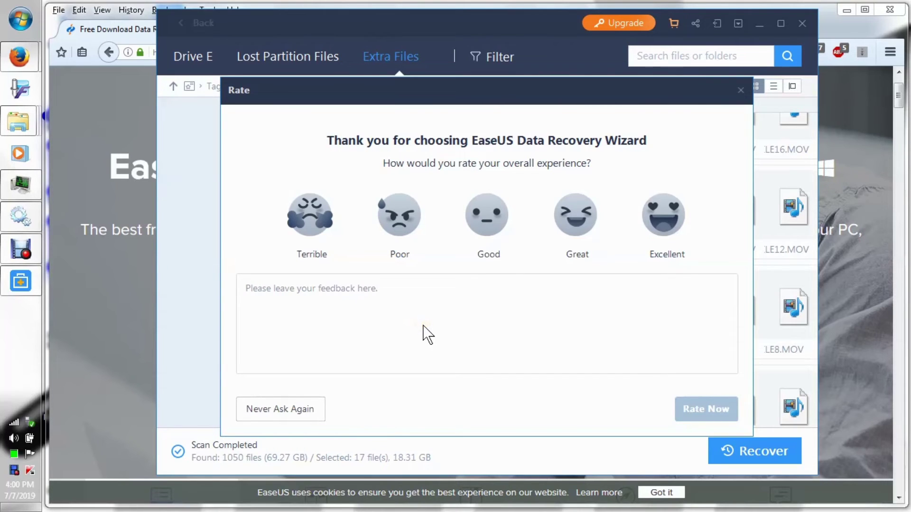
left_click(739, 90)
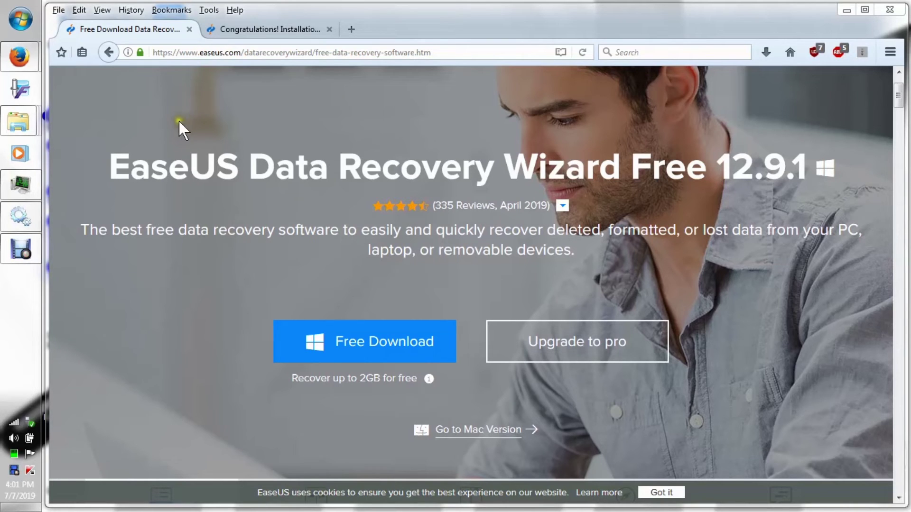
Switch to Windows Task Manager and check the process list for EaseUS processes, selecting EUImg.exe
left_click(18, 190)
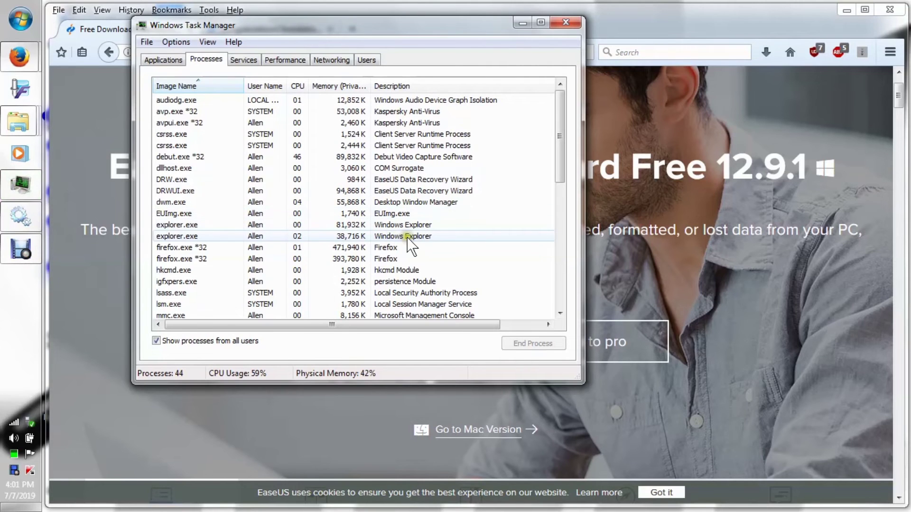
left_click(393, 214)
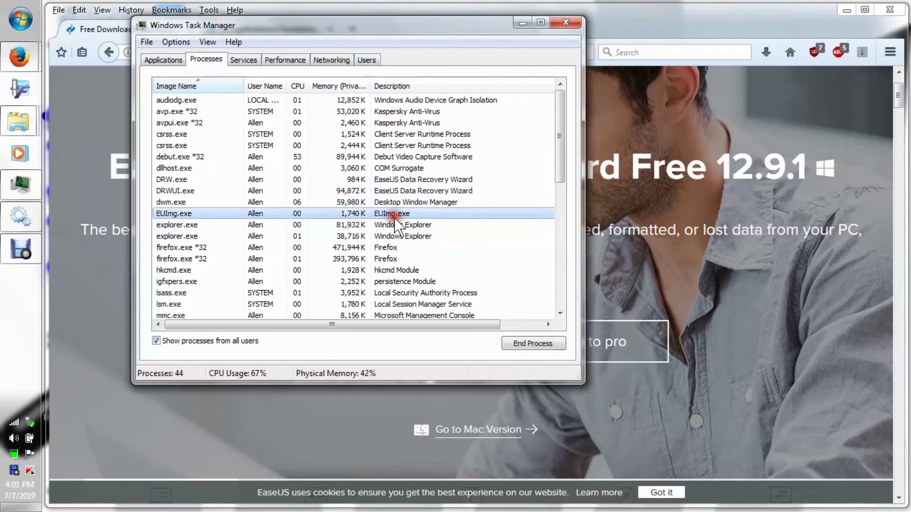
mouse_move(559, 152)
left_mouse_down()
mouse_move(569, 299)
mouse_move(562, 147)
left_mouse_up()
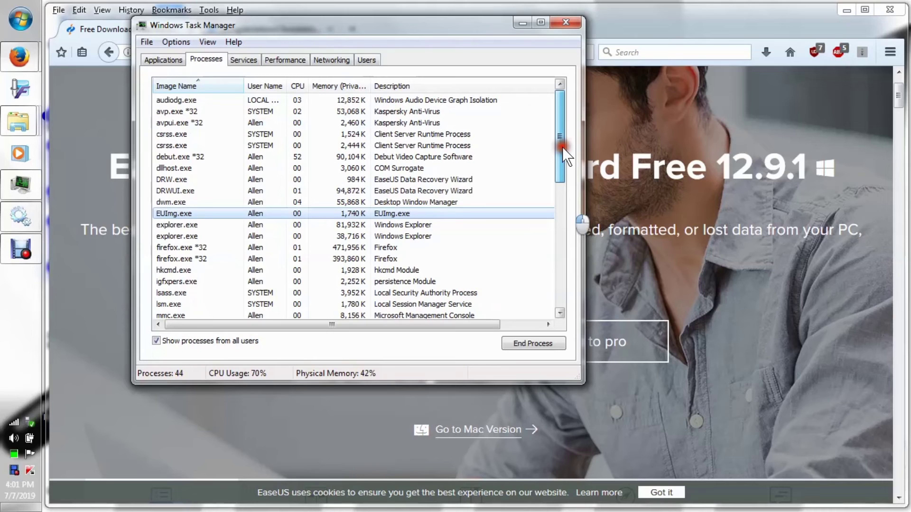
Try to end the EUImg.exe process twice
right_click(401, 213)
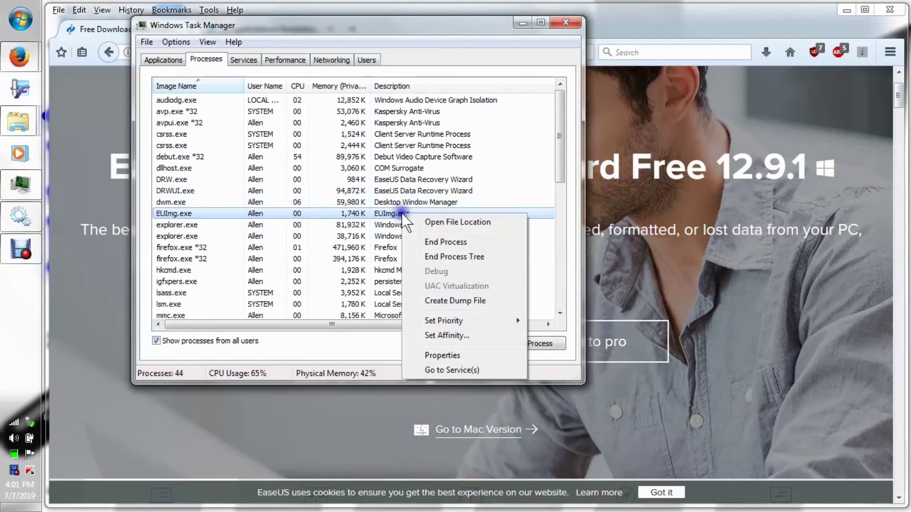
left_click(432, 242)
left_click(493, 283)
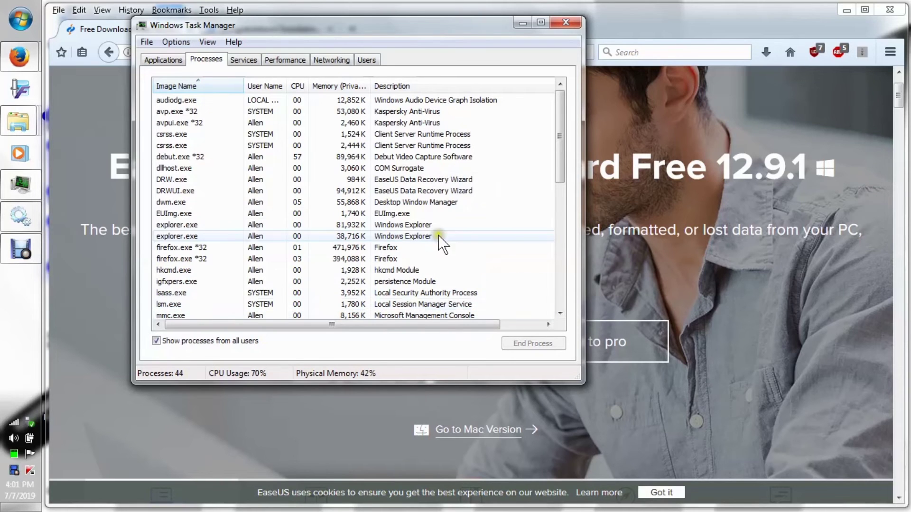
right_click(386, 214)
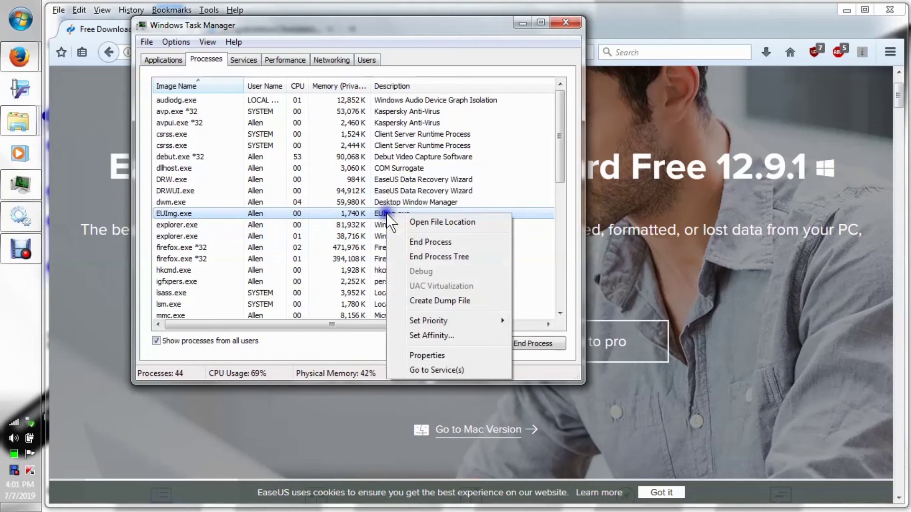
left_click(419, 243)
left_click(480, 281)
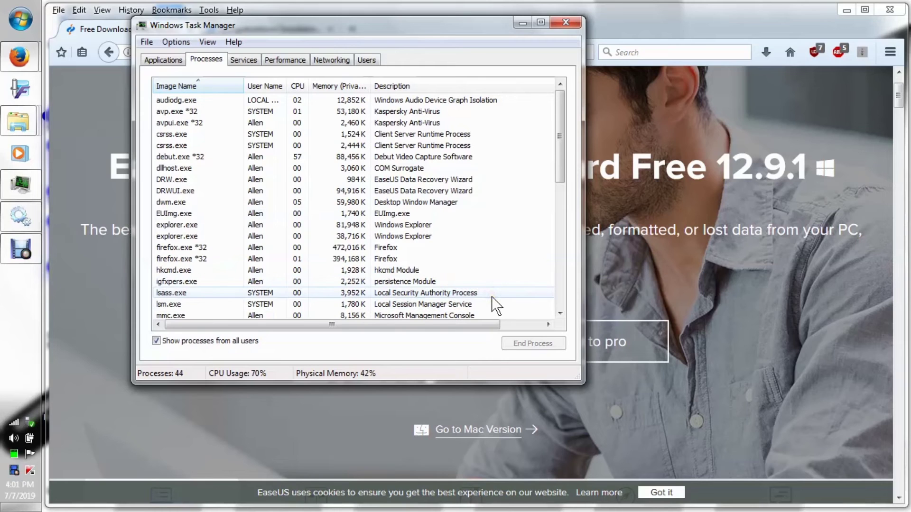
left_click(491, 296)
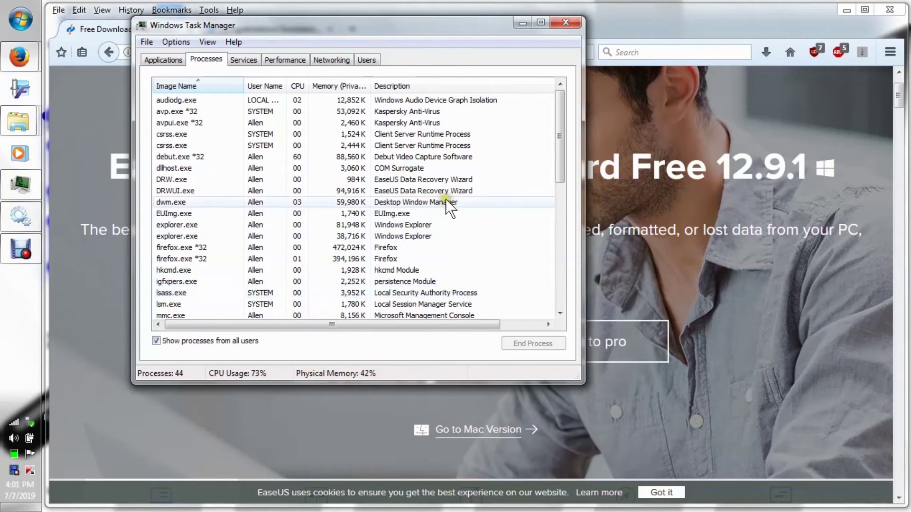
End the two EaseUS Data Recovery Wizard processes, DRW.exe and DRWUI.exe
left_click(432, 182)
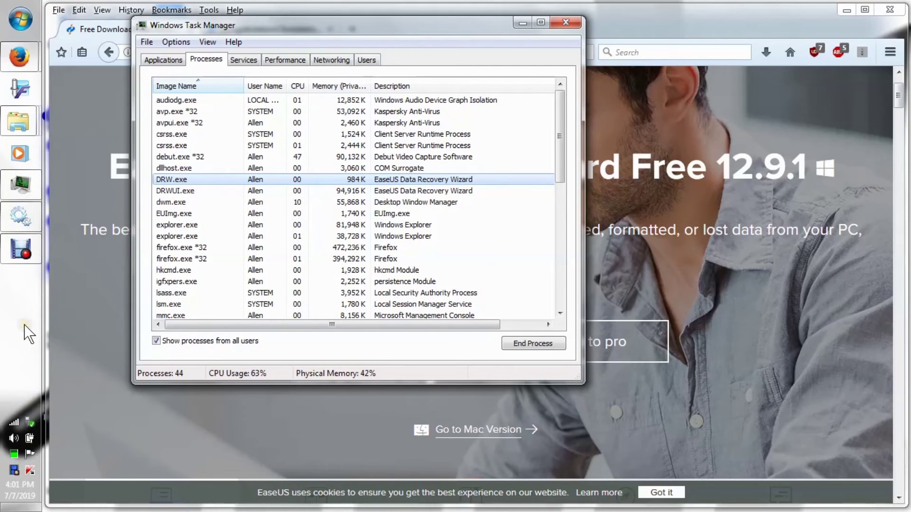
right_click(399, 184)
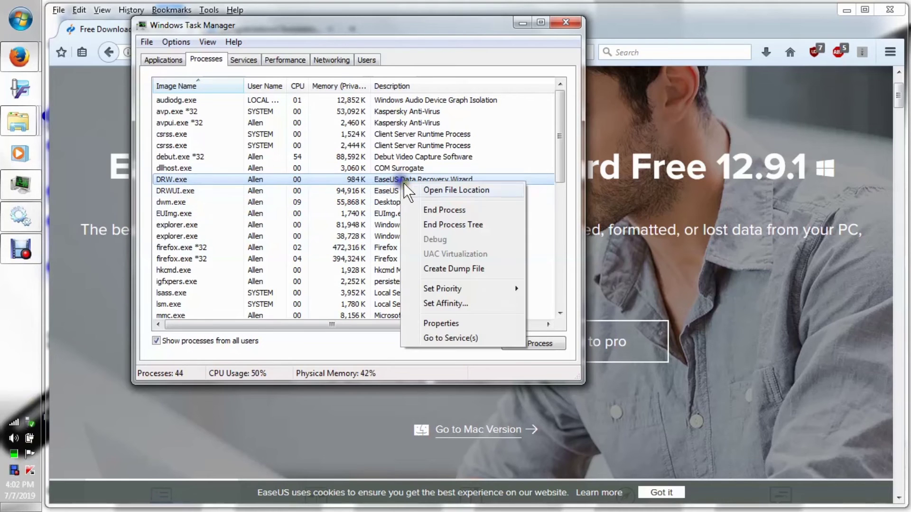
left_click(422, 208)
left_click(489, 282)
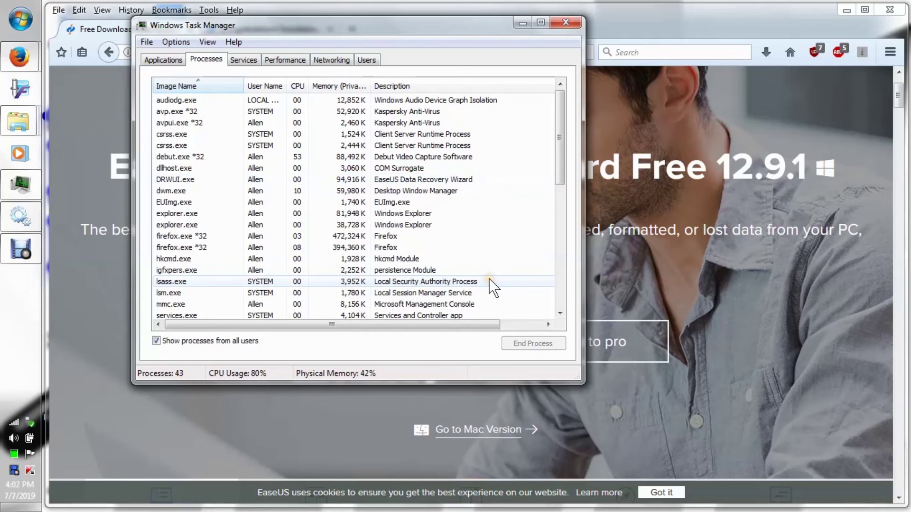
right_click(398, 180)
left_click(425, 210)
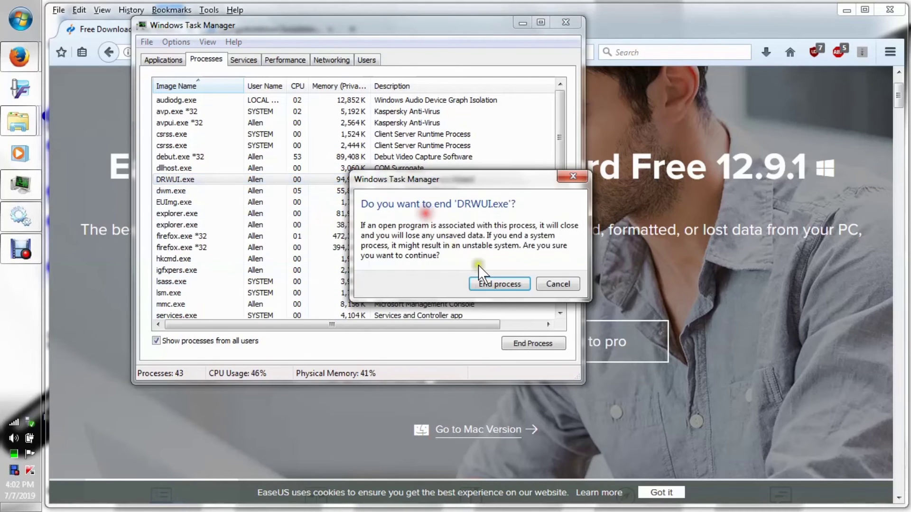
left_click(491, 283)
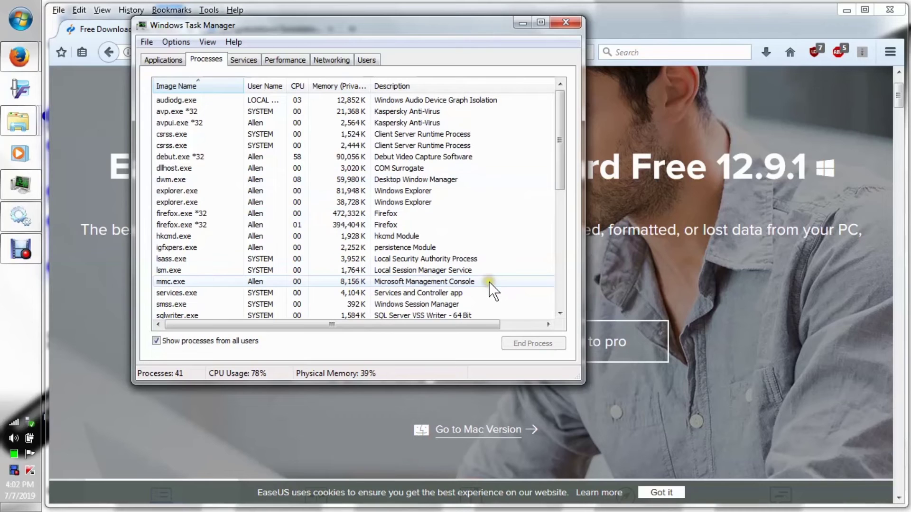
Check the whole process list for remaining EaseUS entries, and minimize Task Manager
scroll(485, 282, "down", 7)
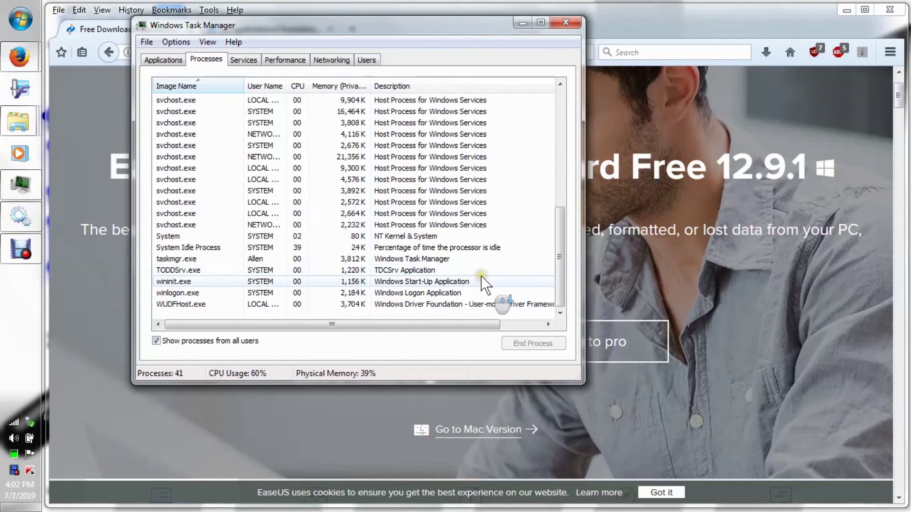
scroll(485, 283, "up", 7)
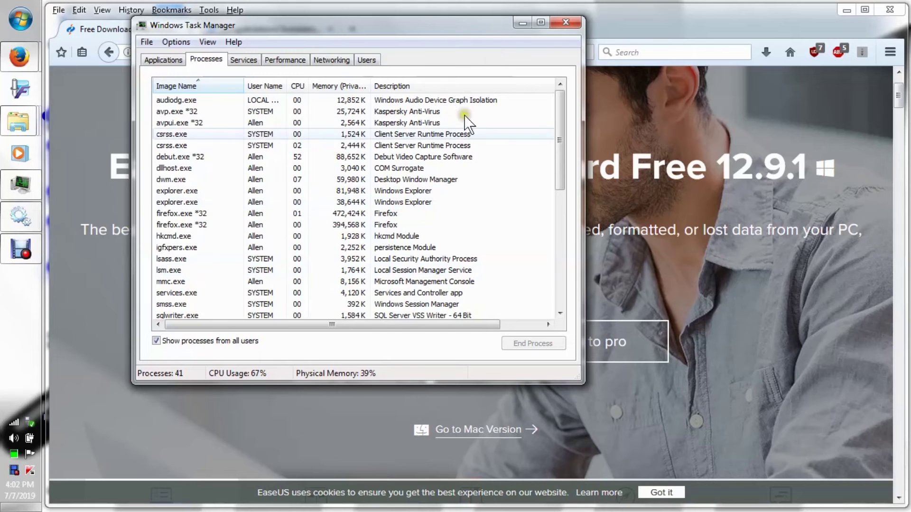
left_click(521, 24)
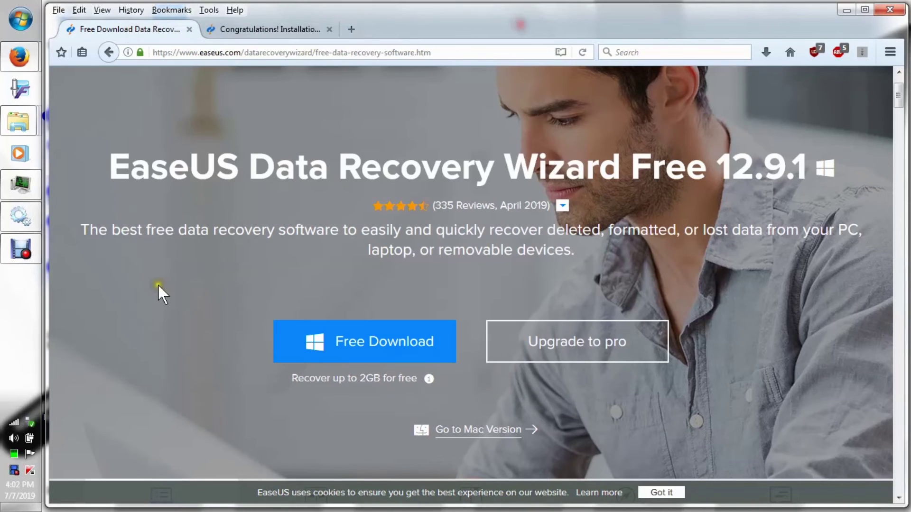
Open System Configuration from the Windows administrative tools and look for the EaseUS Agent Service among the services
left_click(17, 22)
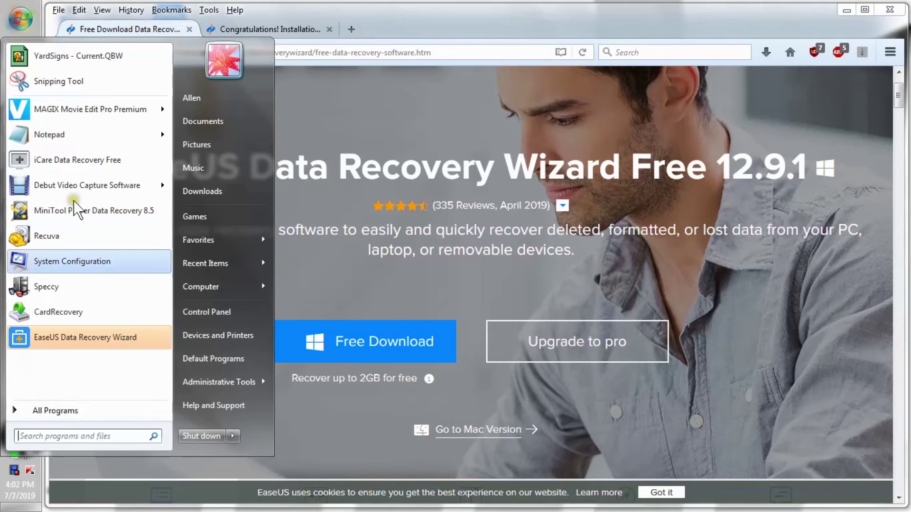
left_click(232, 385)
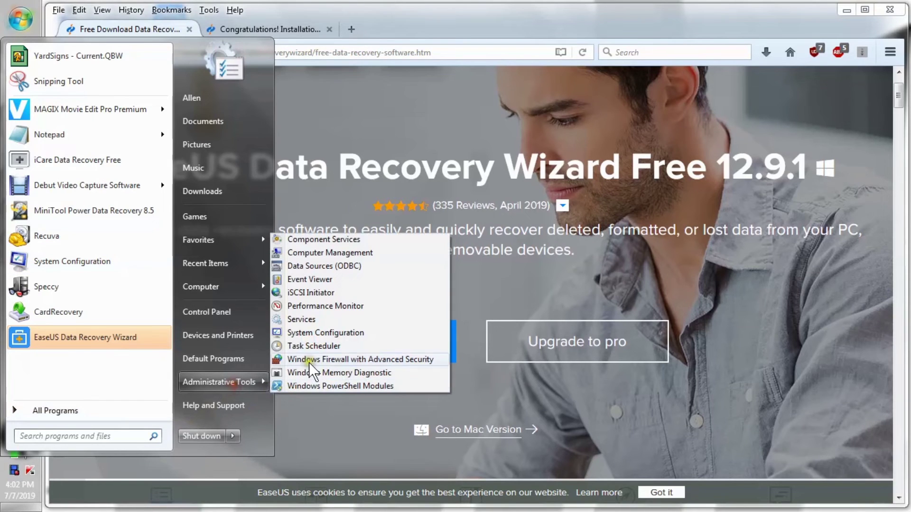
left_click(311, 332)
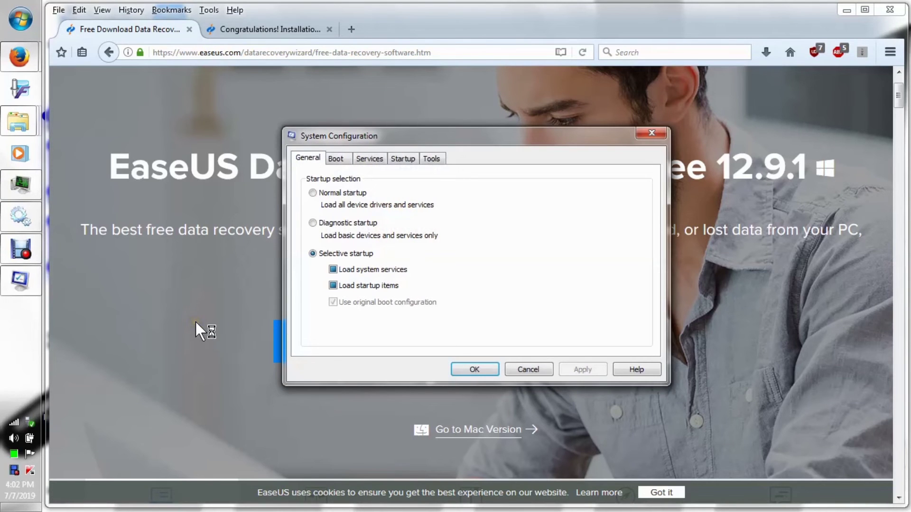
left_click(370, 160)
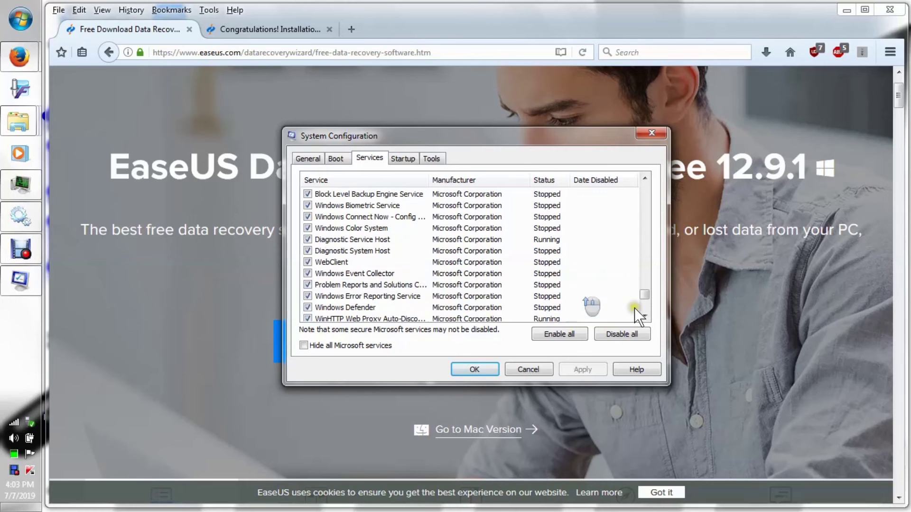
left_click_drag(643, 299, 644, 190)
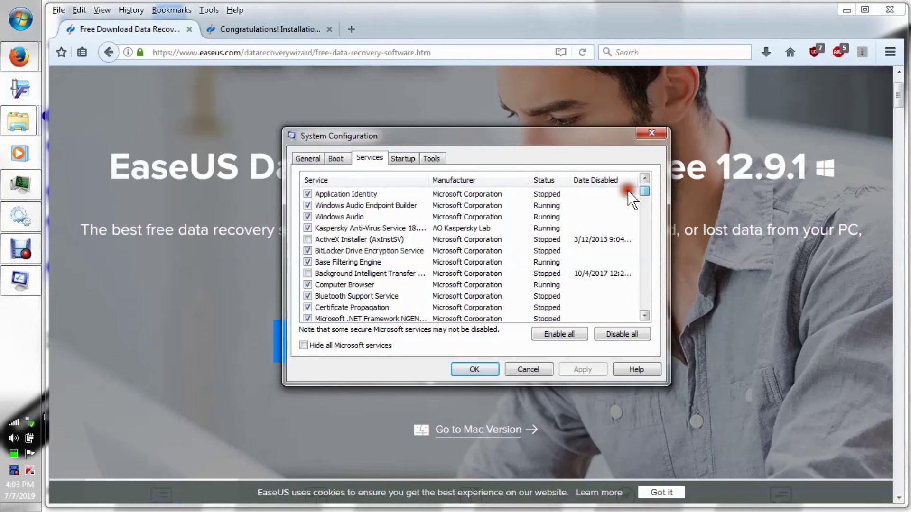
scroll(394, 303, "down", 5)
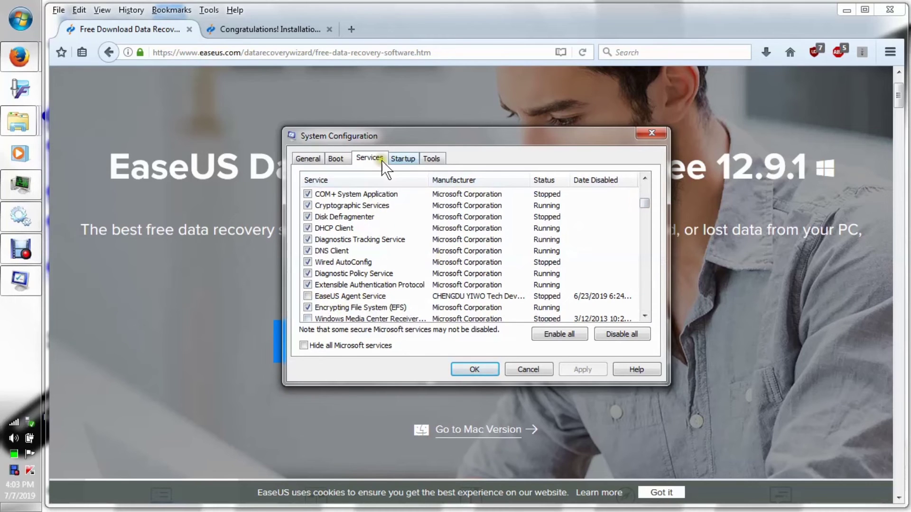
Examine the full list of startup items in System Configuration for EaseUS entries
left_click(406, 158)
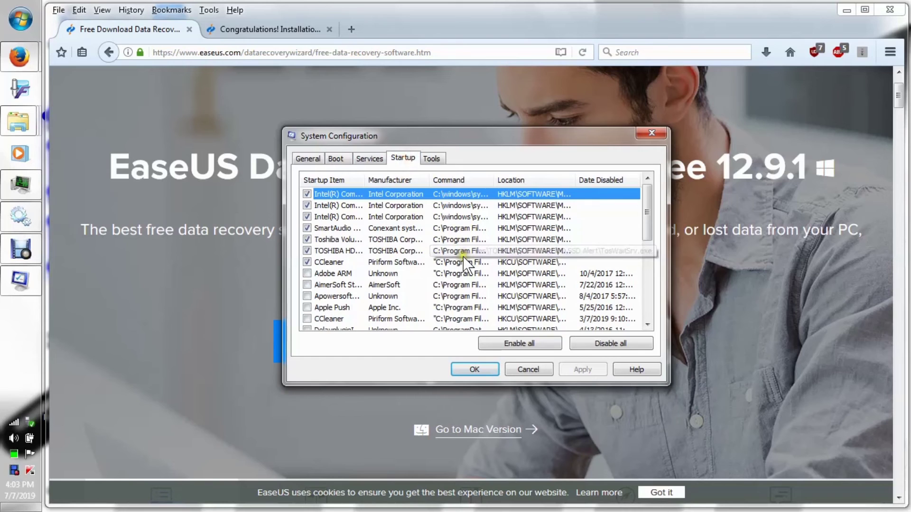
scroll(434, 279, "down", 8)
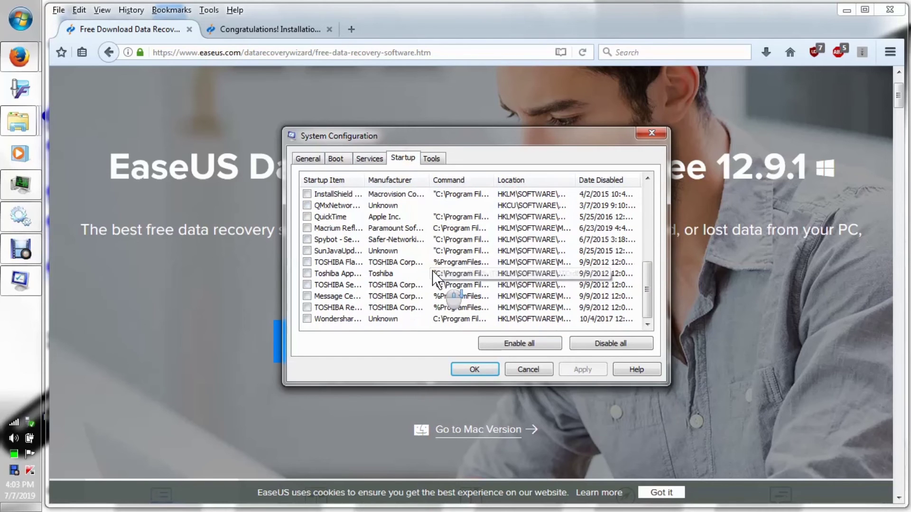
scroll(395, 320, "up", 2)
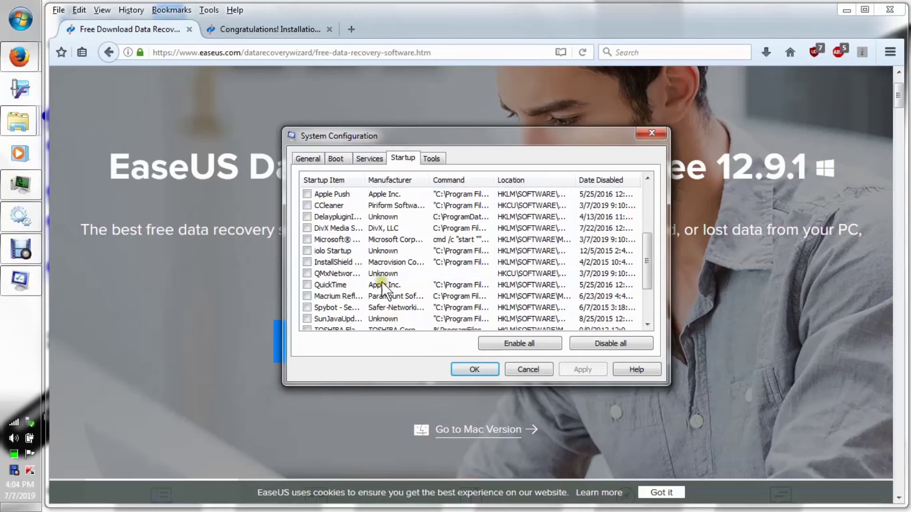
scroll(382, 282, "up", 2)
scroll(382, 285, "up", 2)
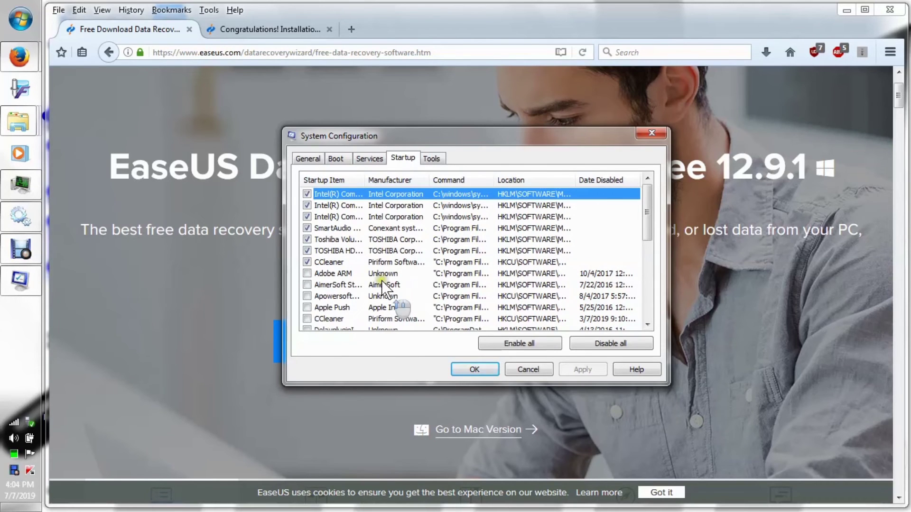
Disable the enabled CCleaner startup item, apply the change, and exit System Configuration without restarting the computer
left_click(306, 262)
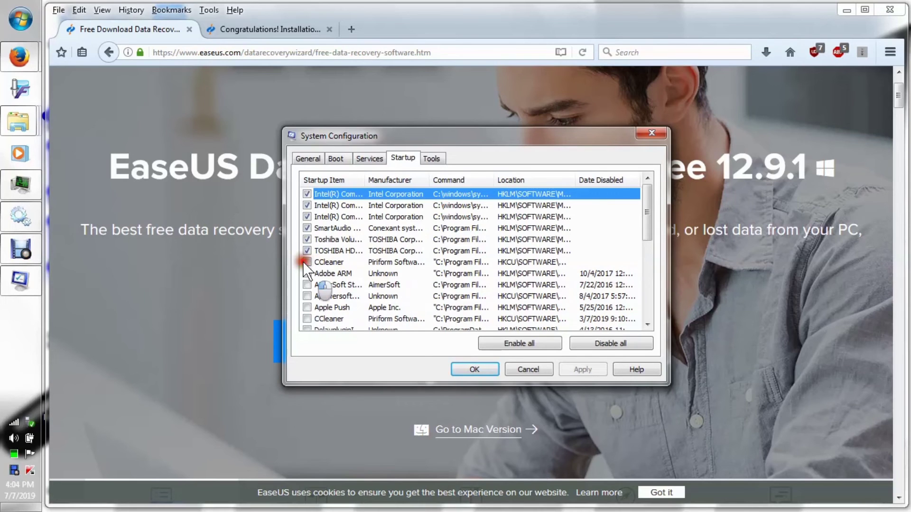
left_click(579, 370)
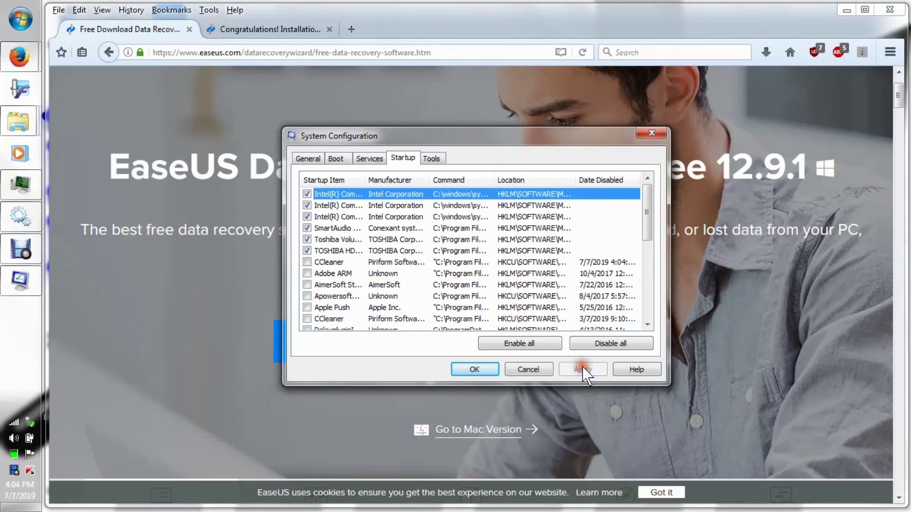
left_click(480, 368)
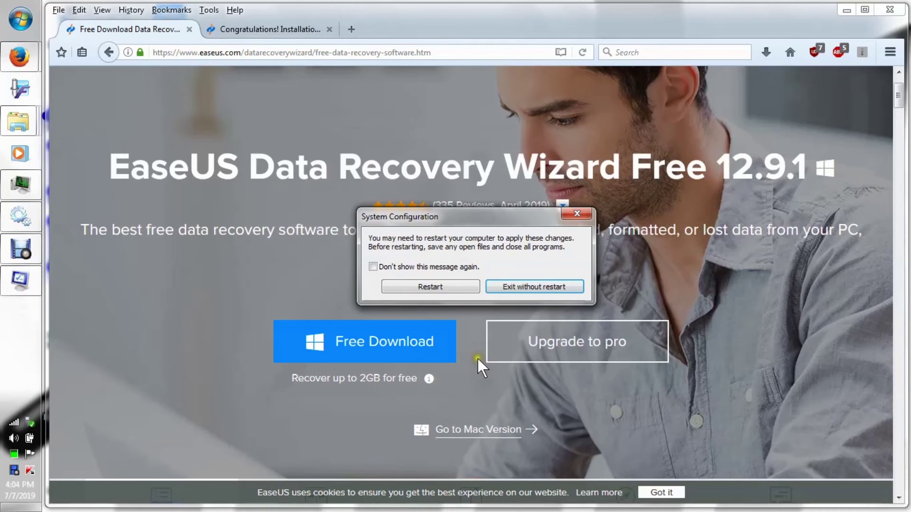
left_click(520, 287)
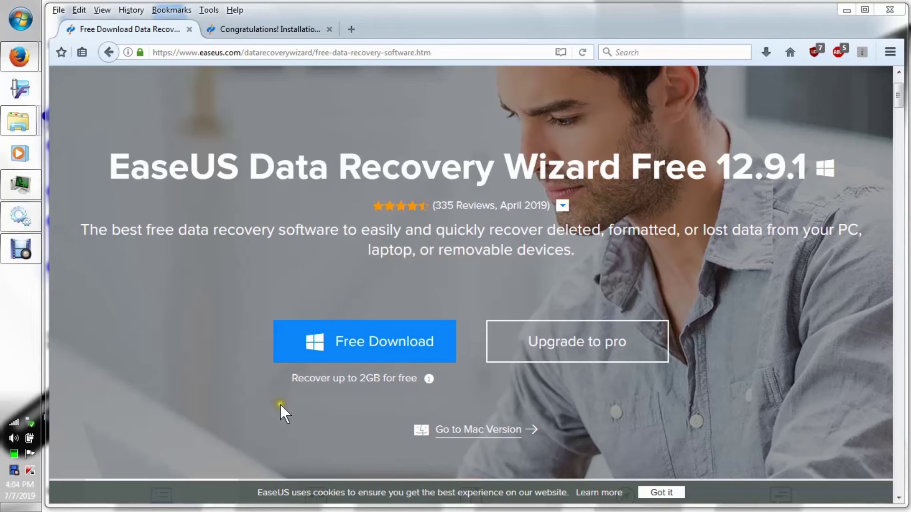
Examine the EaseUS installation thank-you page in Firefox, including the special bundle offer, user guide and footer
left_click(273, 34)
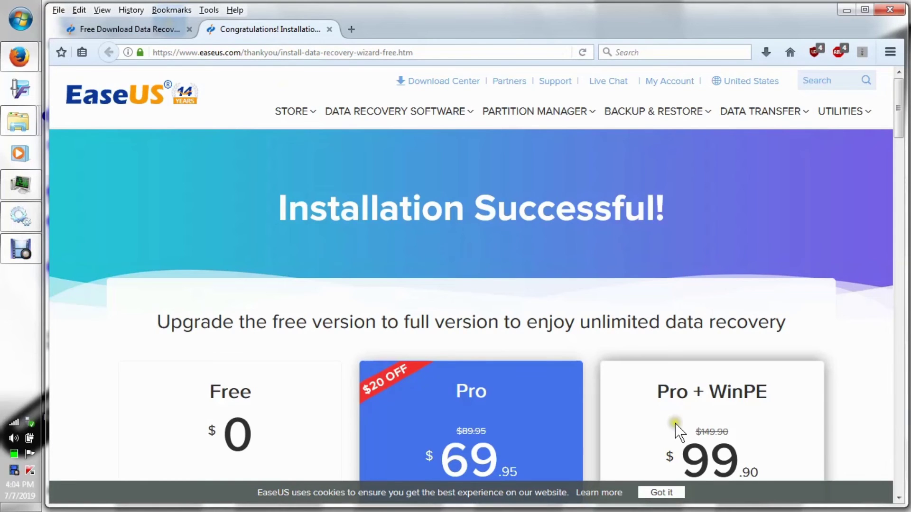
scroll(638, 417, "down", 1)
scroll(639, 417, "down", 15)
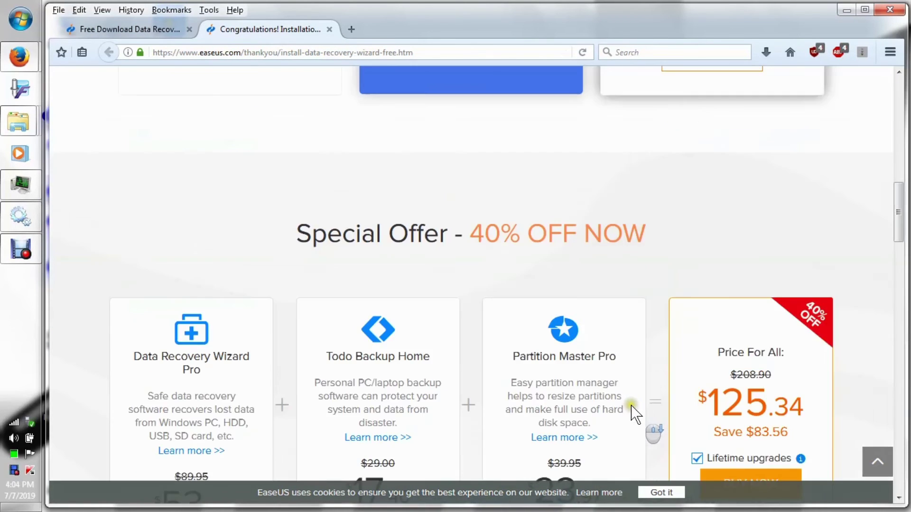
scroll(634, 414, "down", 2)
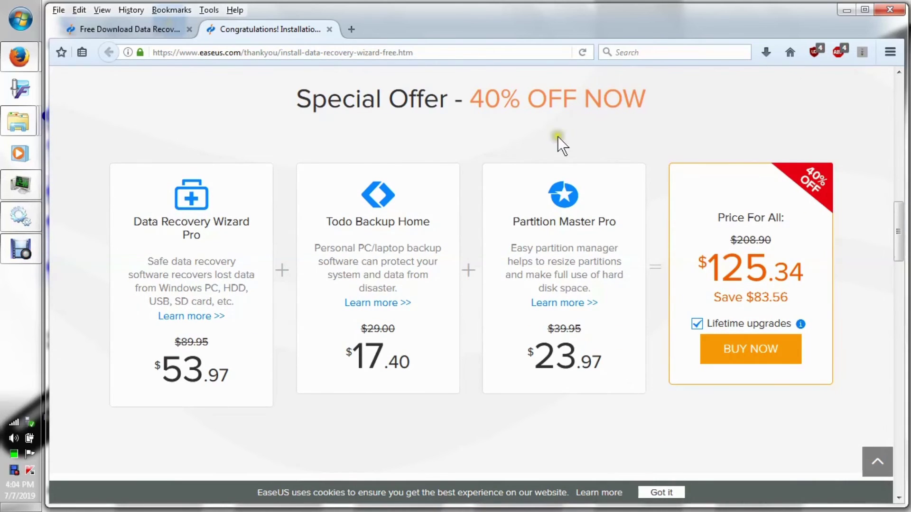
scroll(645, 341, "down", 20)
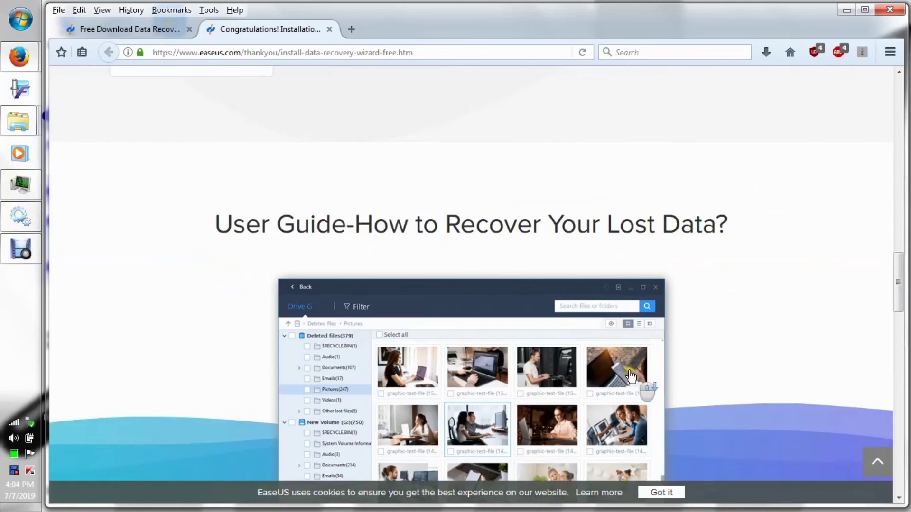
scroll(630, 373, "down", 12)
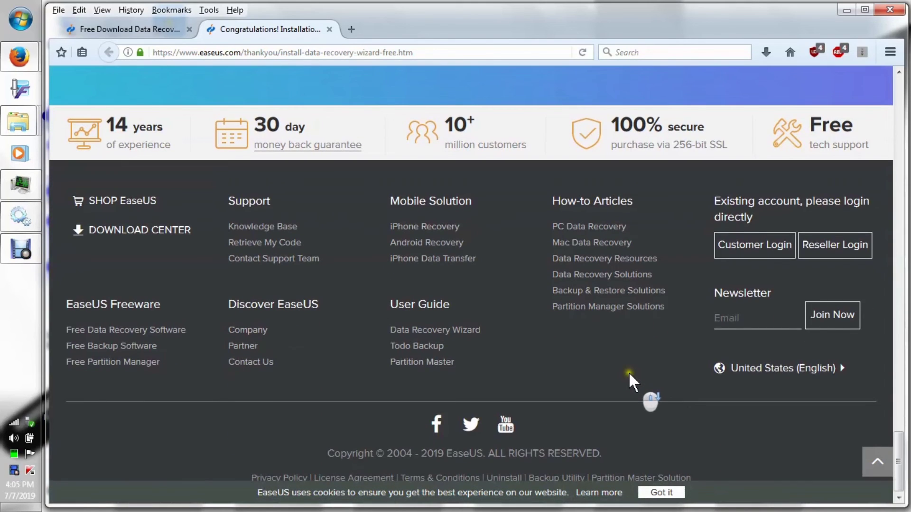
scroll(630, 374, "up", 12)
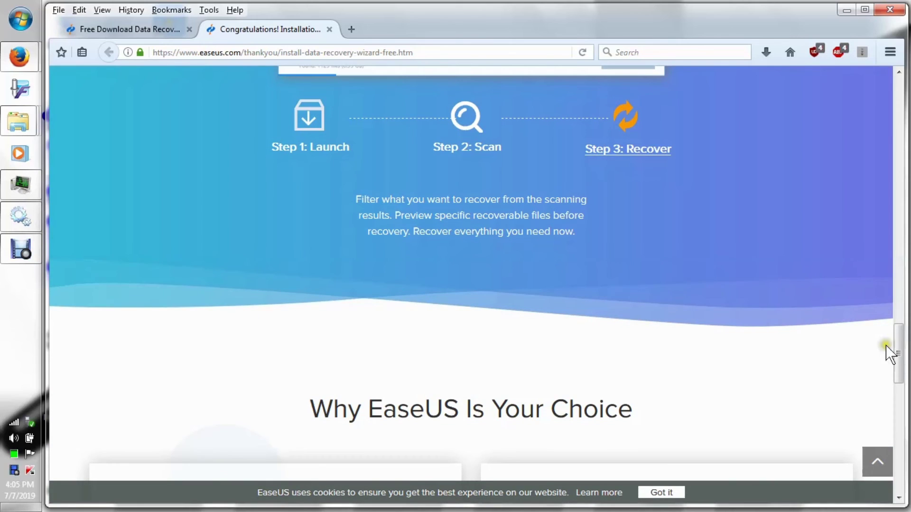
Compare the Free, Pro and Pro + WinPE editions on the thank-you page, and close that page
left_click_drag(900, 362, 881, 103)
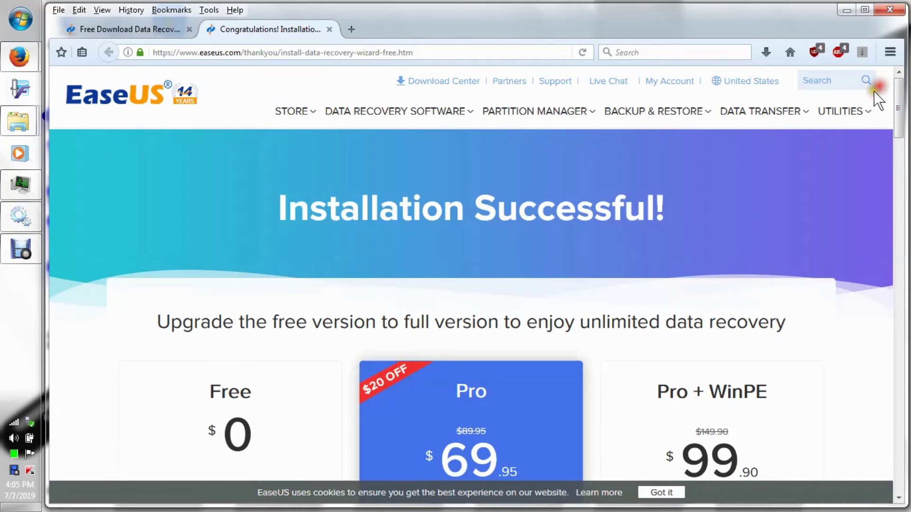
scroll(616, 372, "down", 2)
scroll(615, 372, "down", 3)
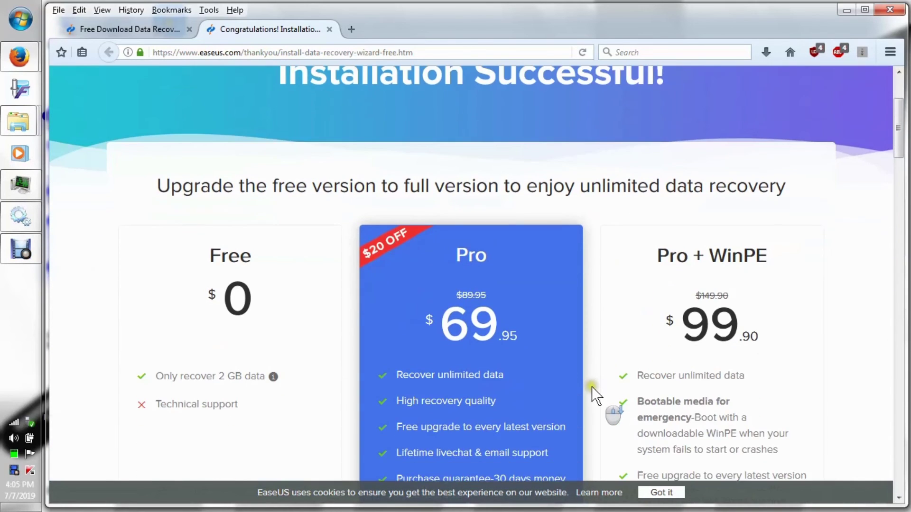
scroll(597, 394, "down", 1)
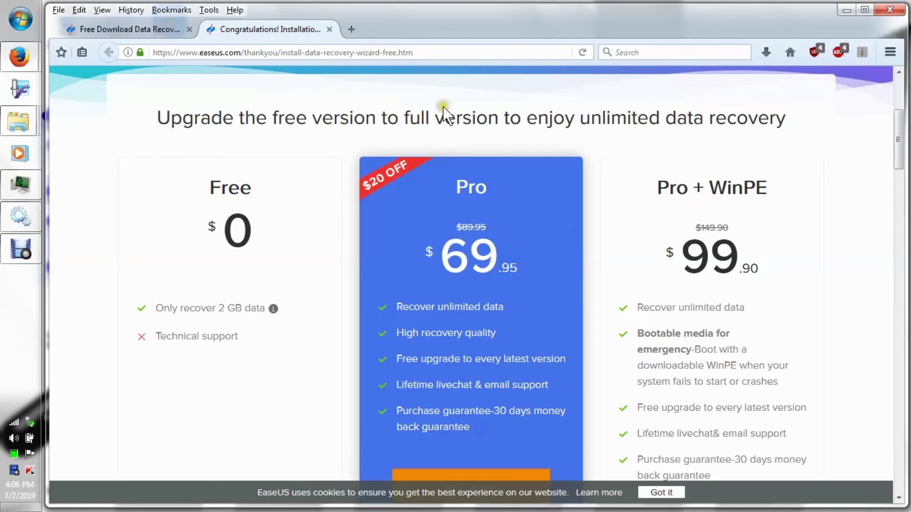
left_click(328, 30)
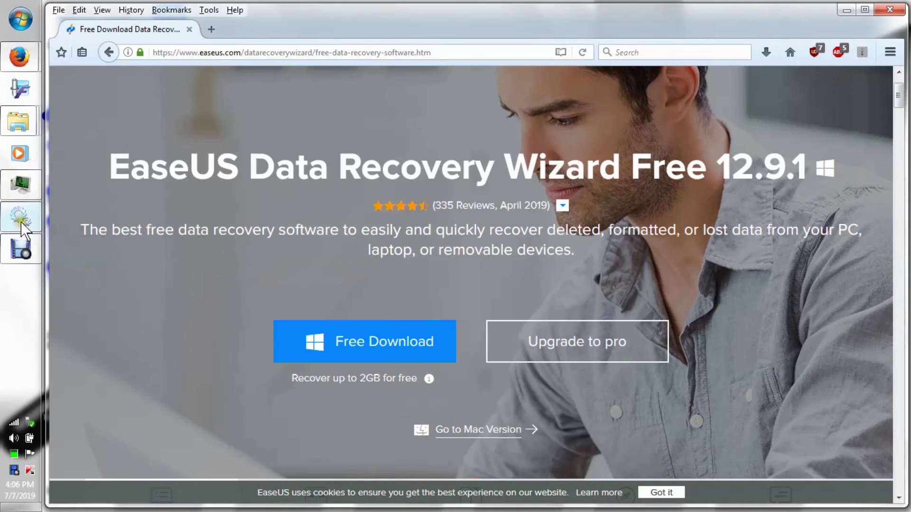
Set the Windows Installer service's startup type to Disabled, apply it, and close the Services window
mouse_move(20, 221)
left_click(19, 221)
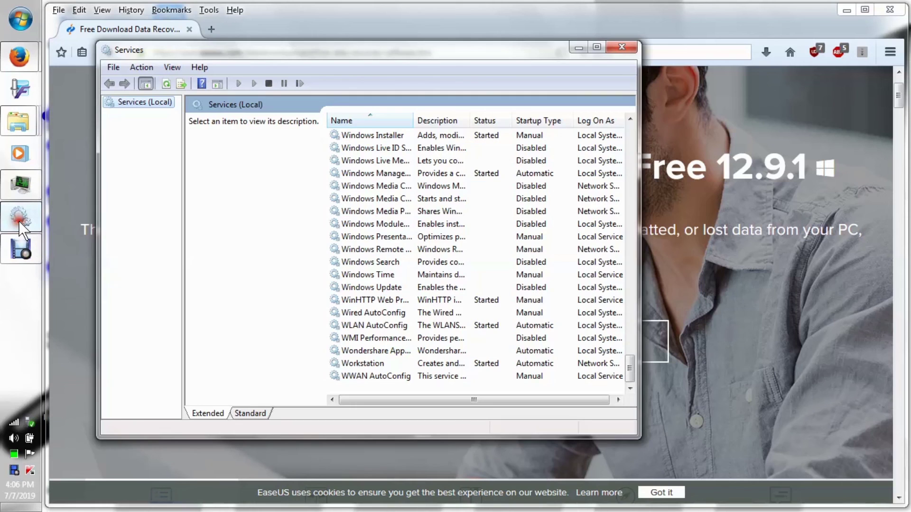
left_click(374, 137)
double_click(374, 138)
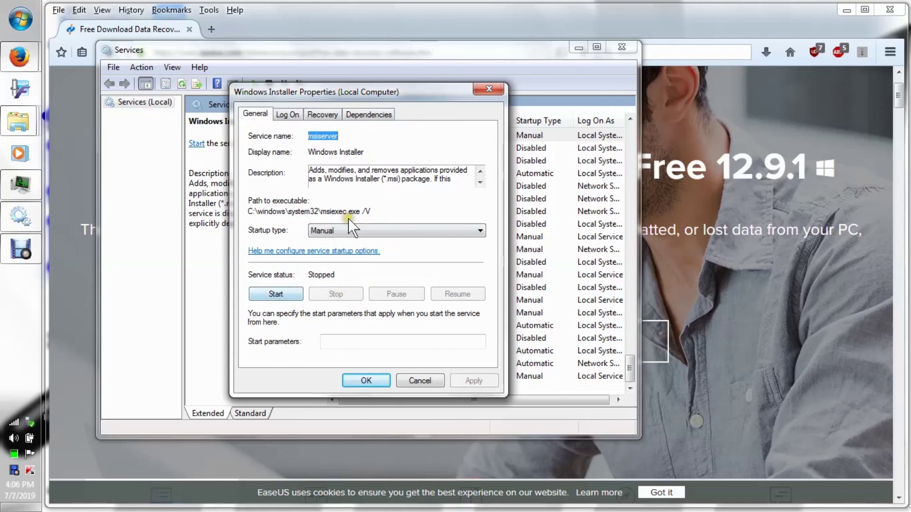
left_click(339, 231)
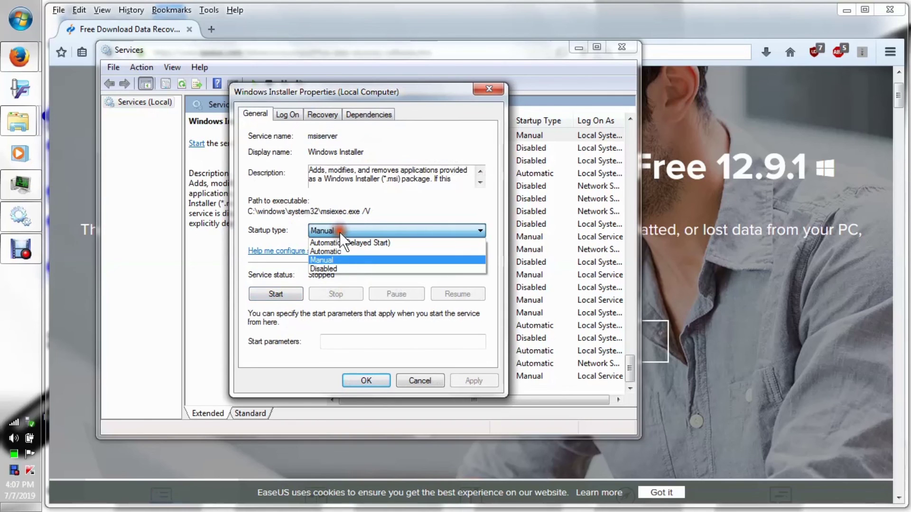
left_click(342, 268)
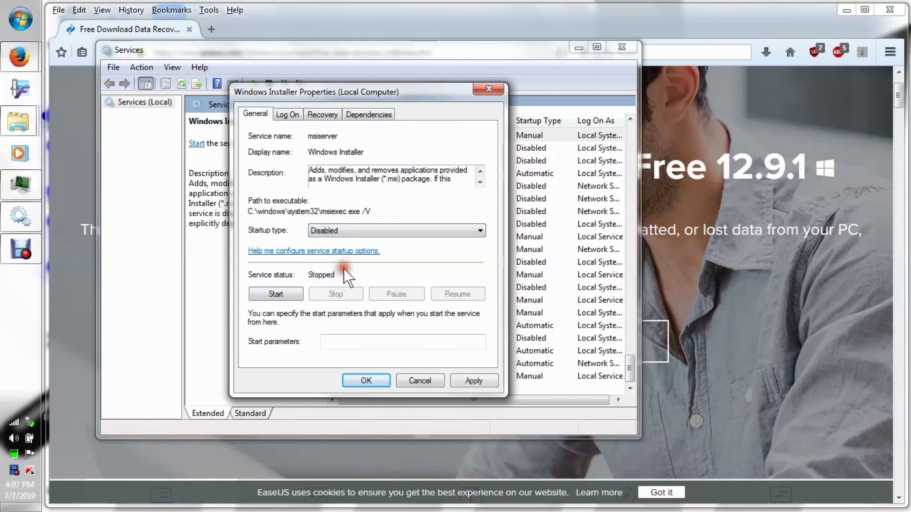
left_click(470, 380)
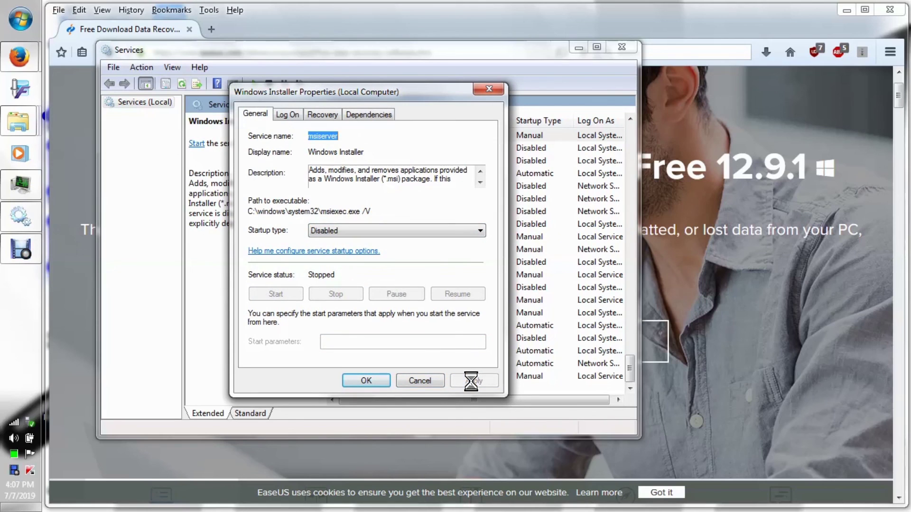
left_click(371, 380)
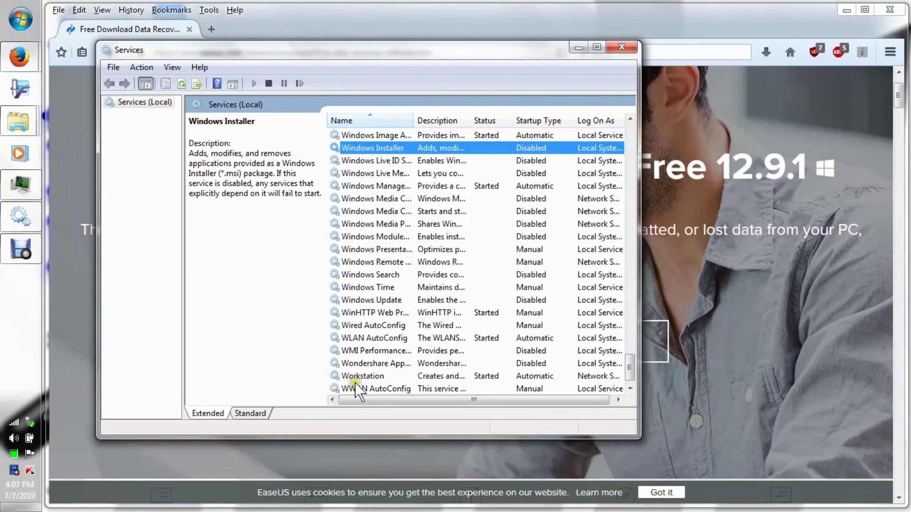
left_click(619, 47)
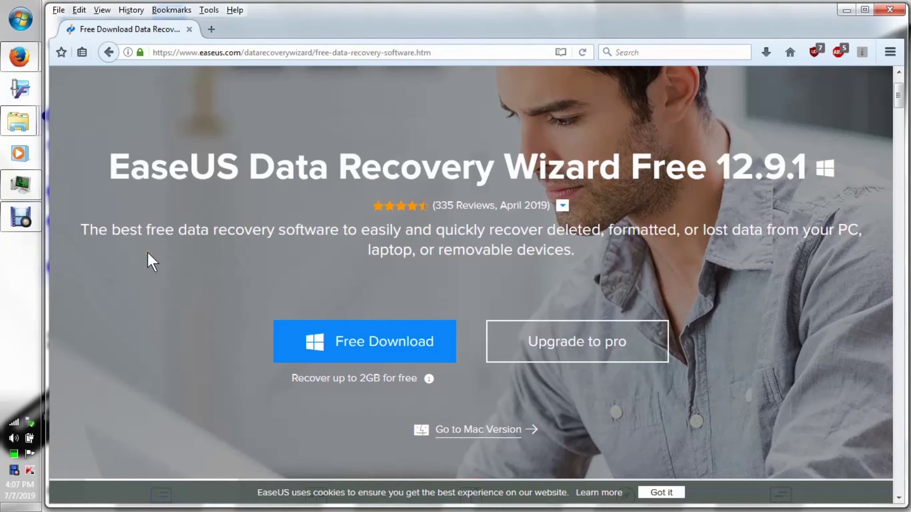
Read the explanatory note on the 2GB free recovery limit on the EaseUS download page
left_click(220, 318)
mouse_move(418, 386)
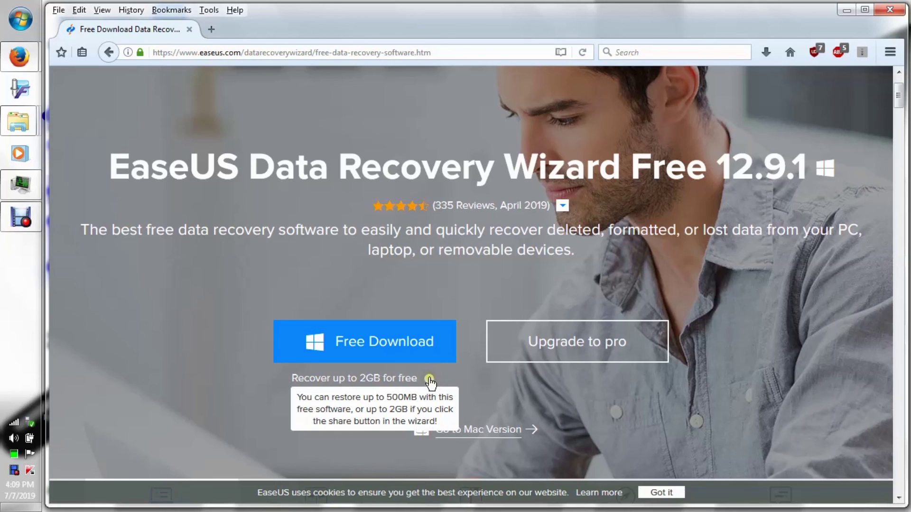
left_click(454, 376)
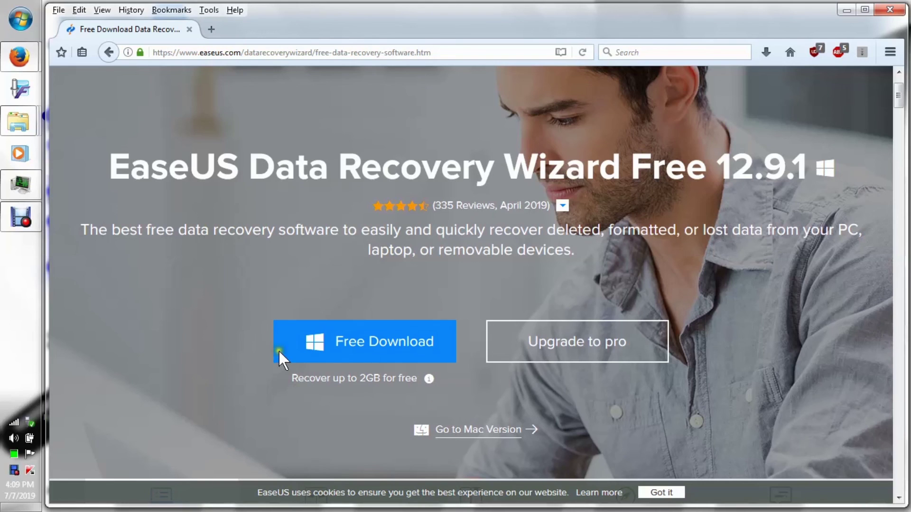